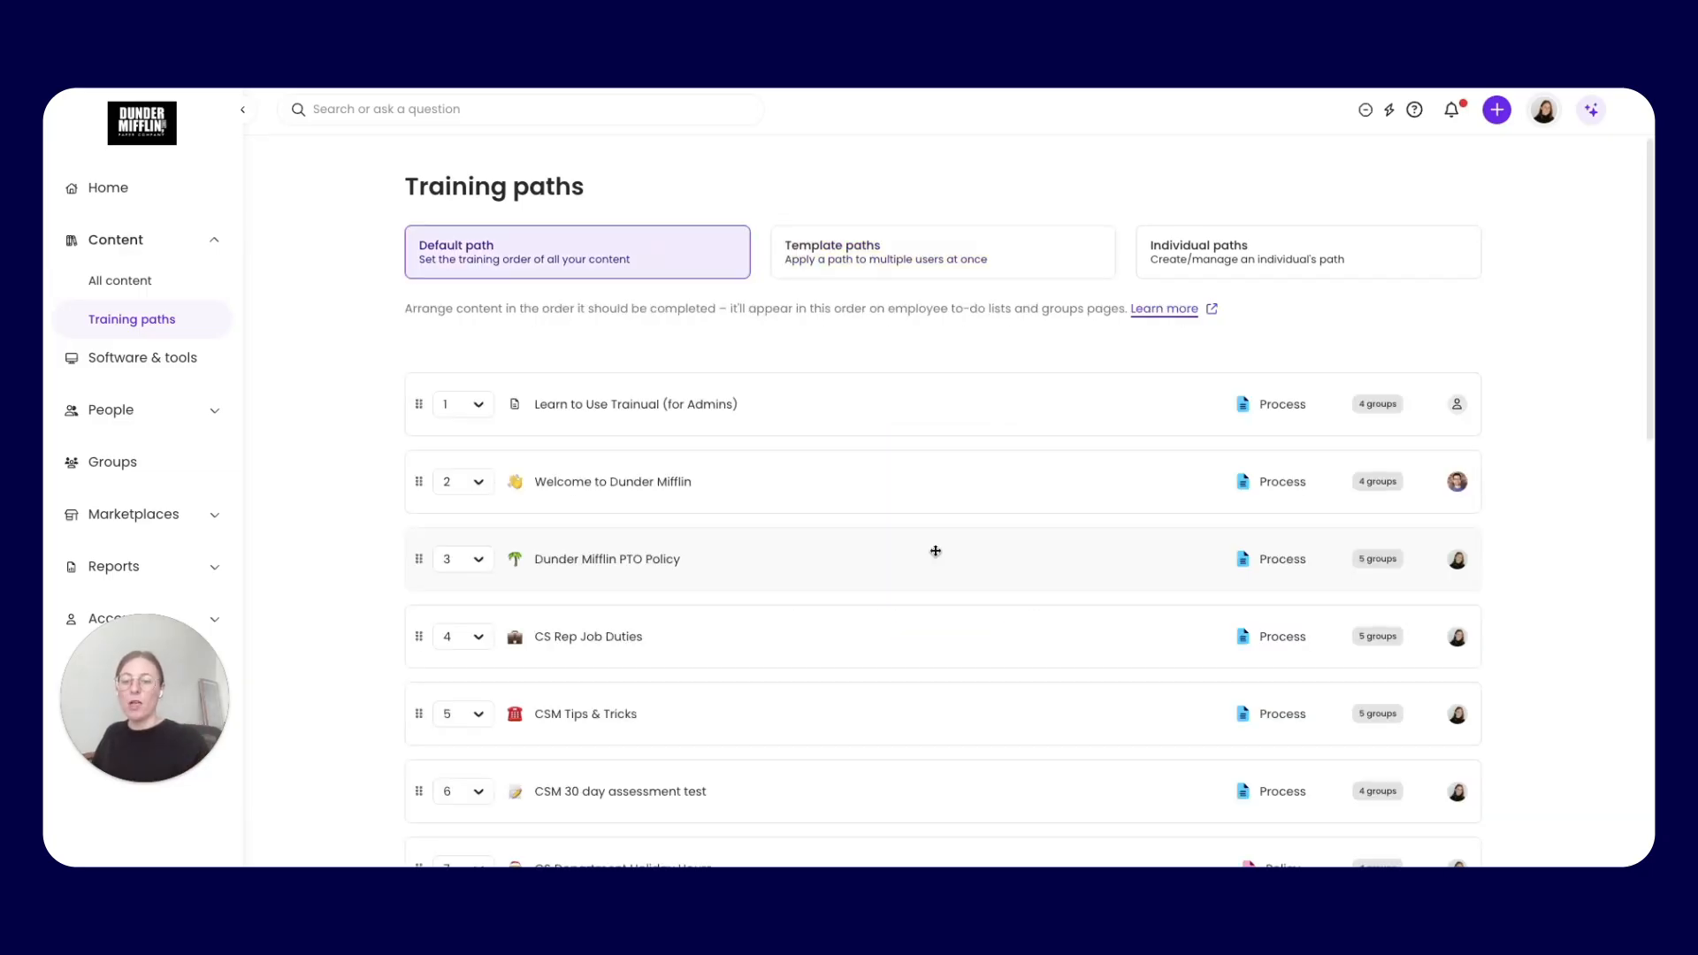
Open the Groups list and review the existing groups with their members, types and content
left_click(145, 465)
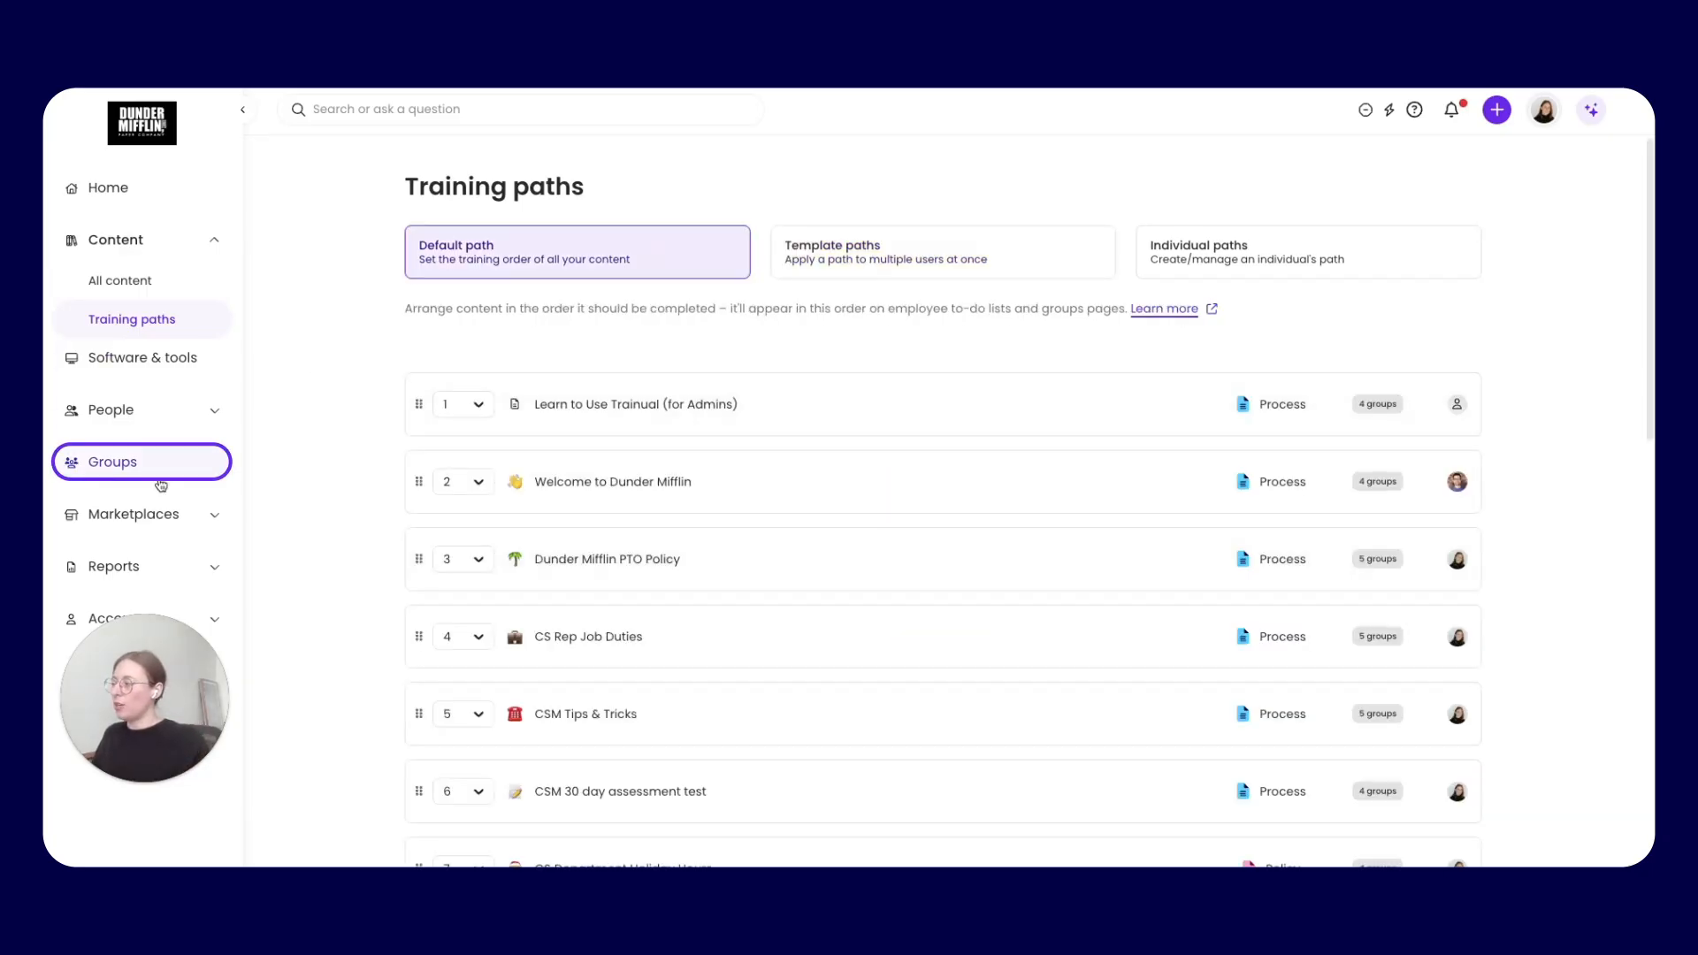
scroll(686, 523, "down", 4)
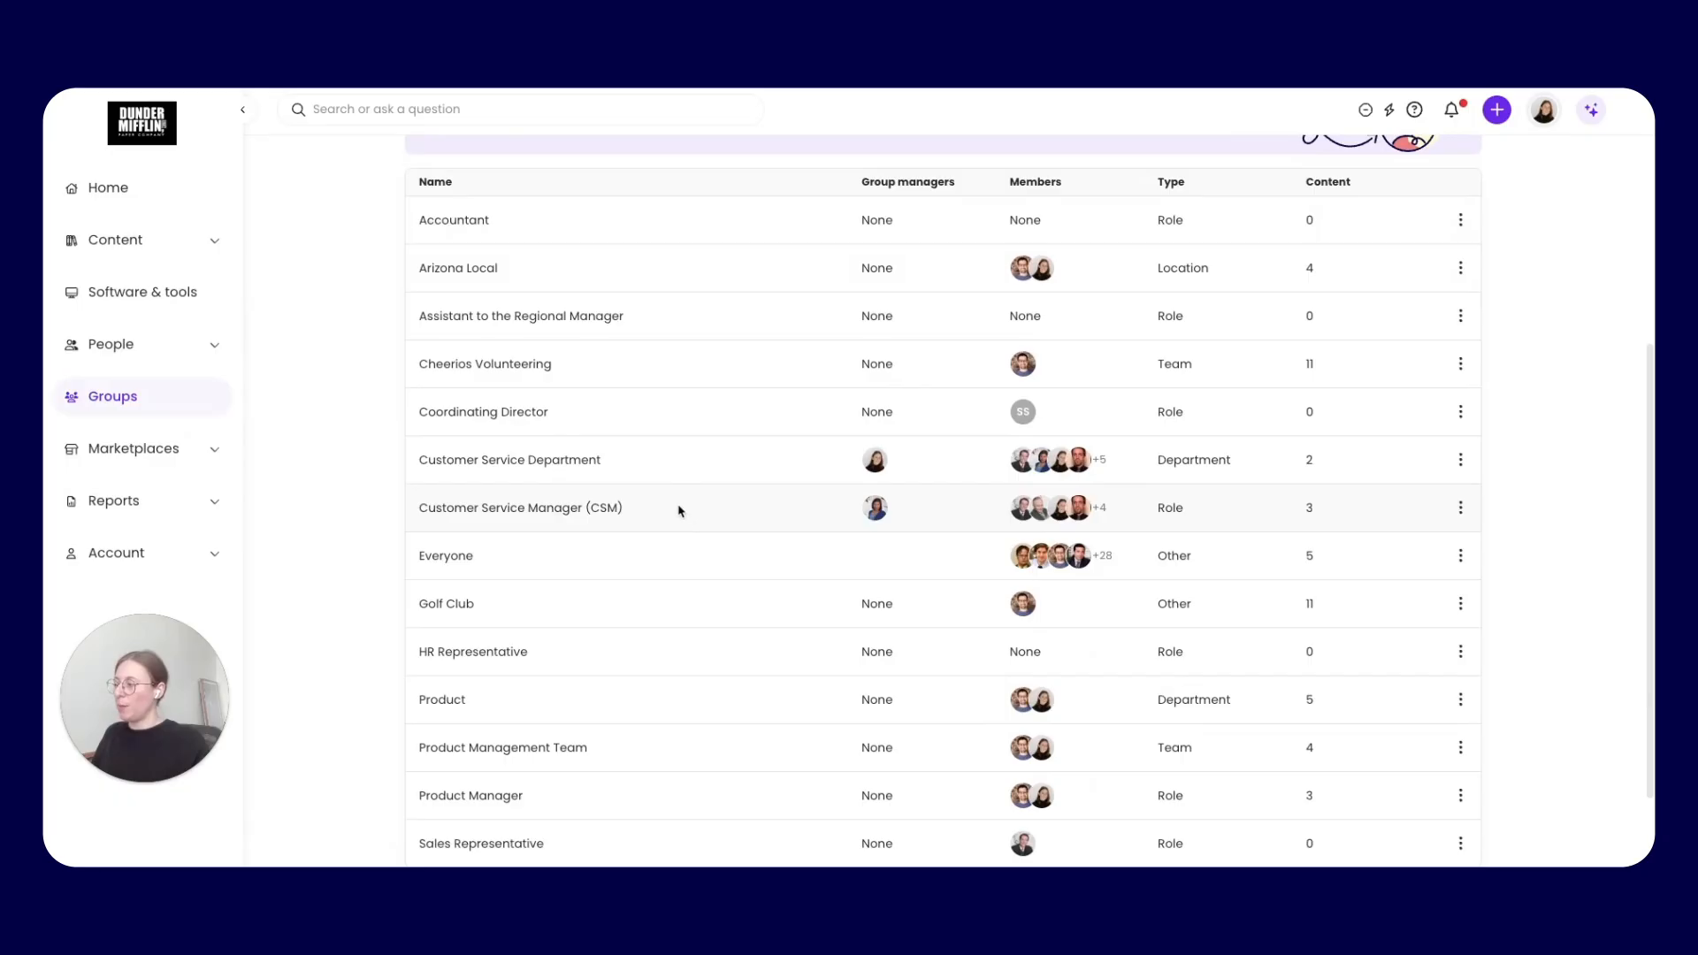
left_click(477, 482)
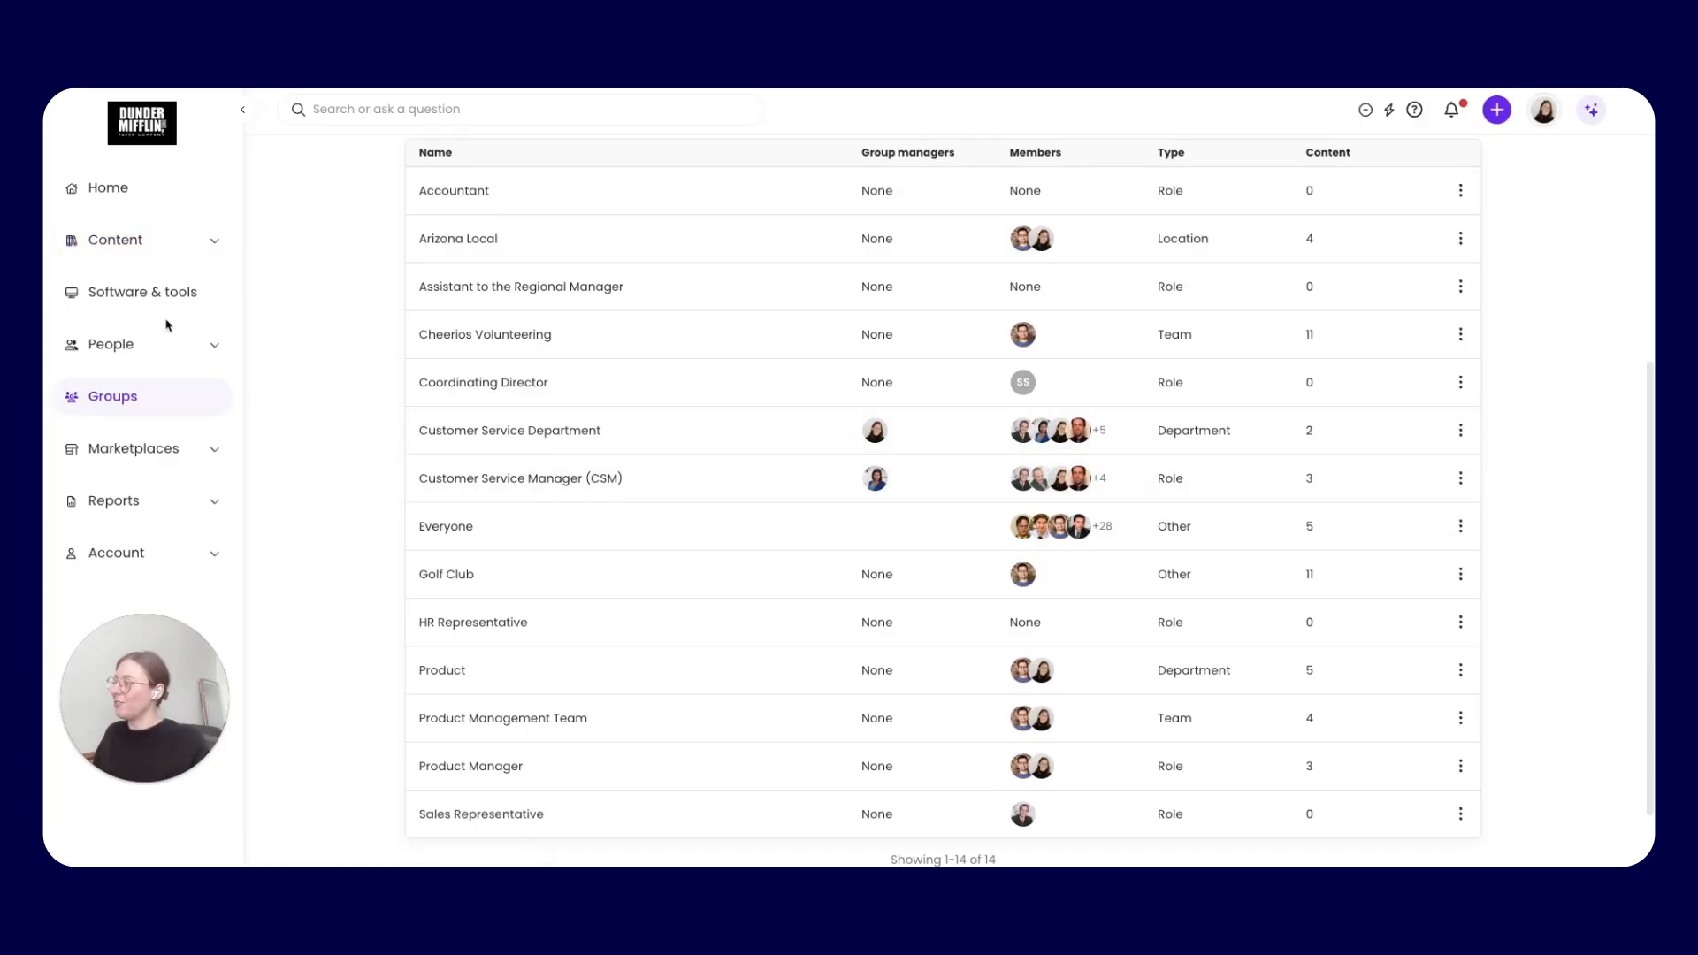
Create a template training path named CS Rep Onboarding
left_click(175, 250)
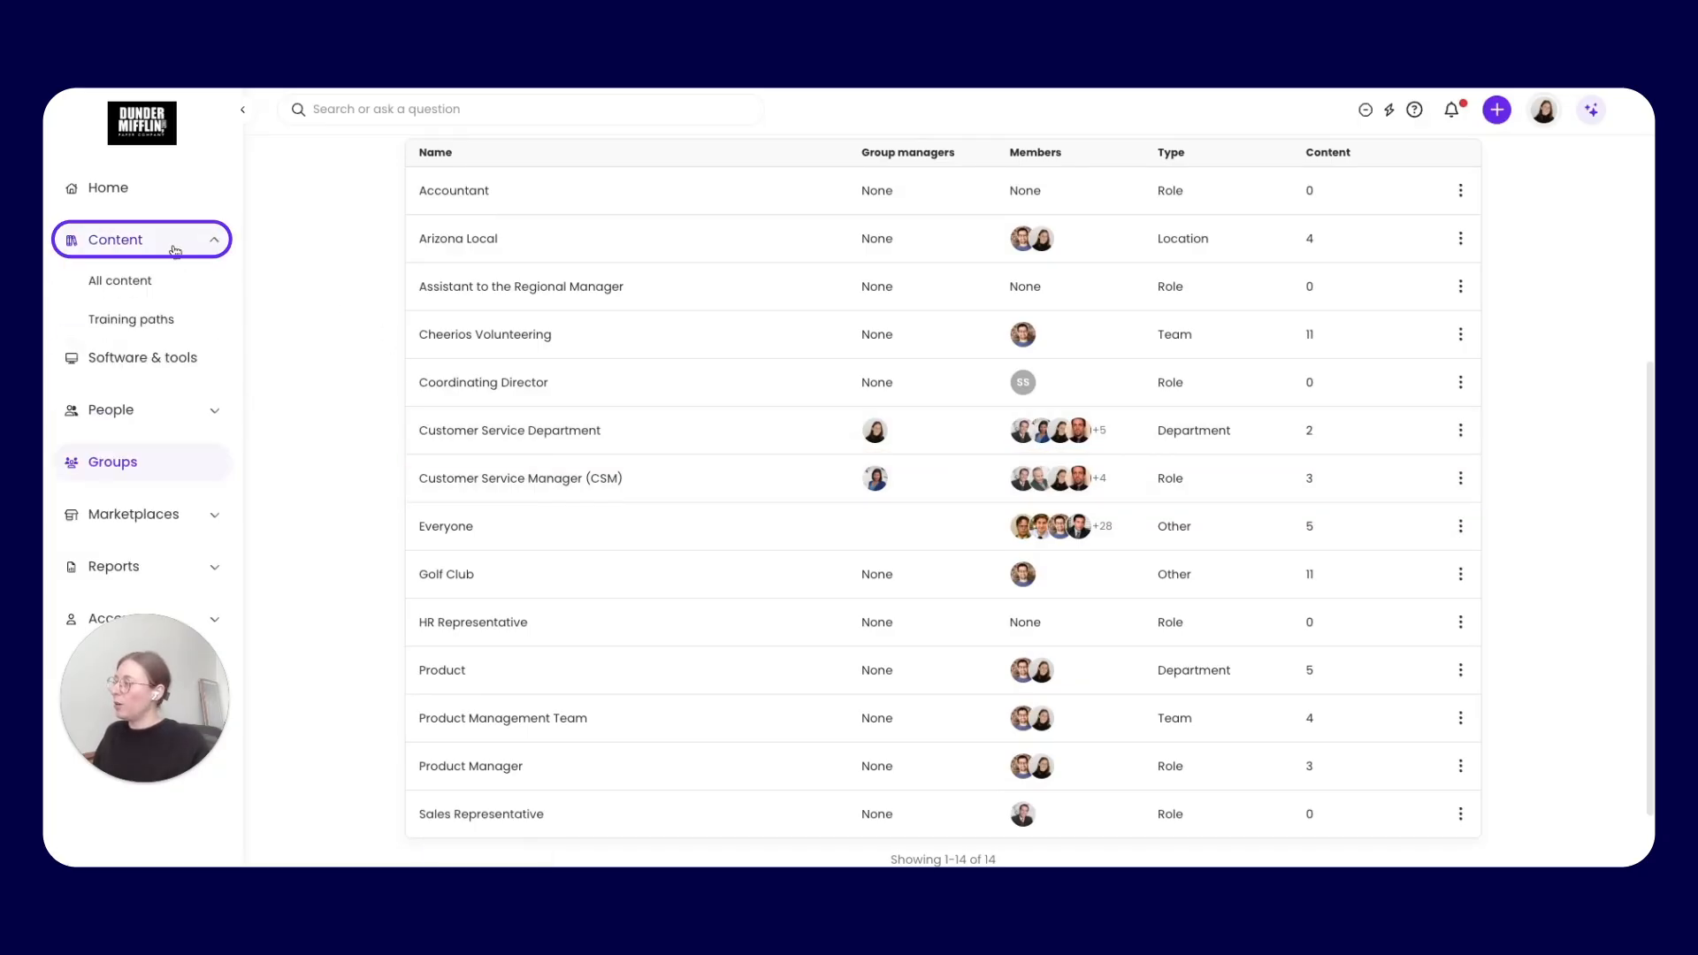
left_click(167, 329)
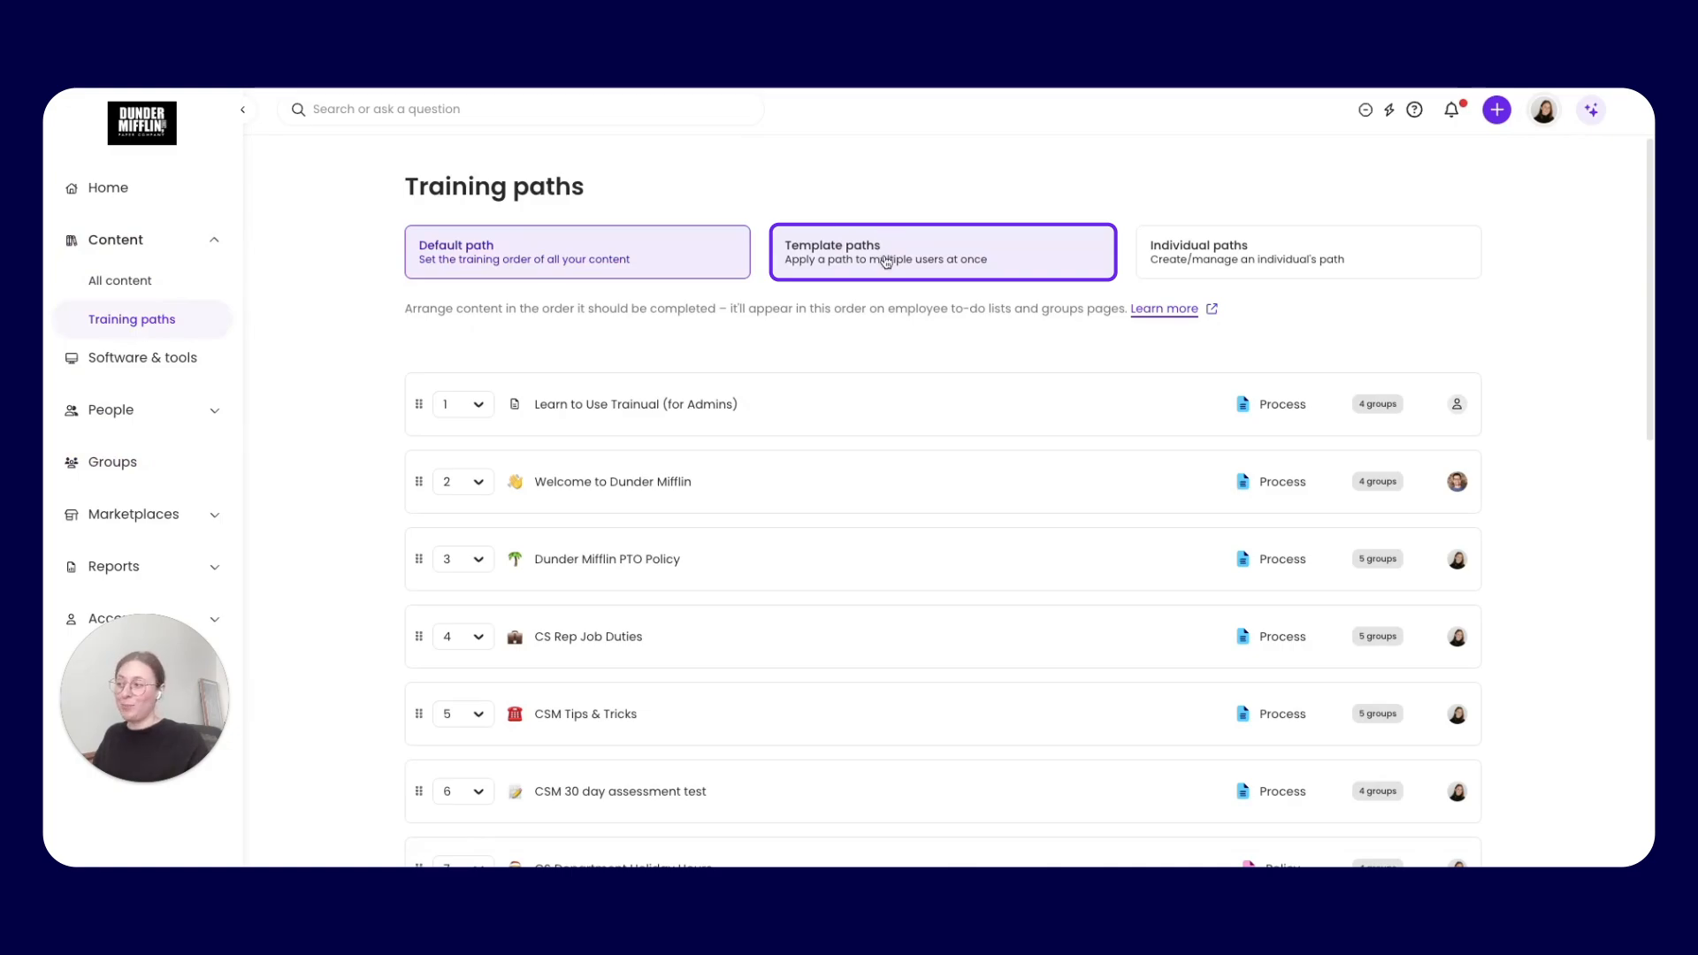
left_click(885, 262)
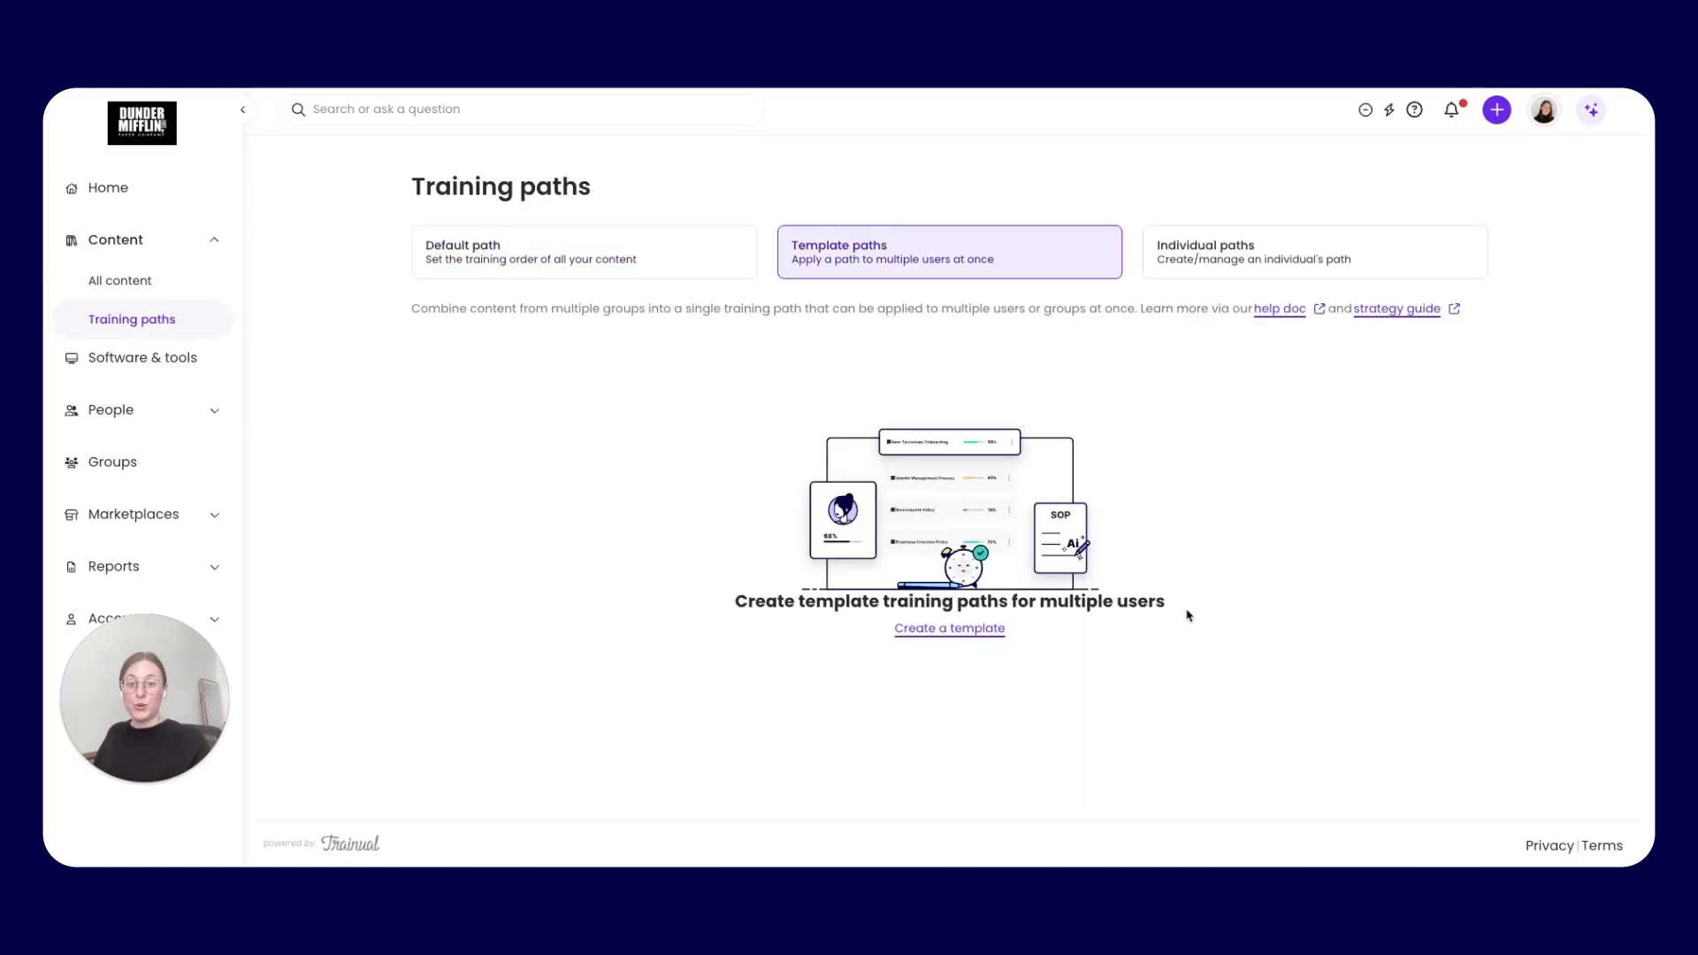
left_click(949, 629)
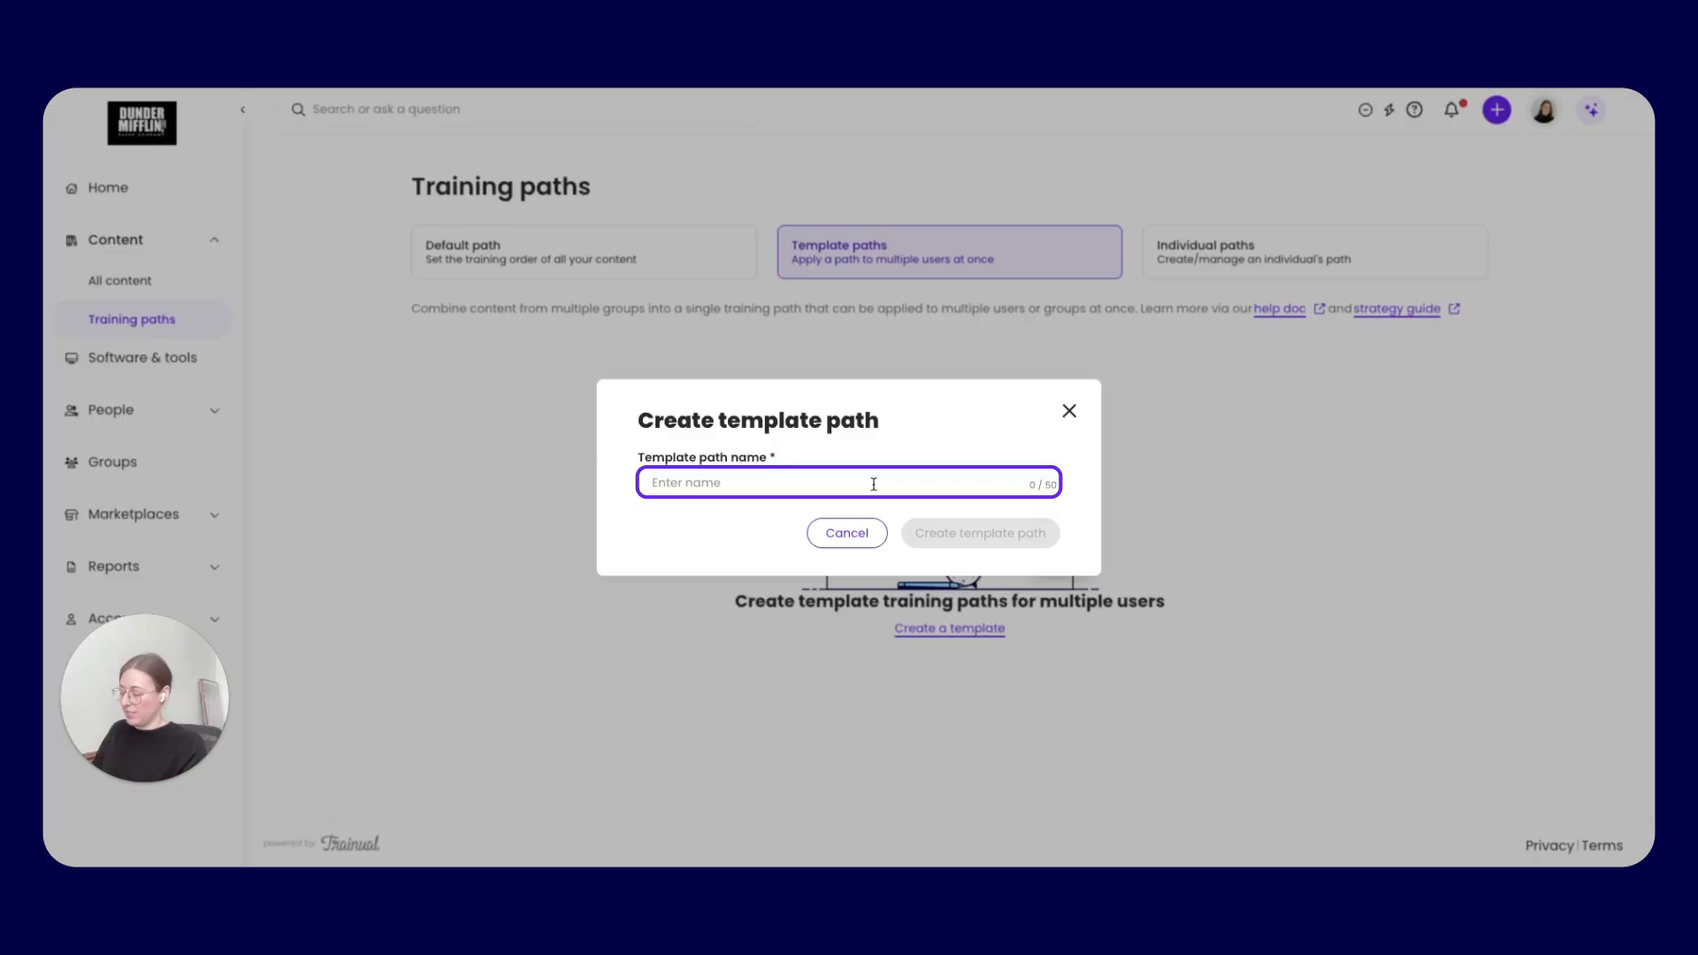
type("CS Re")
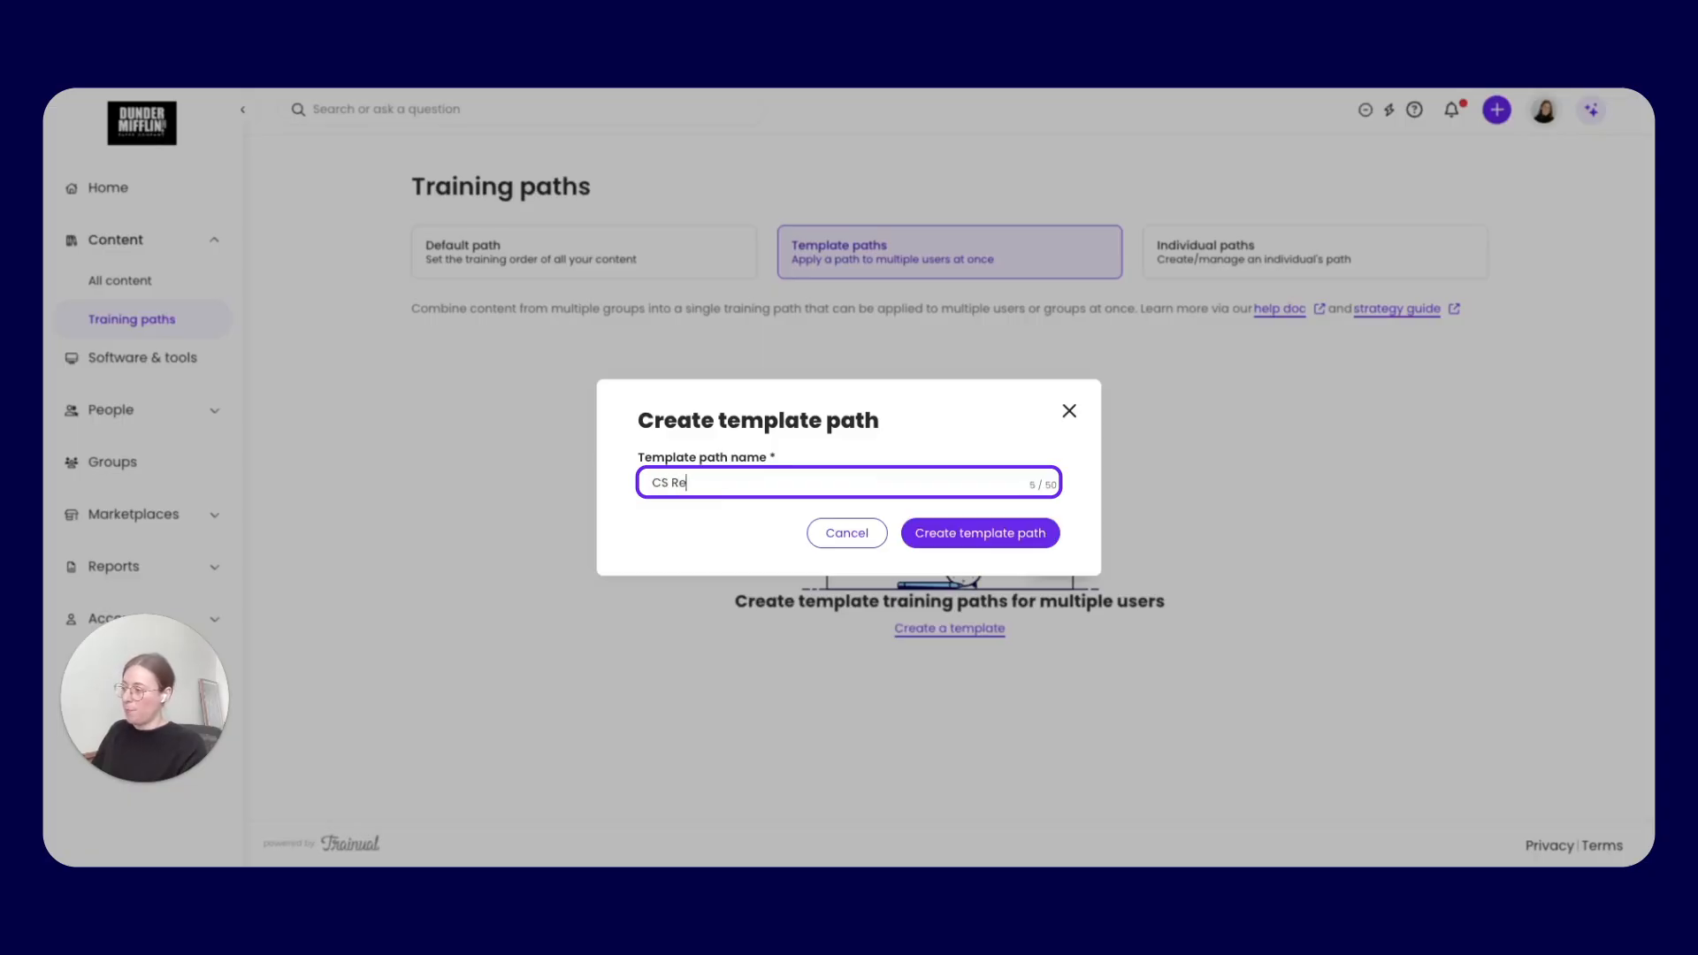
type("p Onboarding")
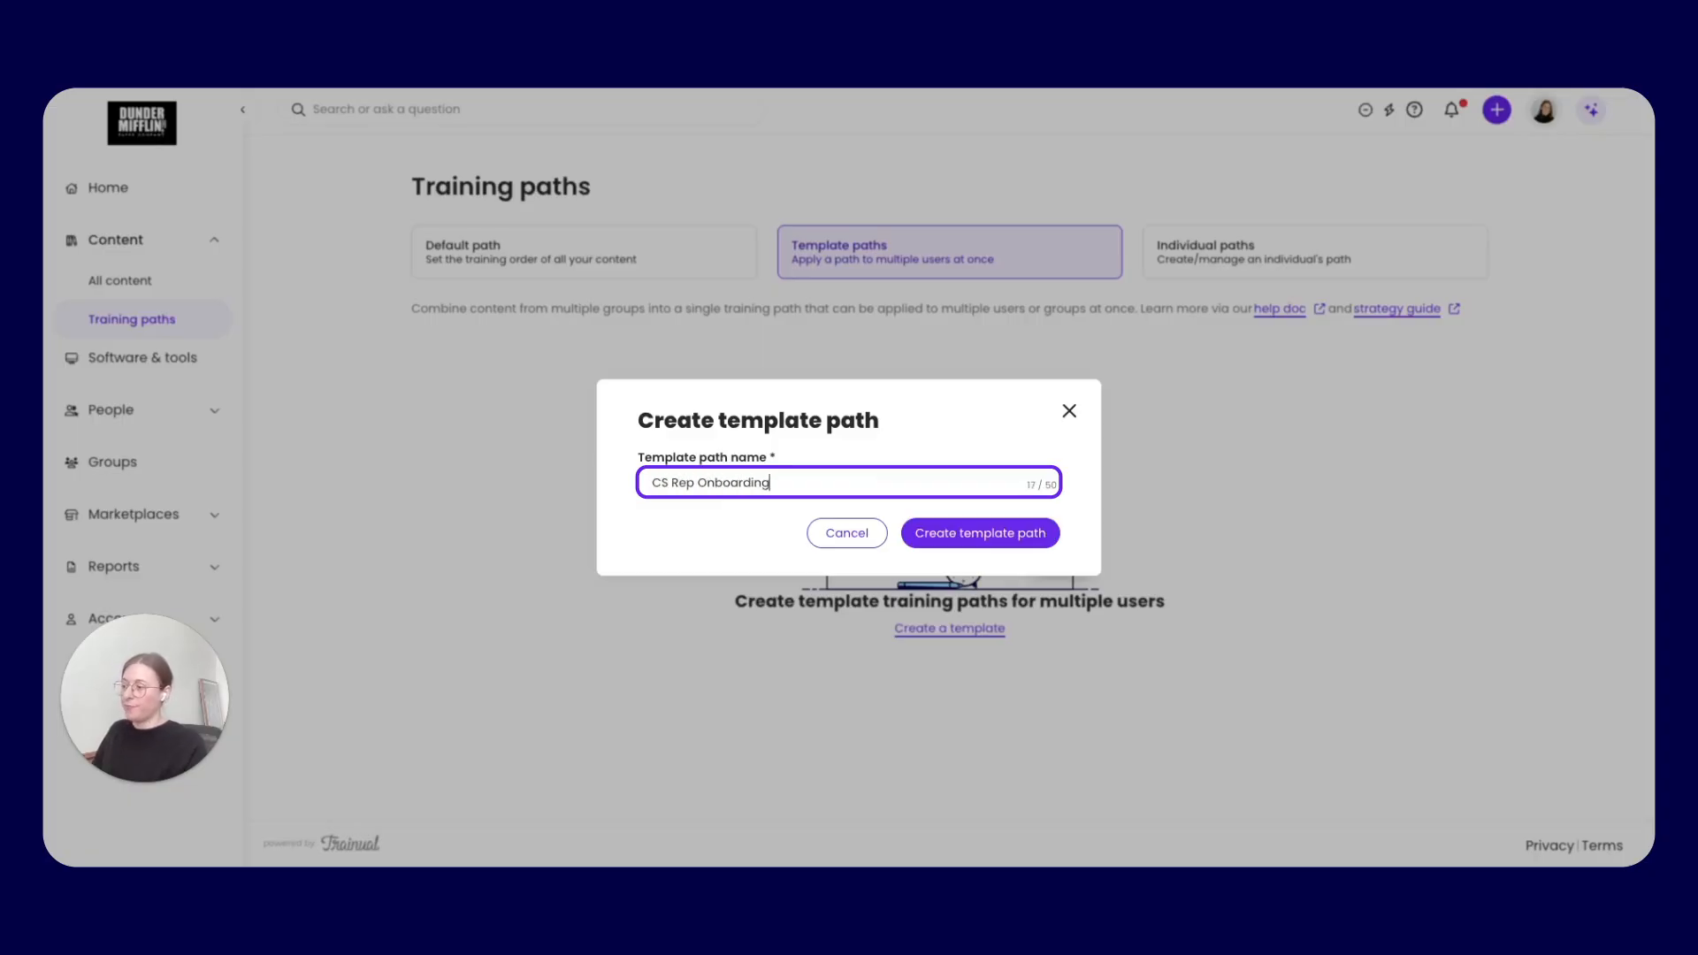
left_click(952, 534)
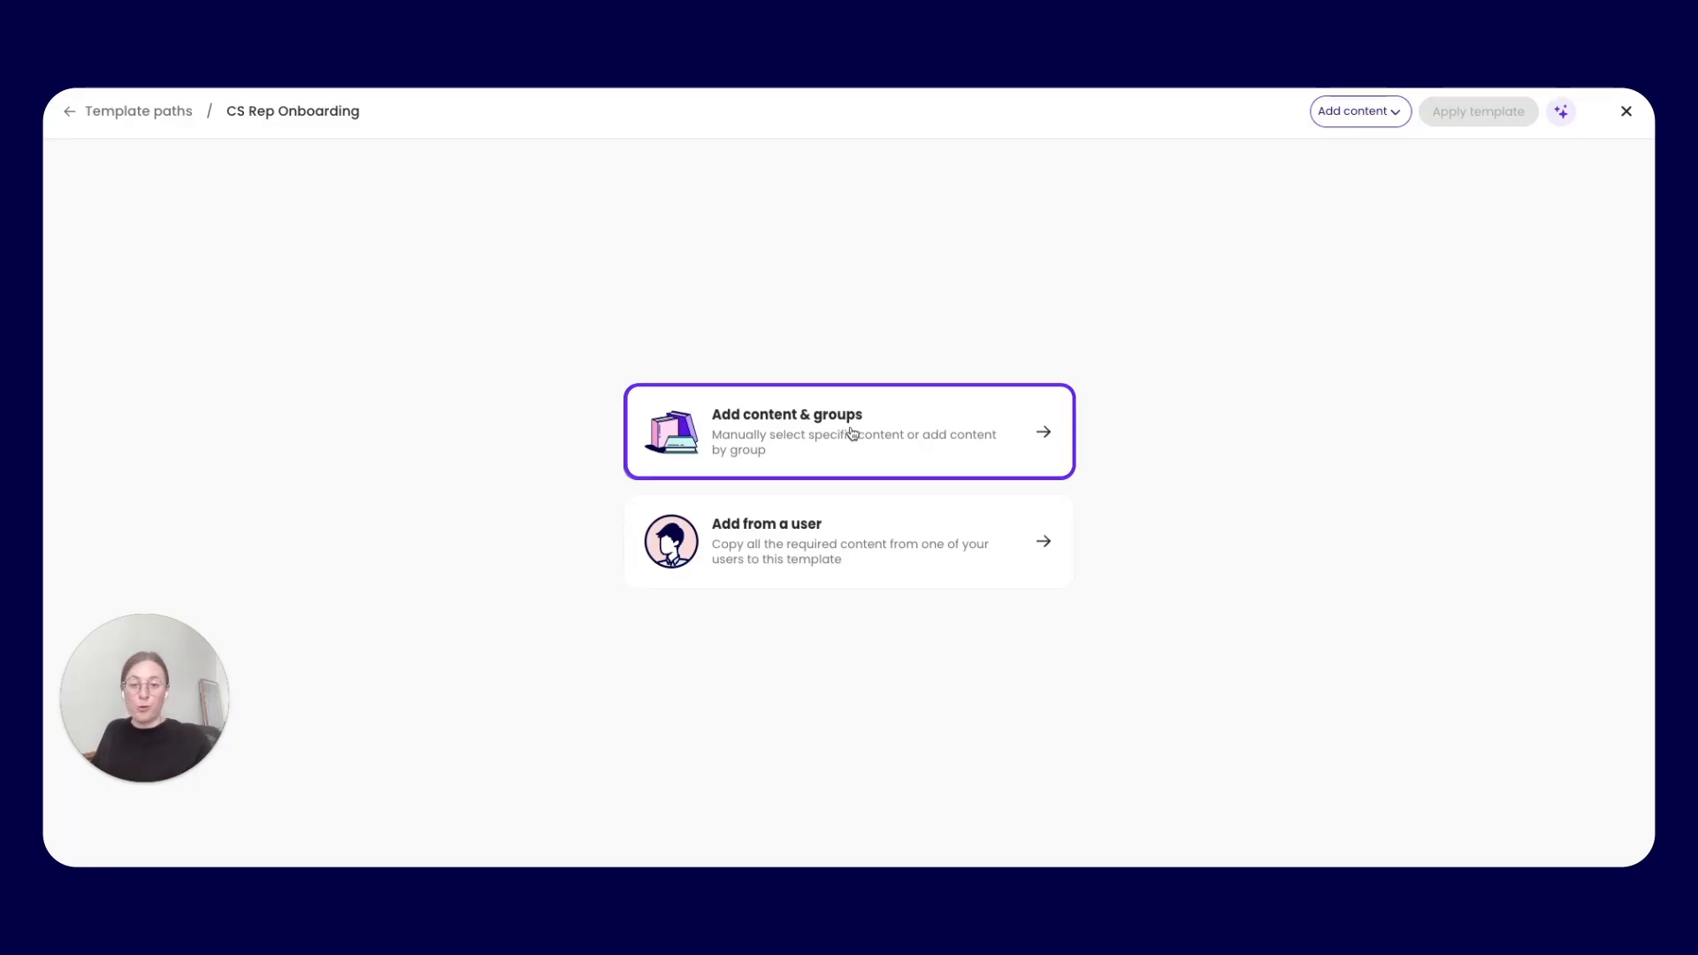
Start adding content by group to the template path, select the Everyone group and expand its items
left_click(805, 421)
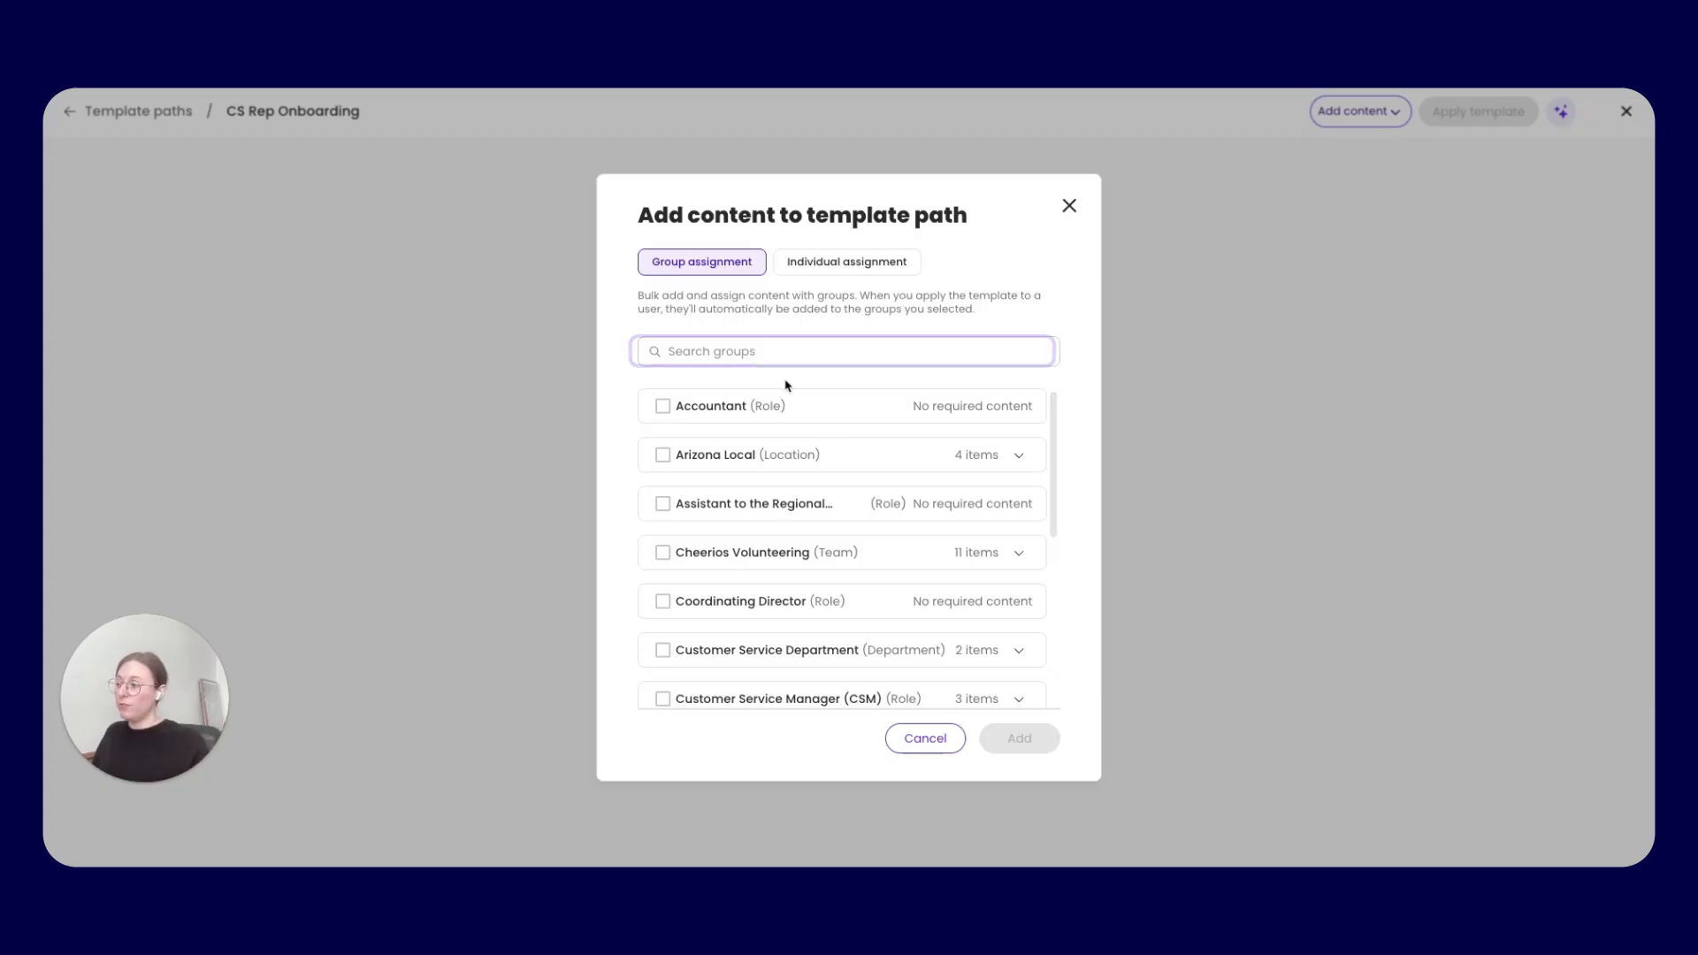
left_click(735, 349)
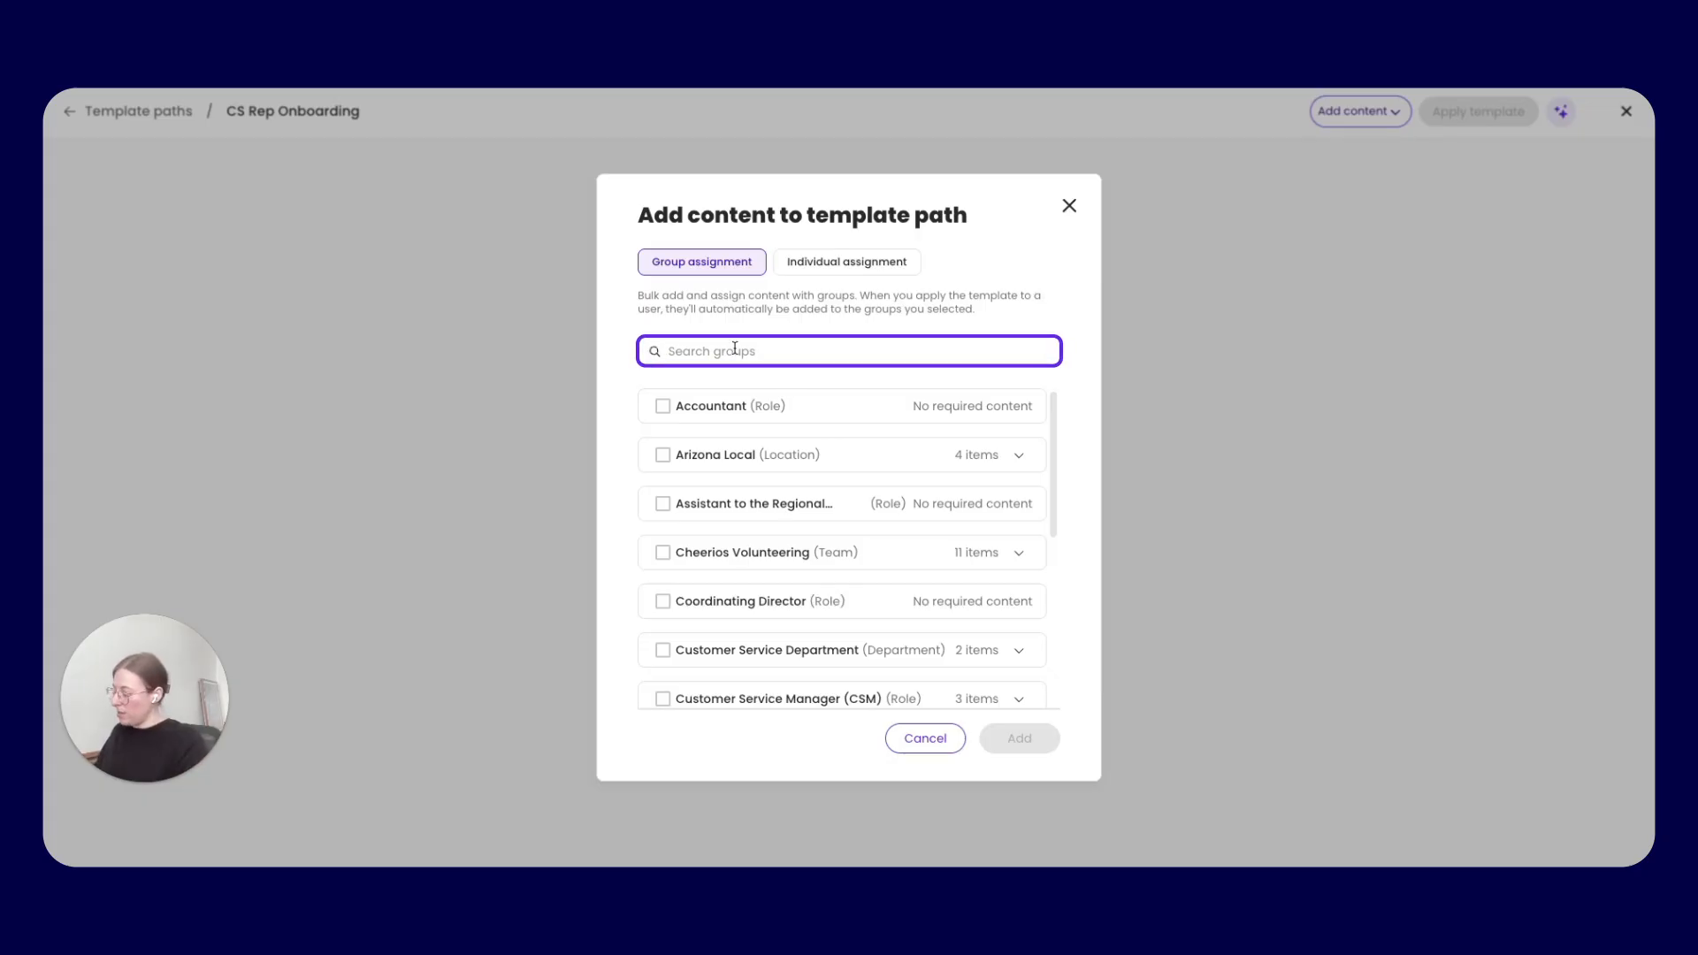
type("Everyone")
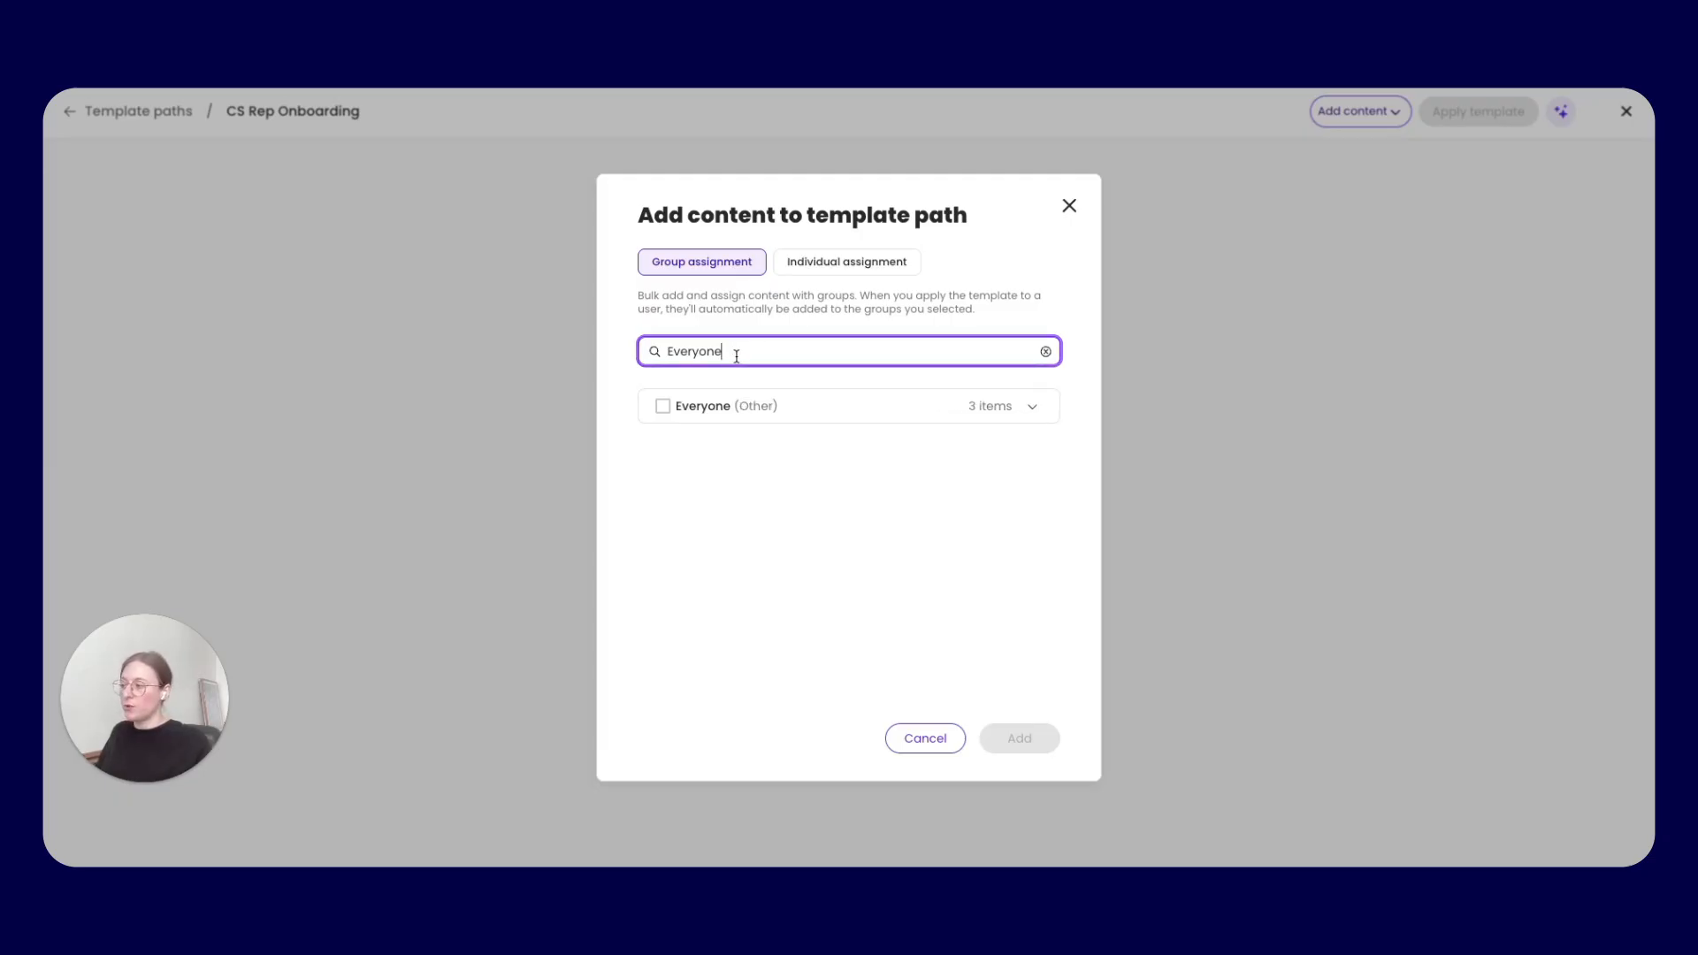
left_click(662, 408)
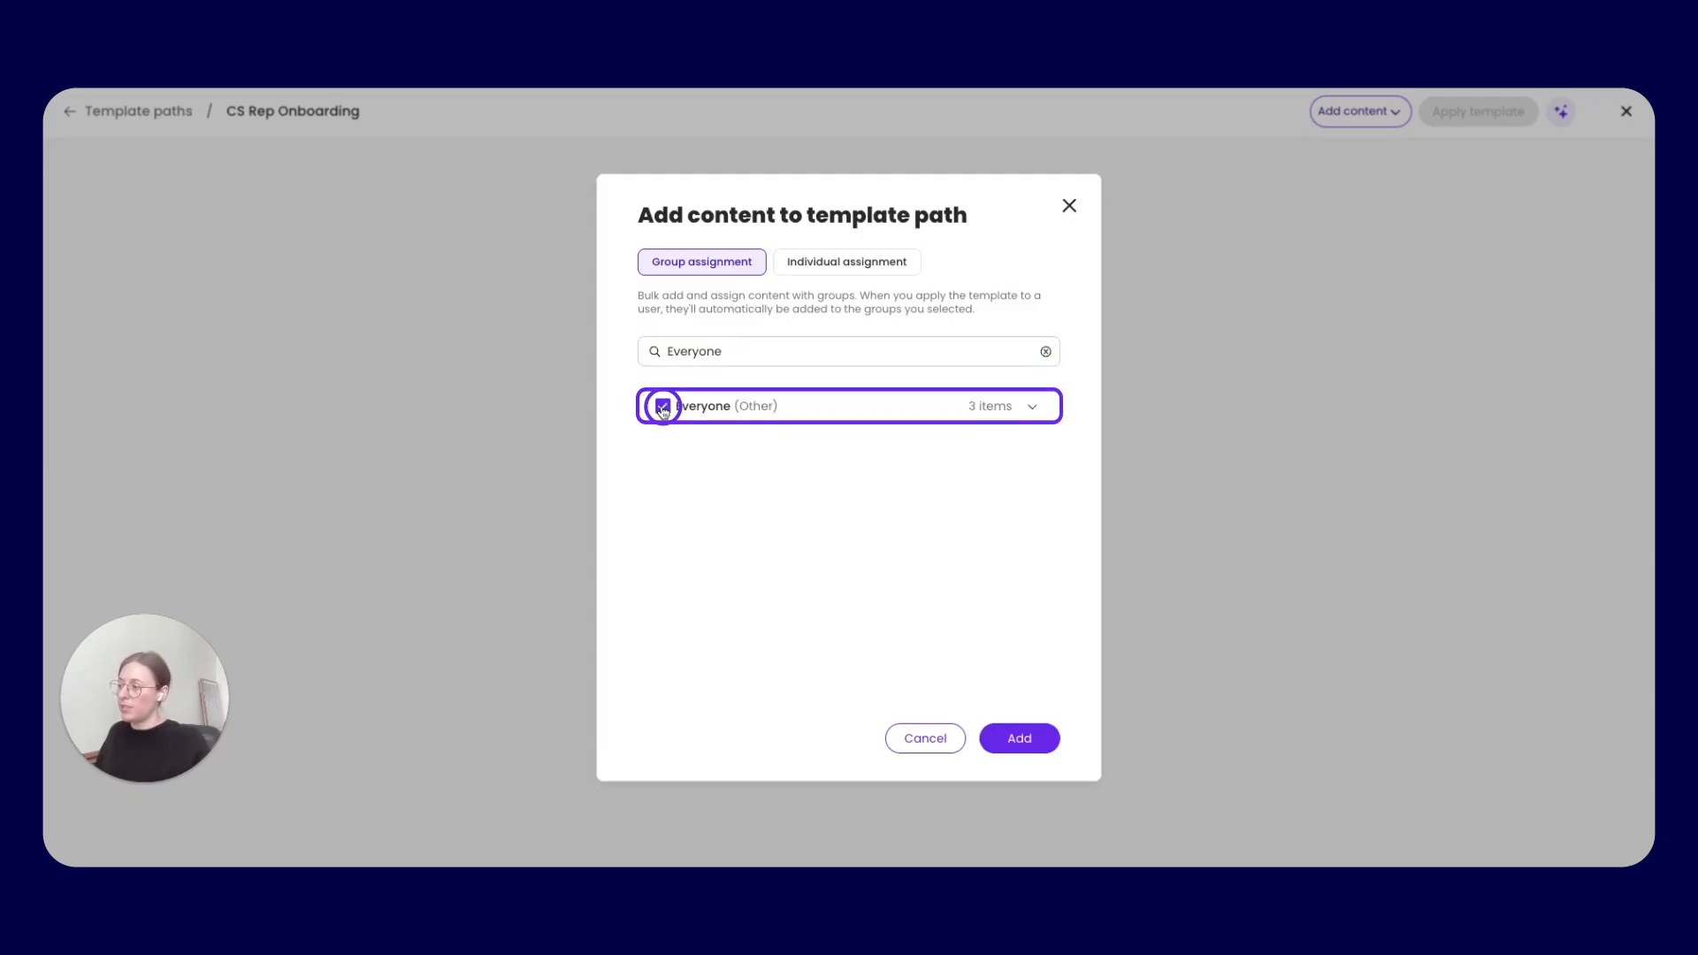
left_click(1033, 407)
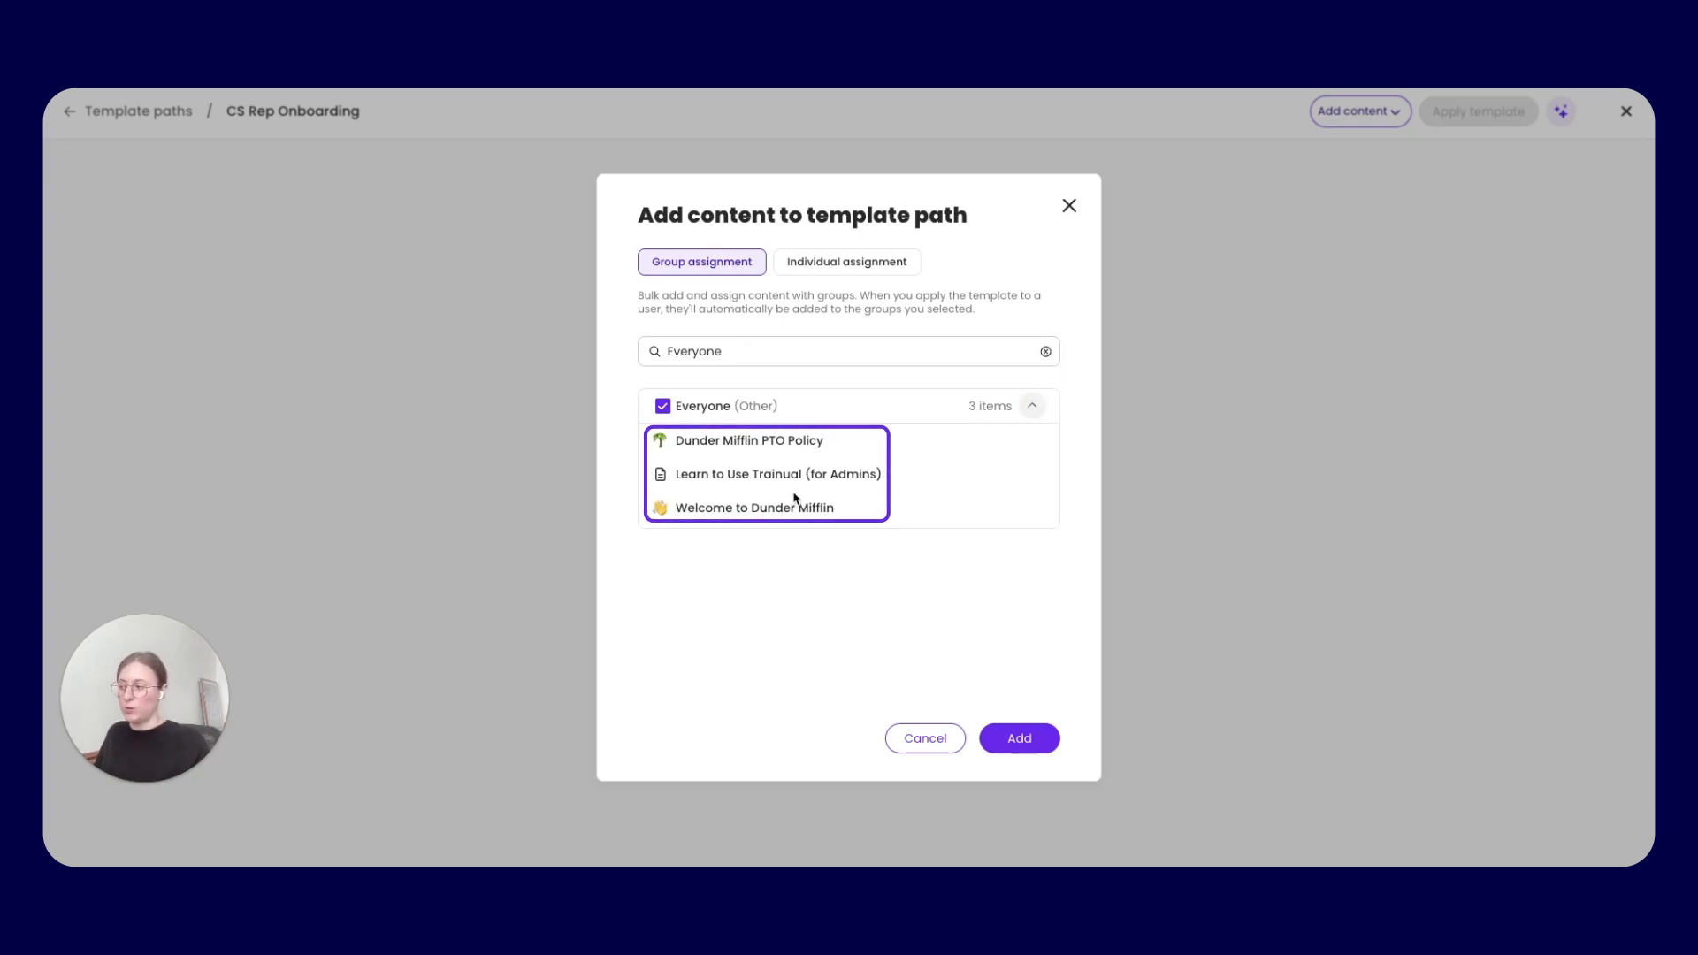
Find and select the Customer Service Manager (CSM) group as well, and add the selected groups' content to the template path
left_click(790, 340)
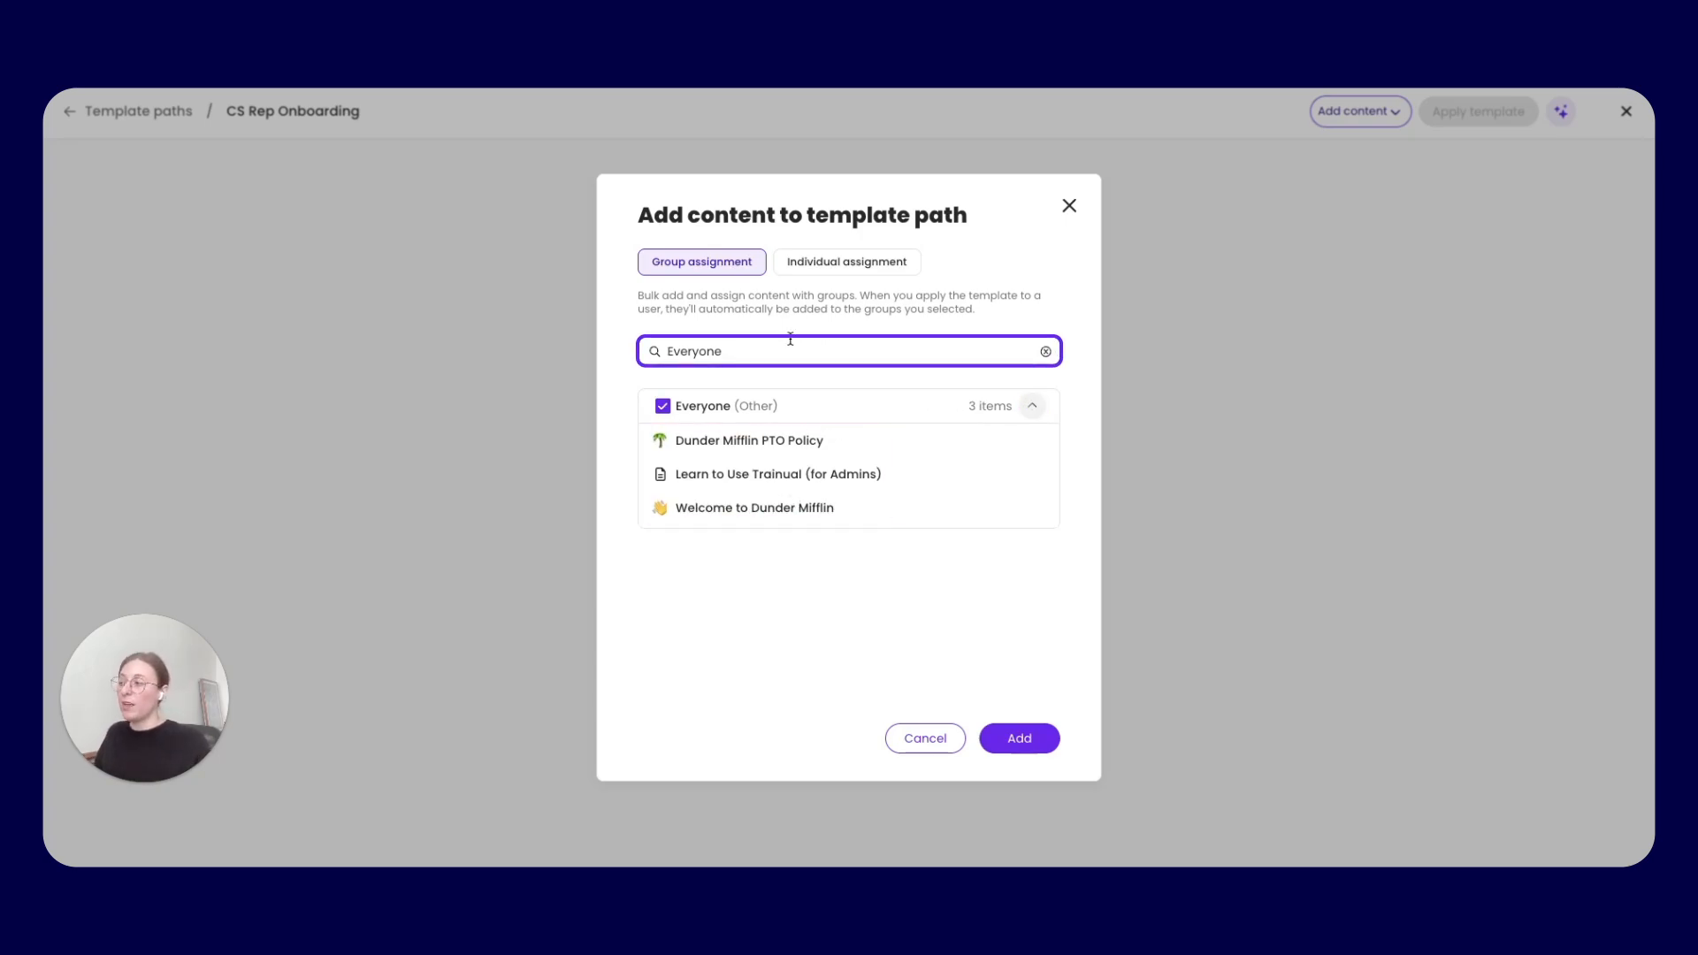
double_click(790, 344)
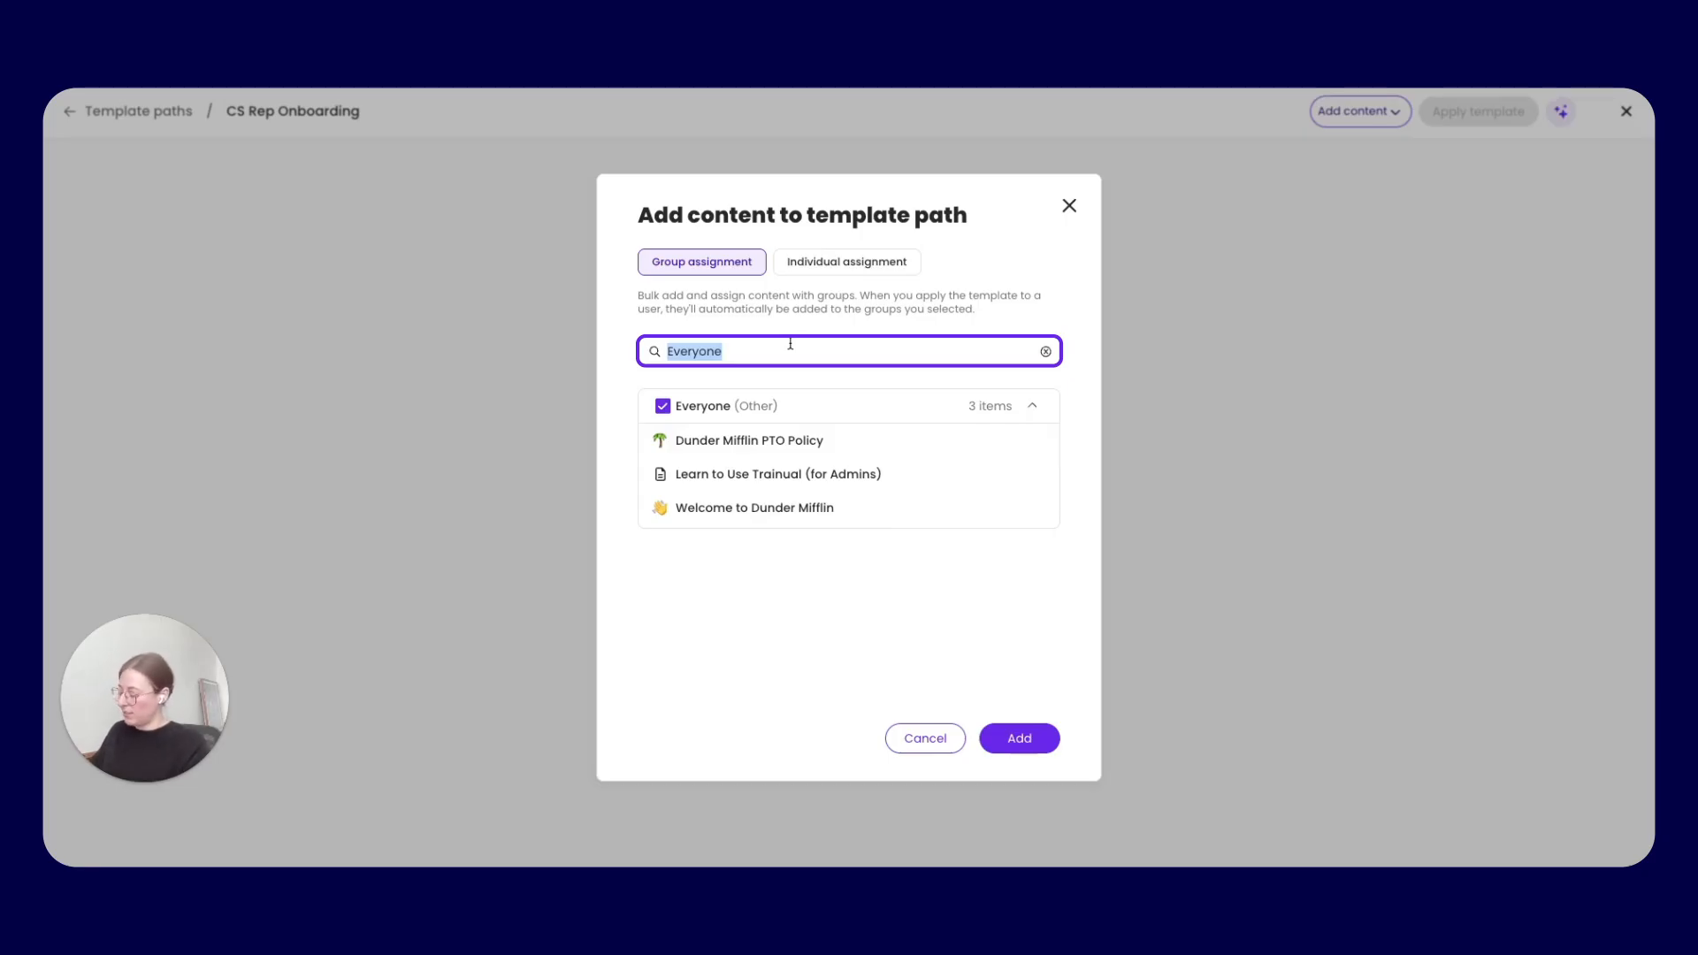
type("Cust")
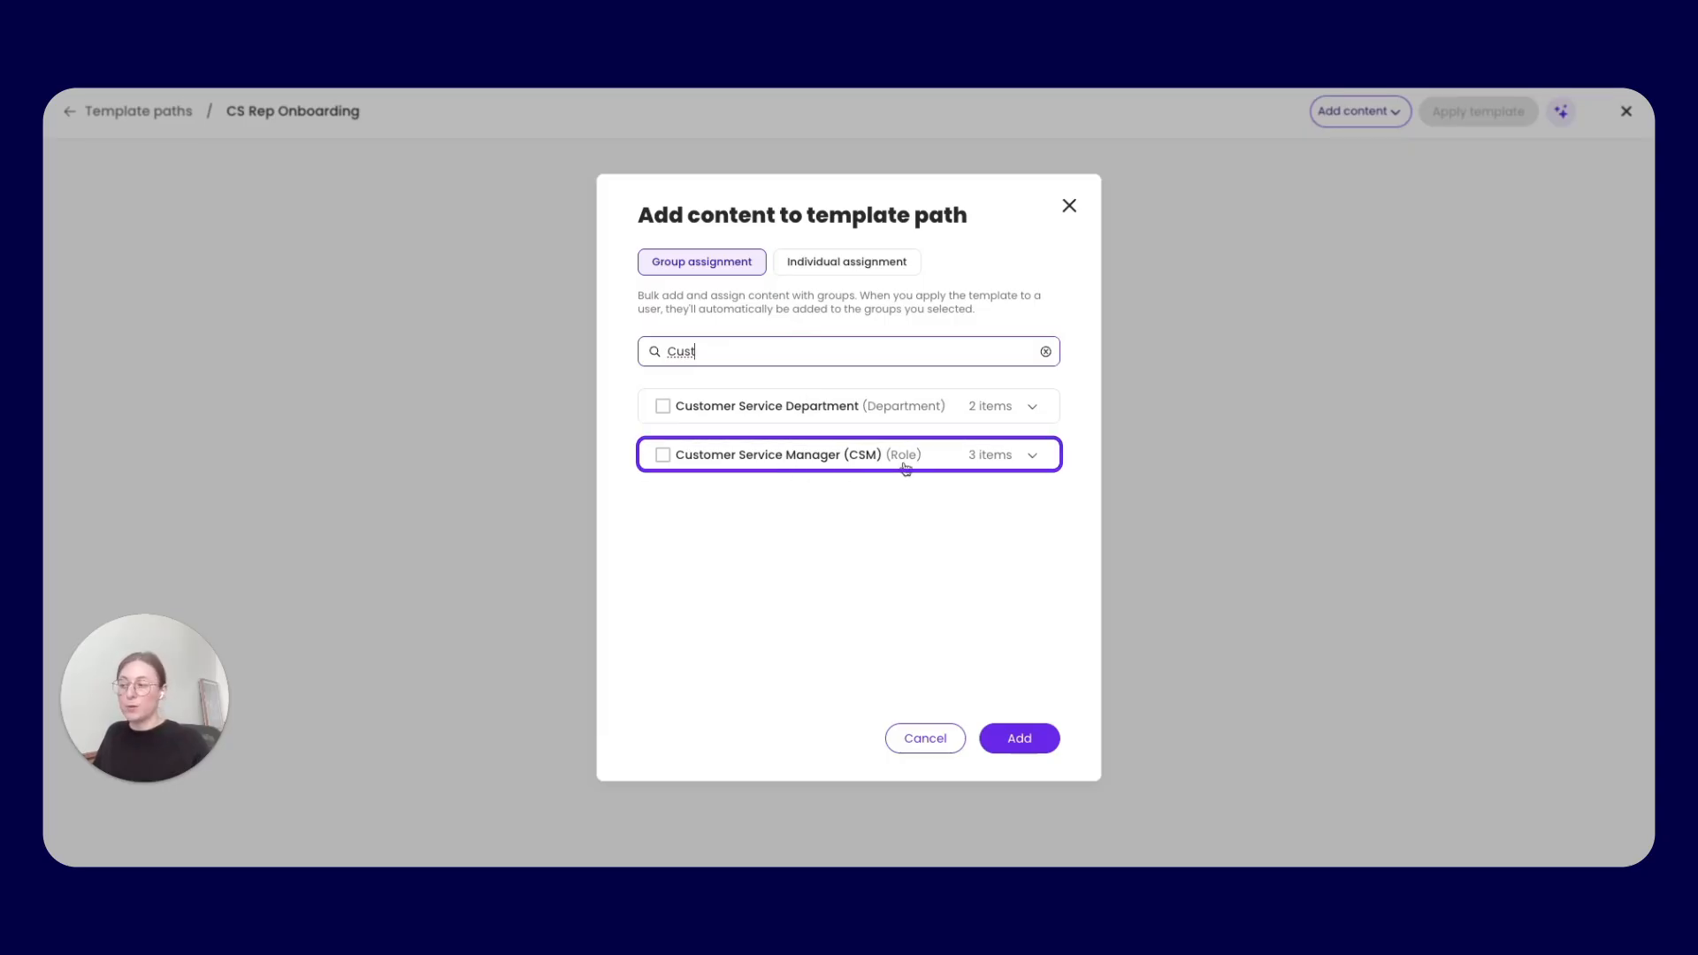
left_click(1032, 455)
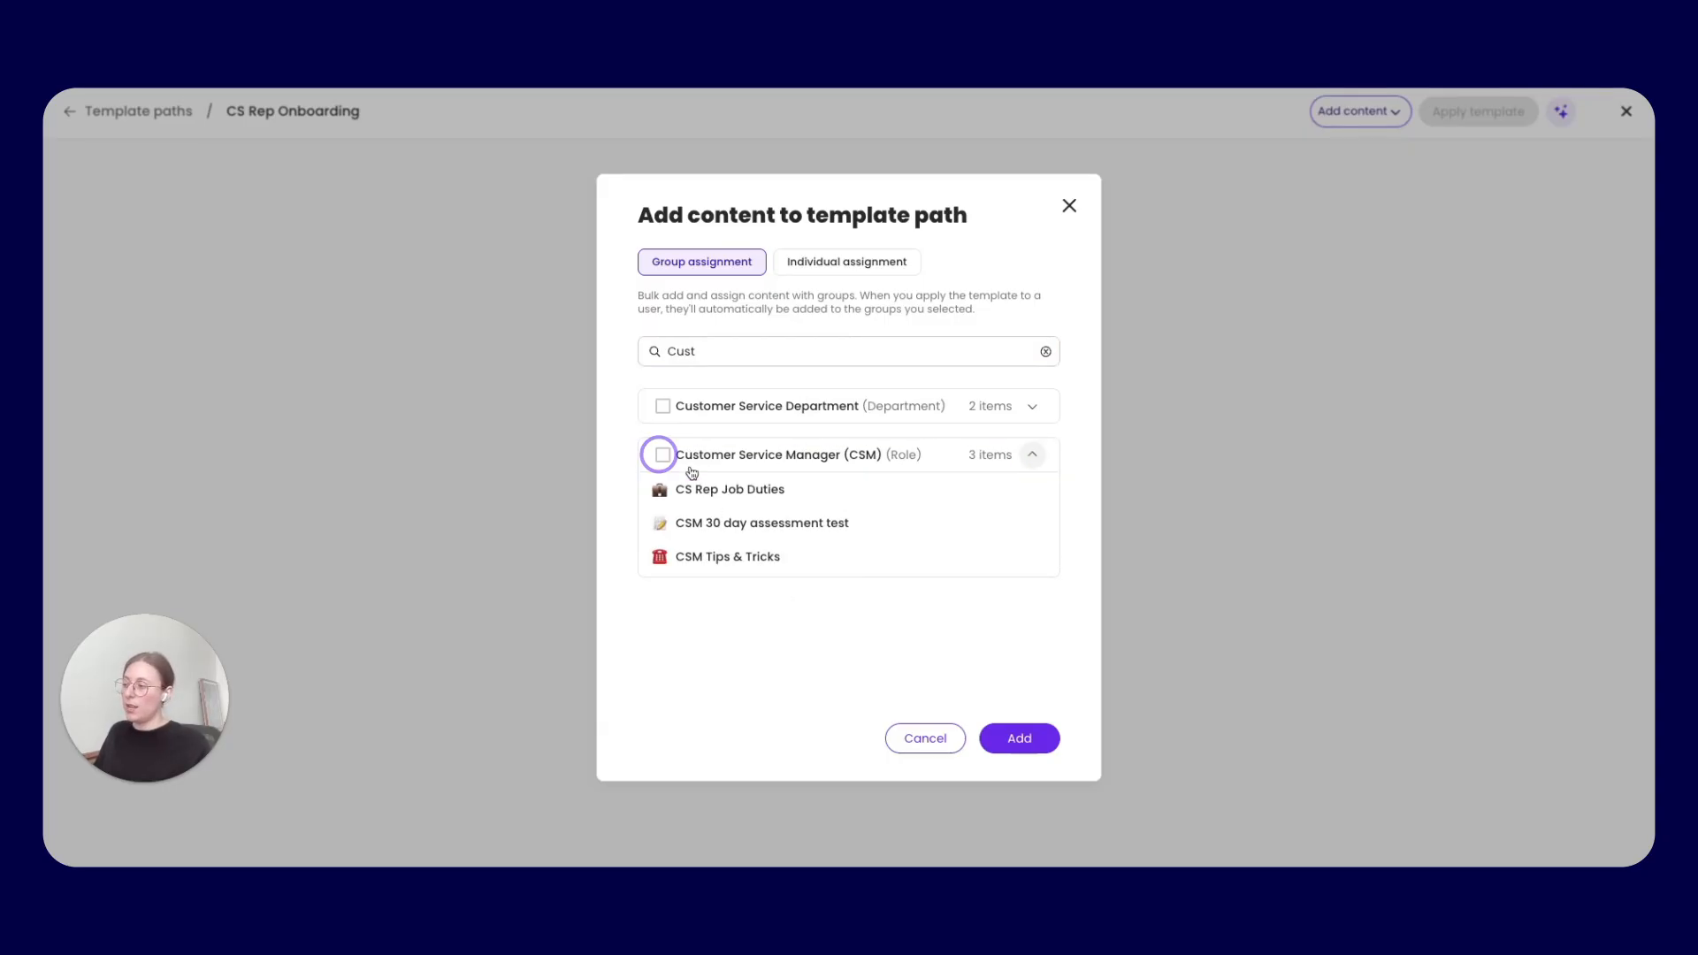
left_click(662, 455)
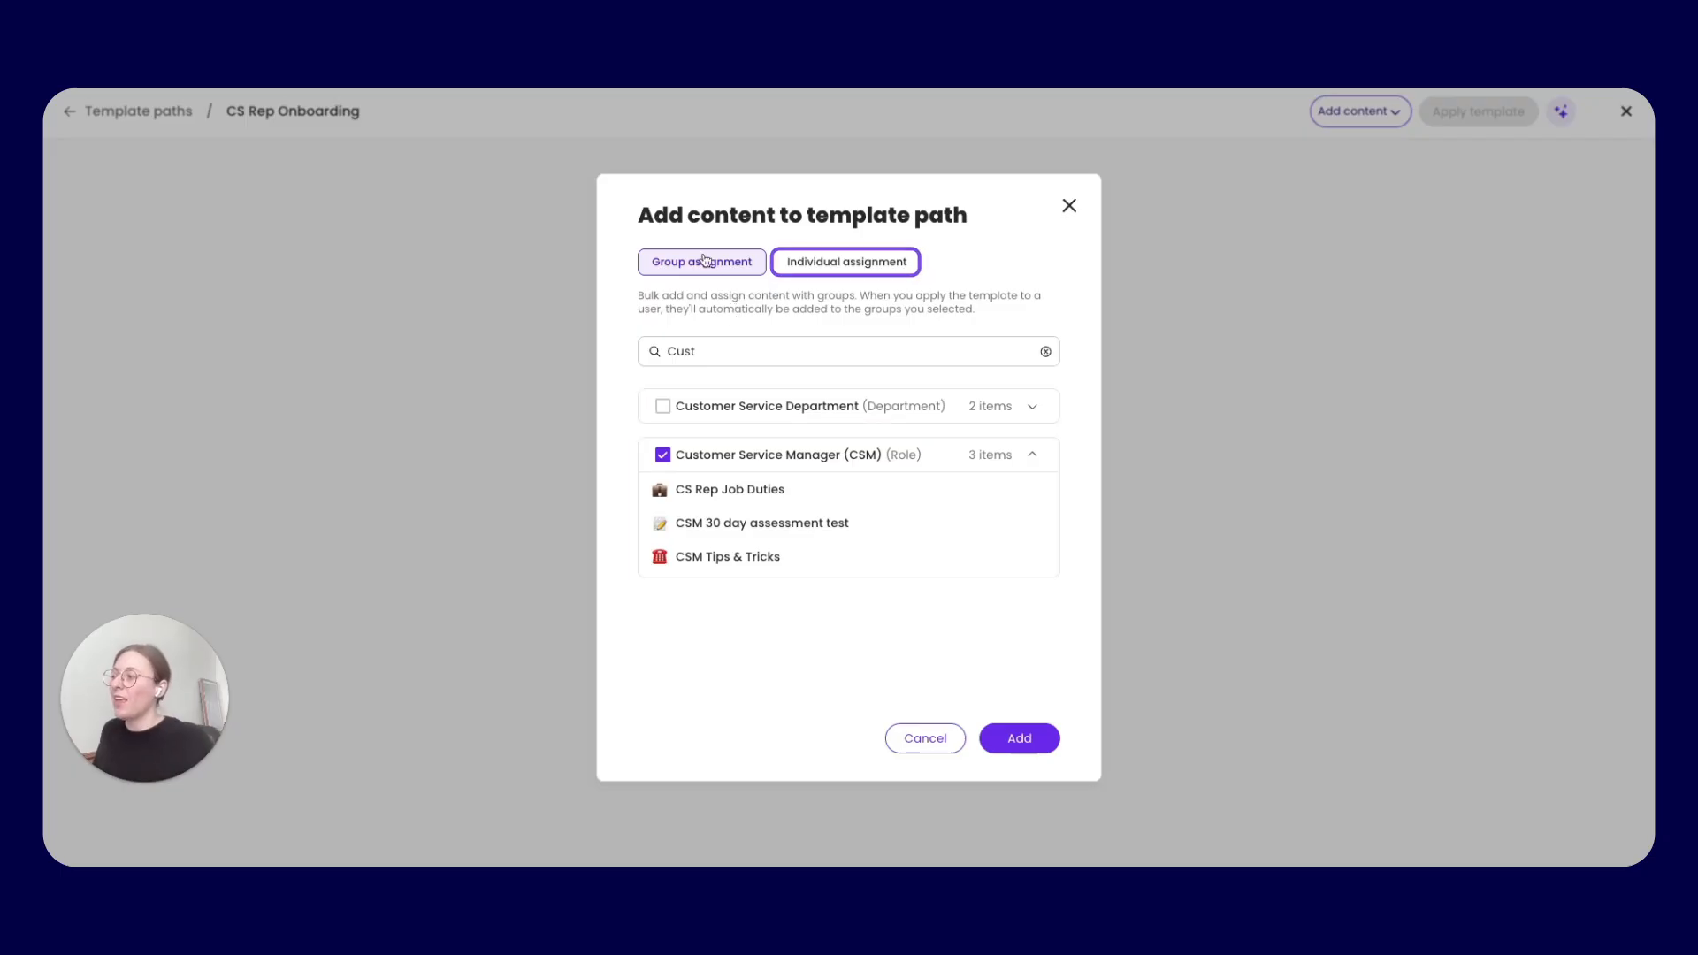
left_click(849, 264)
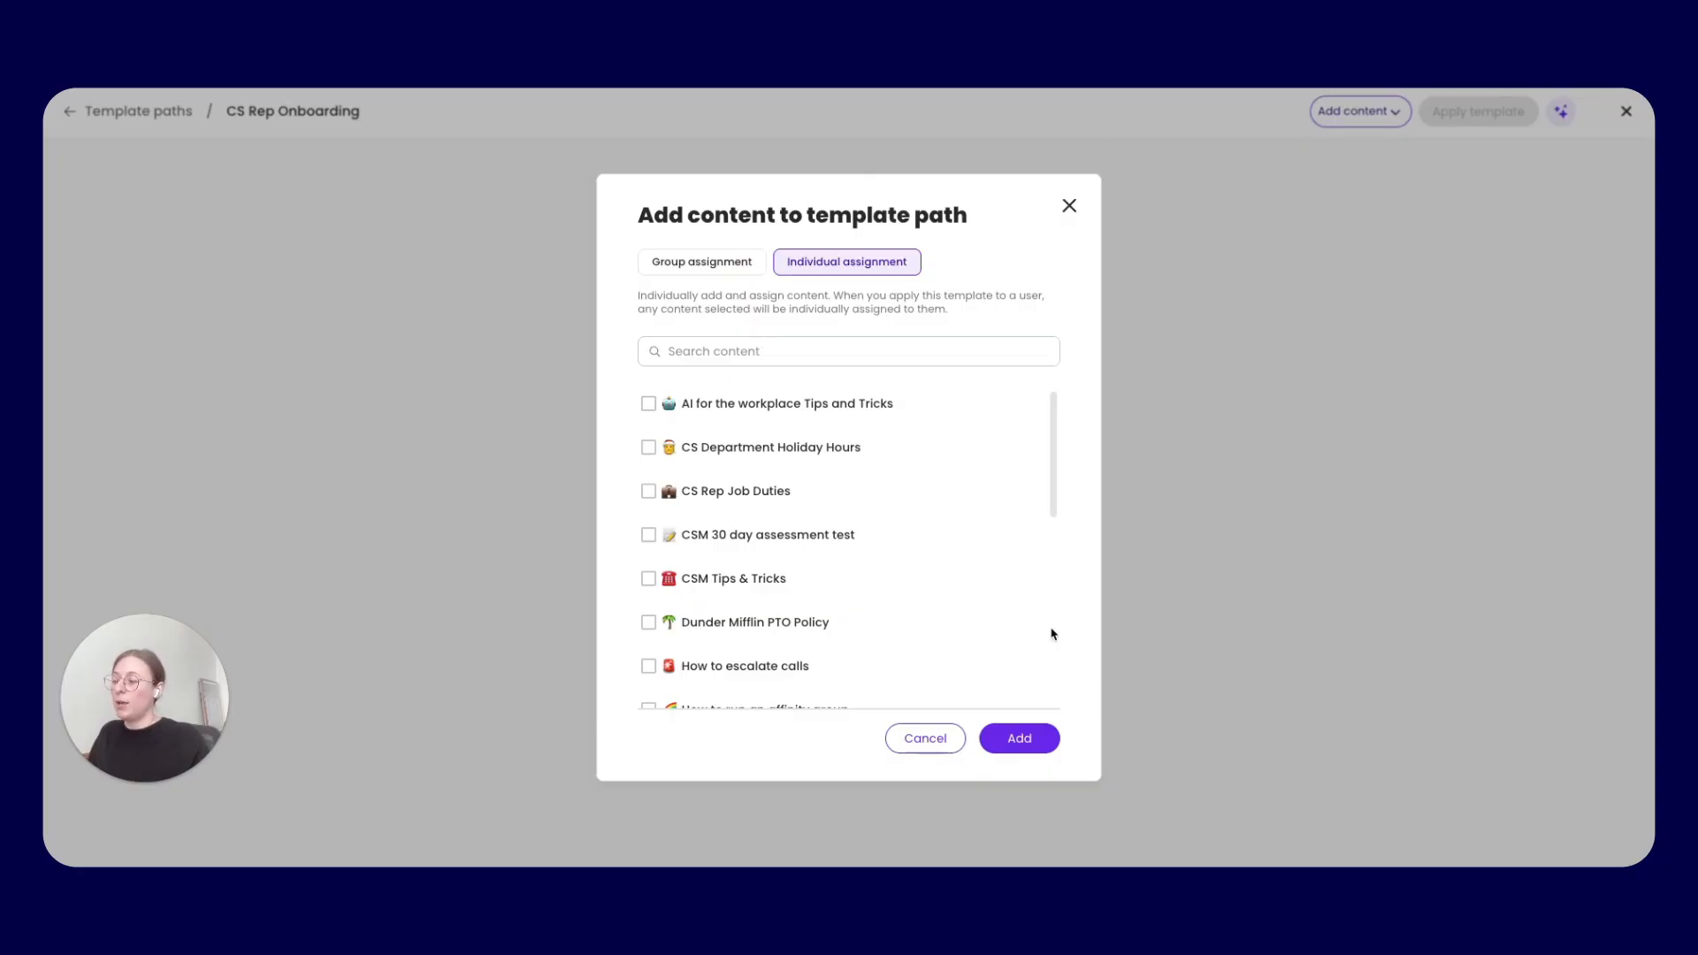
left_click(1022, 741)
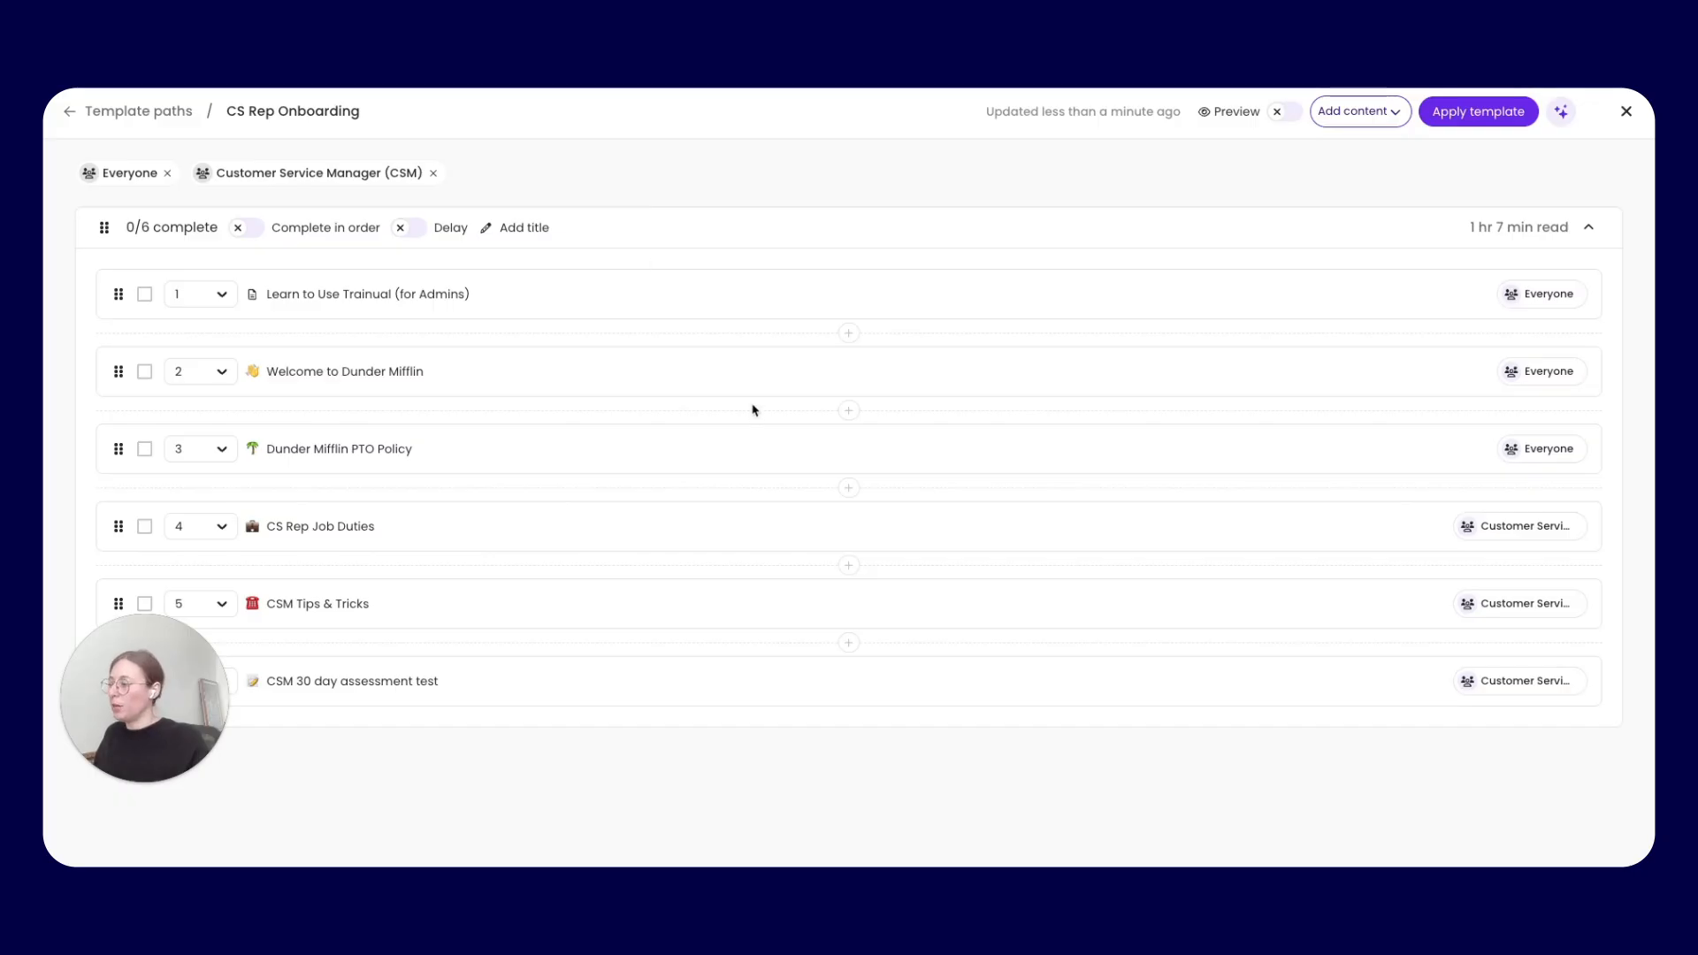
Split the path after Dunder Mifflin PTO Policy and title the first set Week 1 - Onboarding
left_click(850, 488)
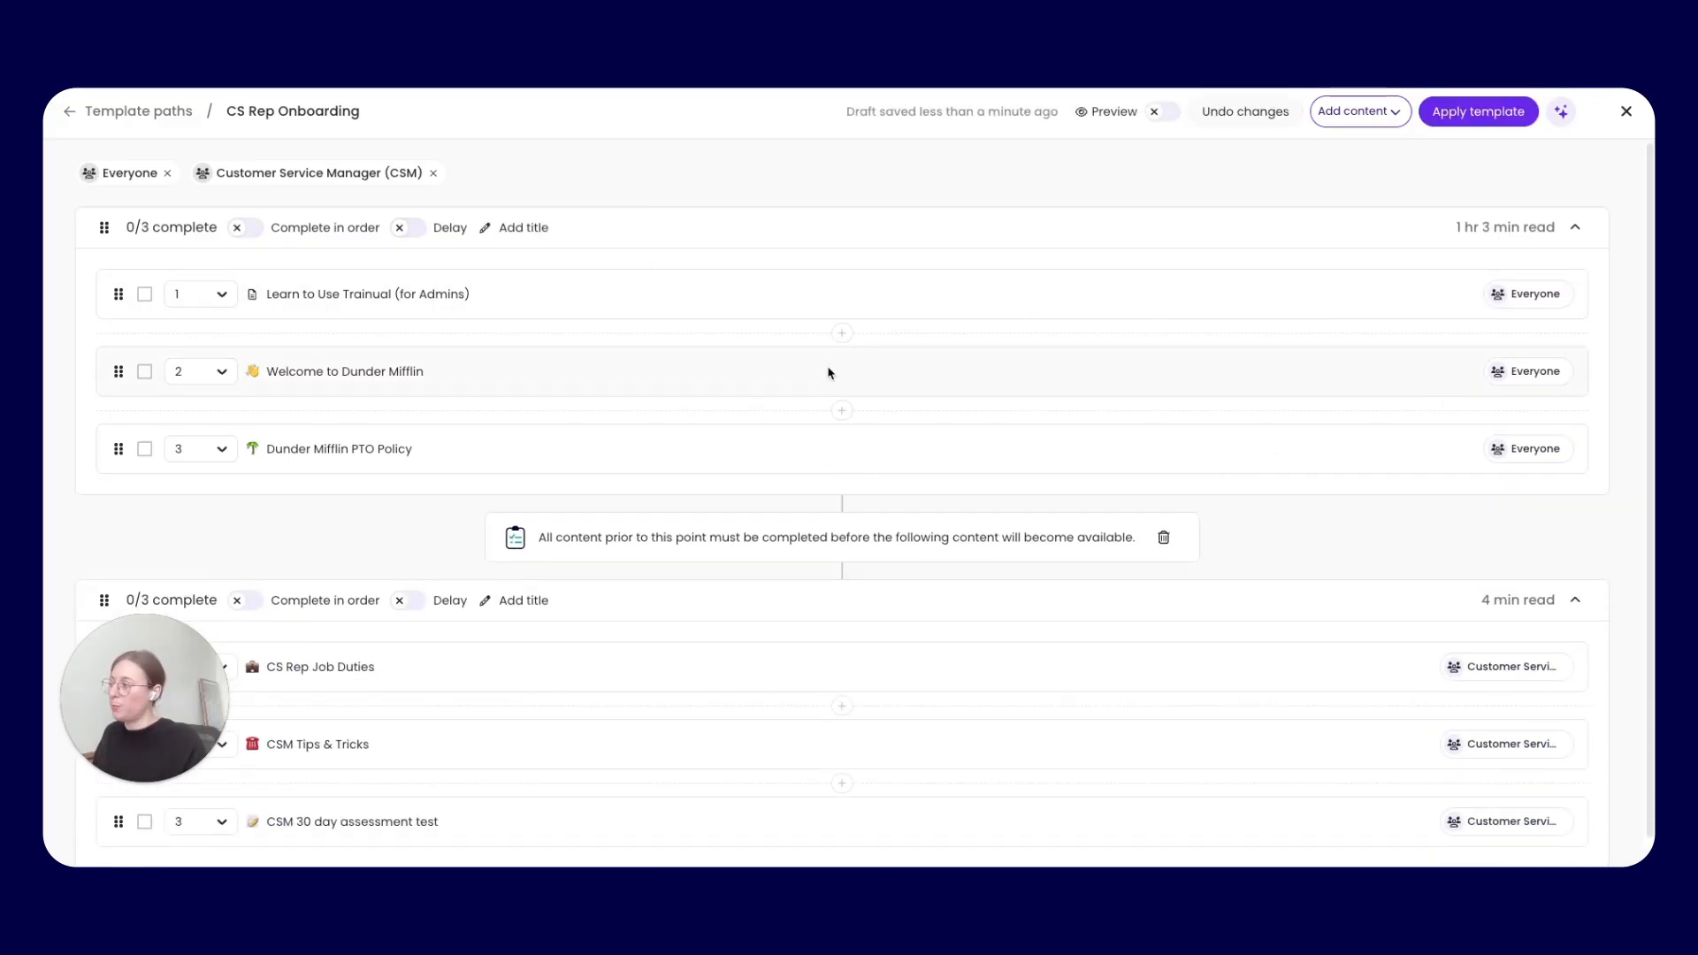
left_click(529, 228)
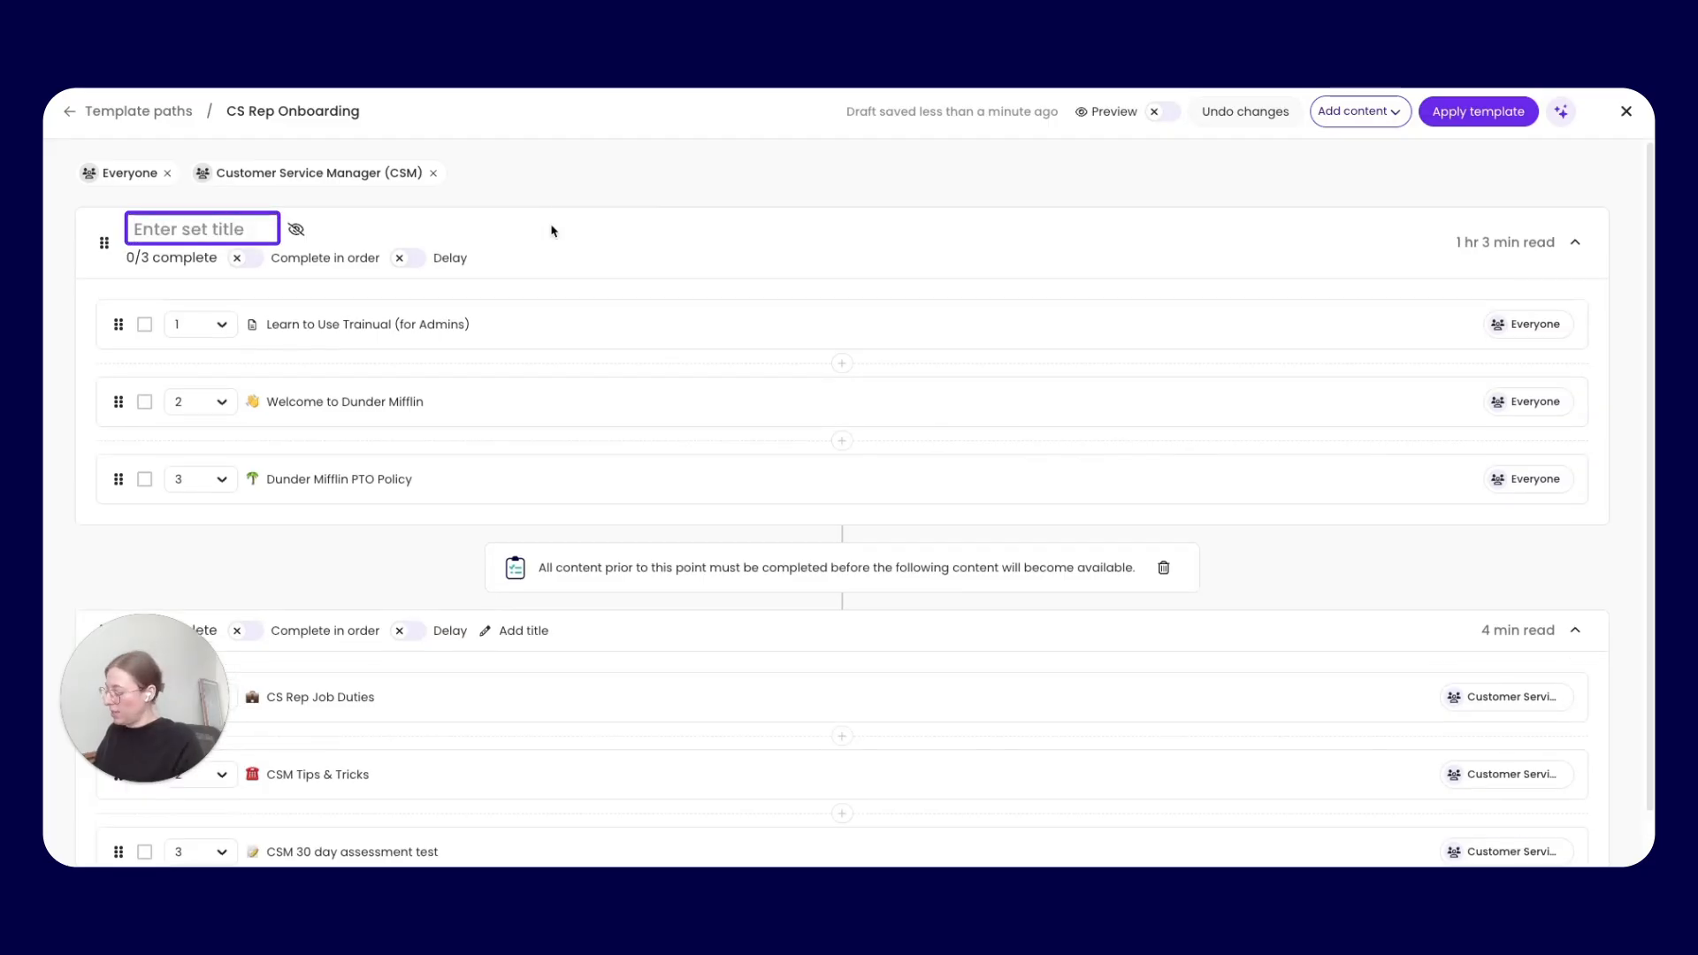
type("Week 1 - ")
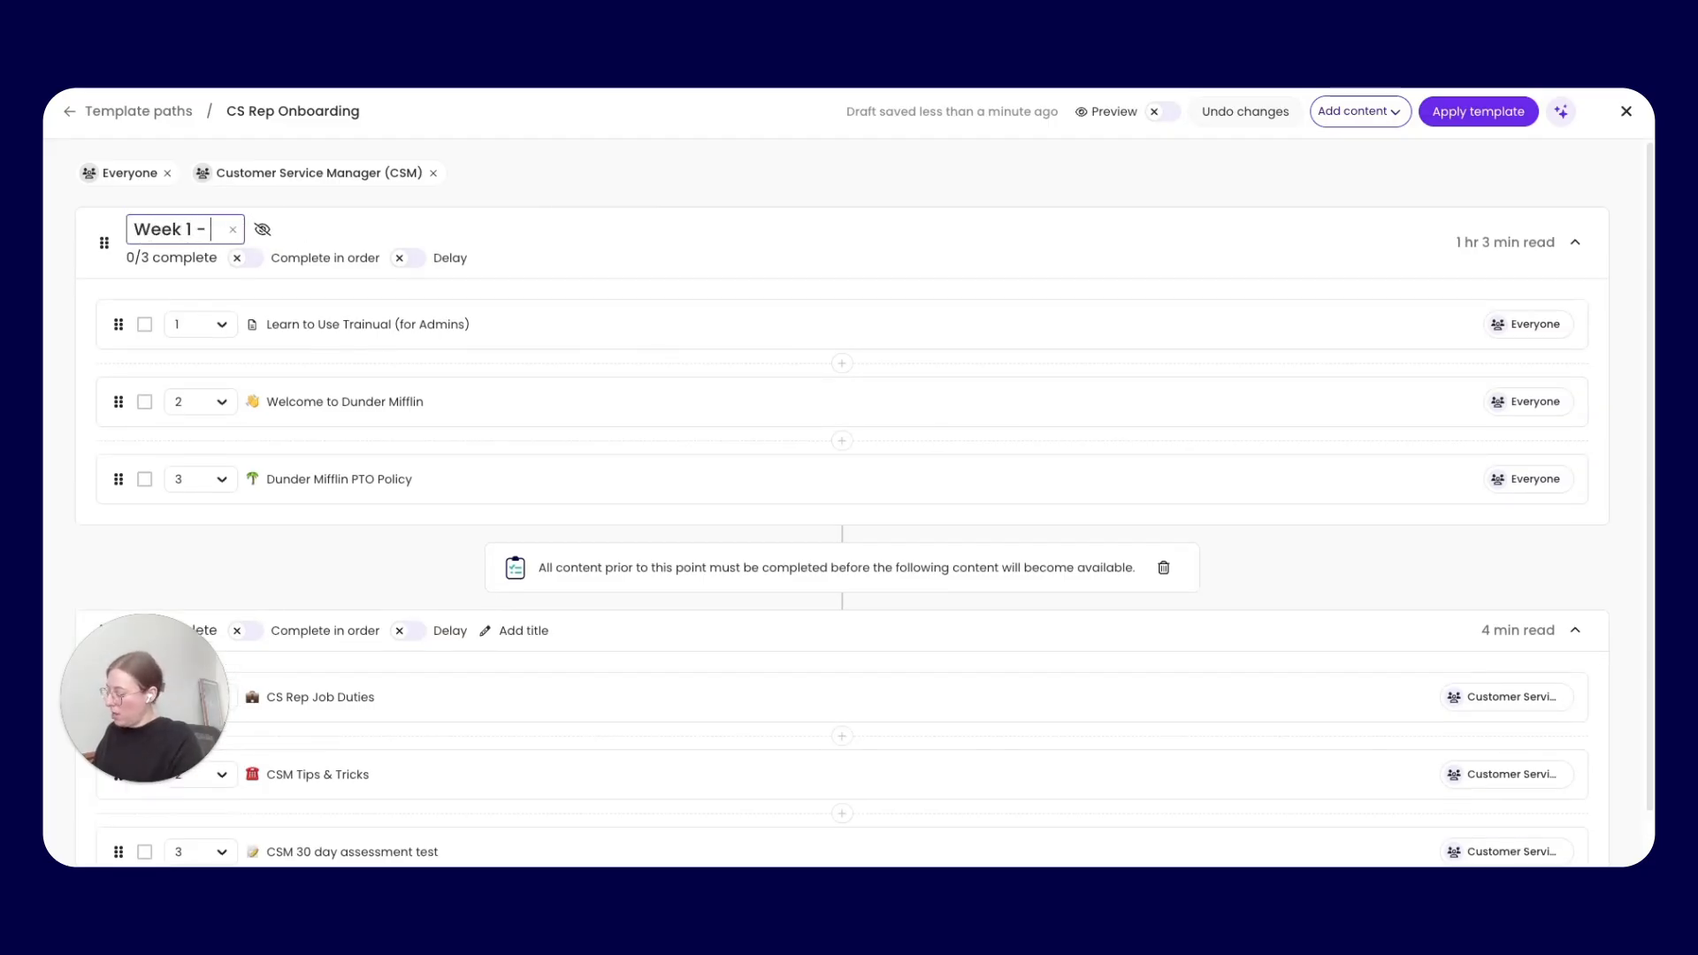
type("ONboar")
key("BackSpace")
key("BackSpace")
key("BackSpace")
key("BackSpace")
key("BackSpace")
type("n")
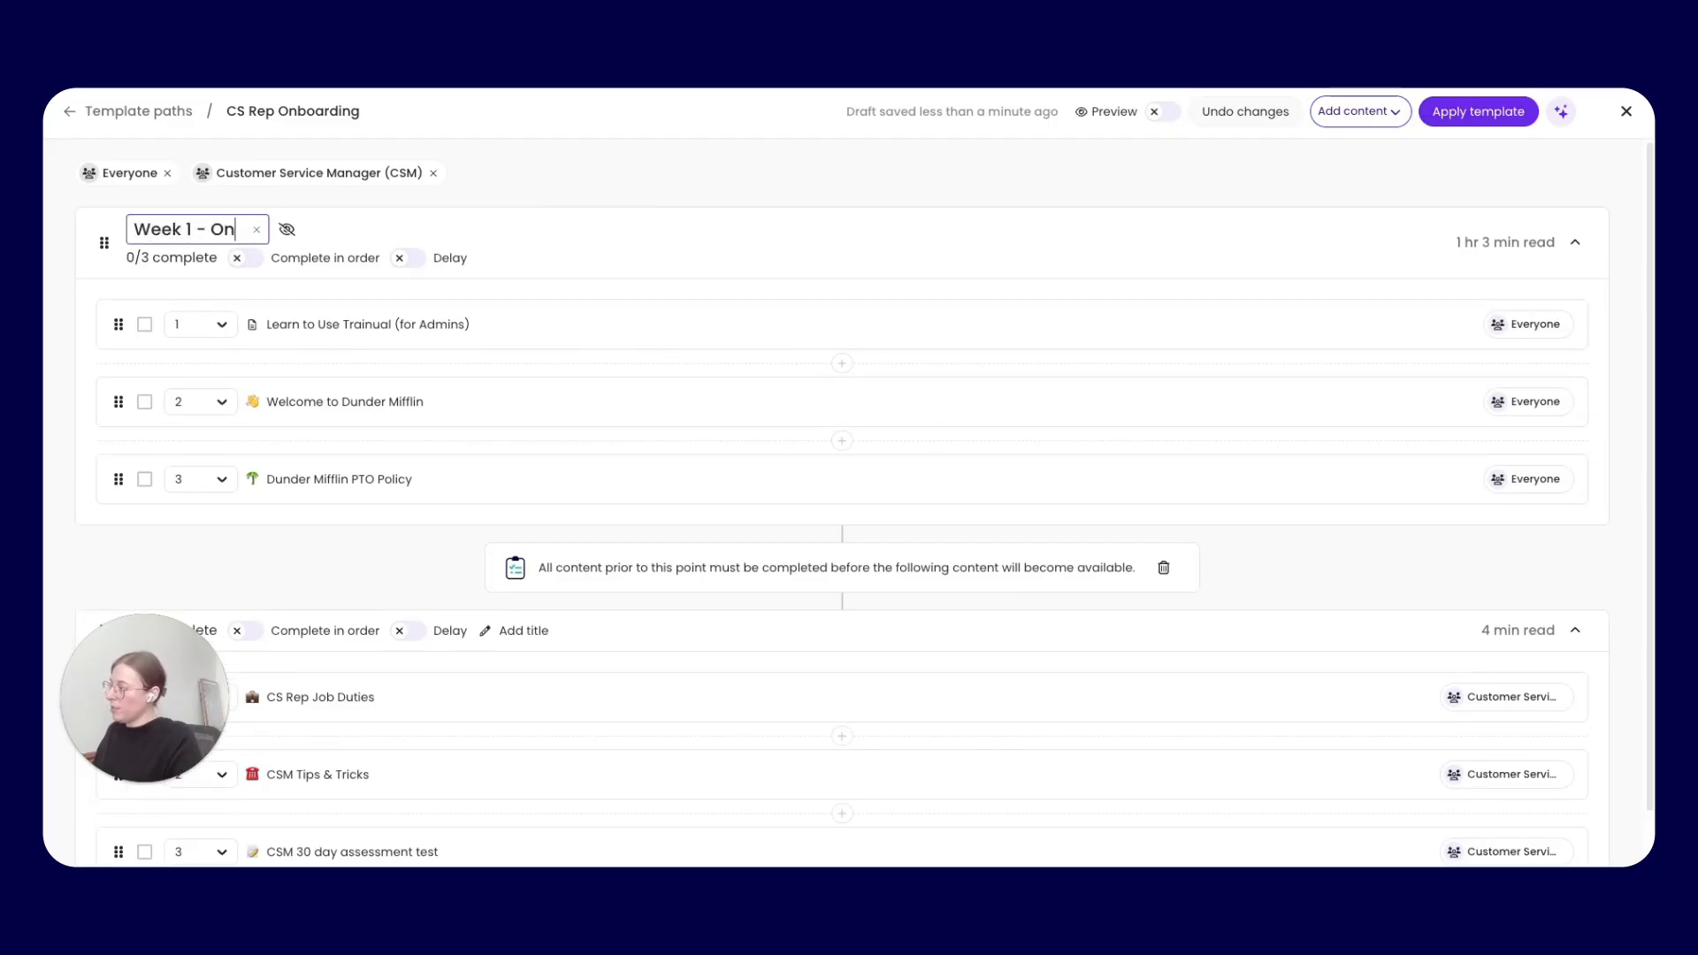
type("boarding")
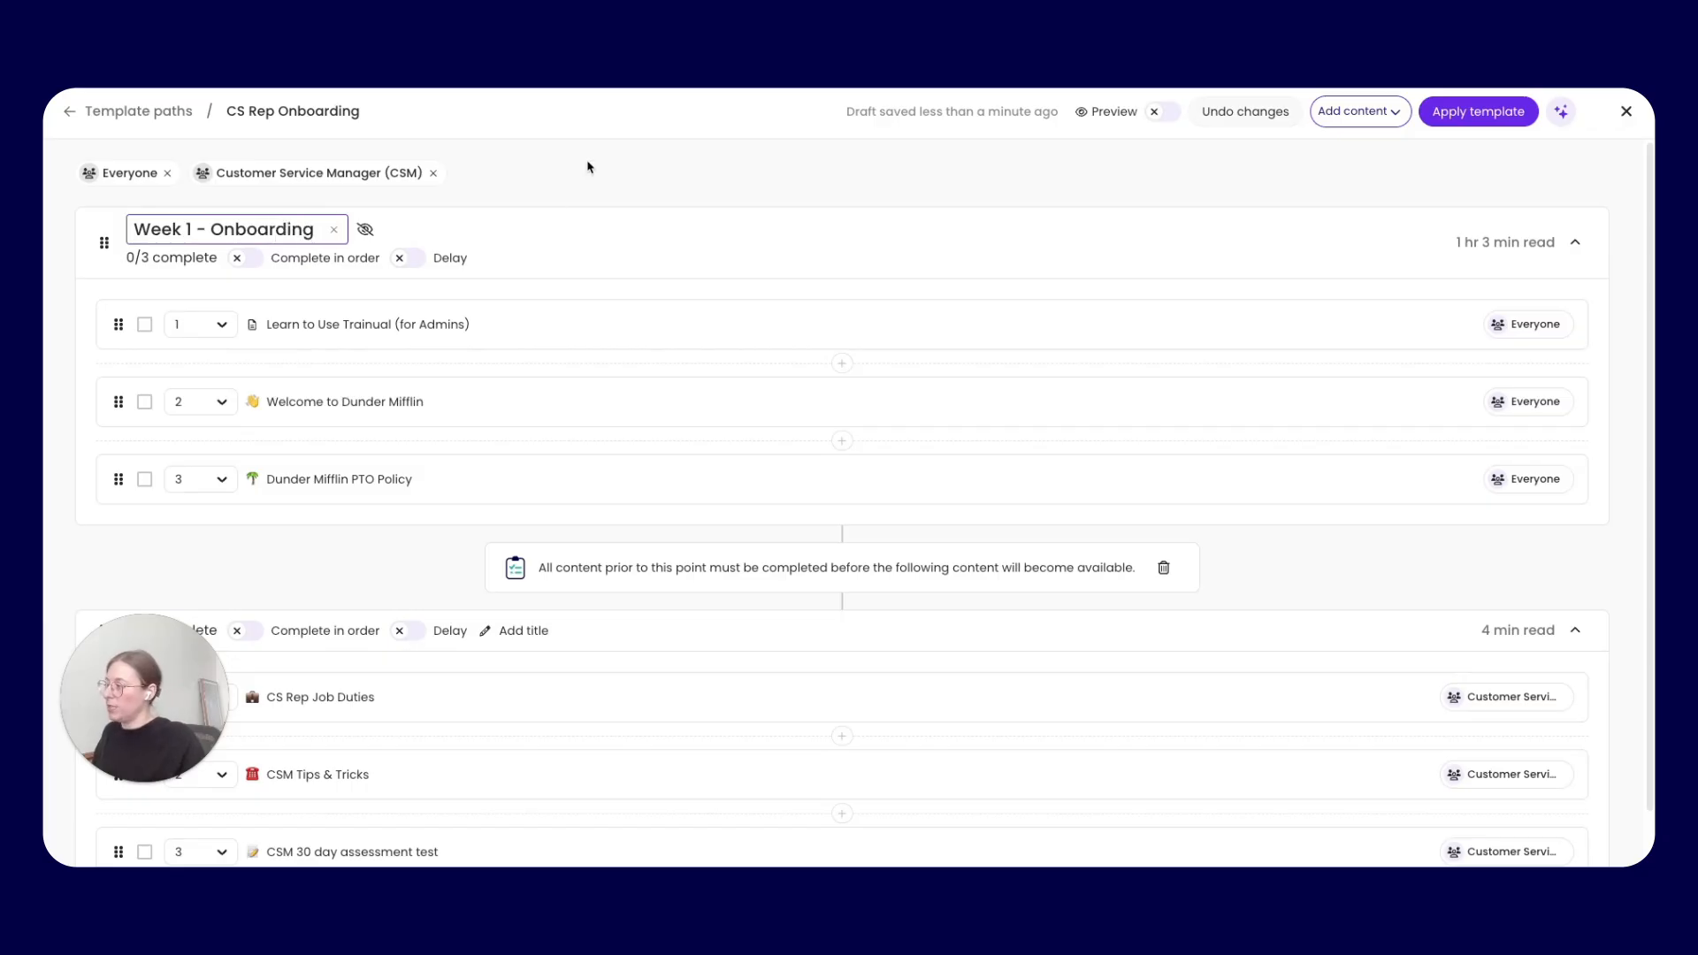
Make the Week 1 - Onboarding title visible and require that set's content to be completed in order
left_click(366, 232)
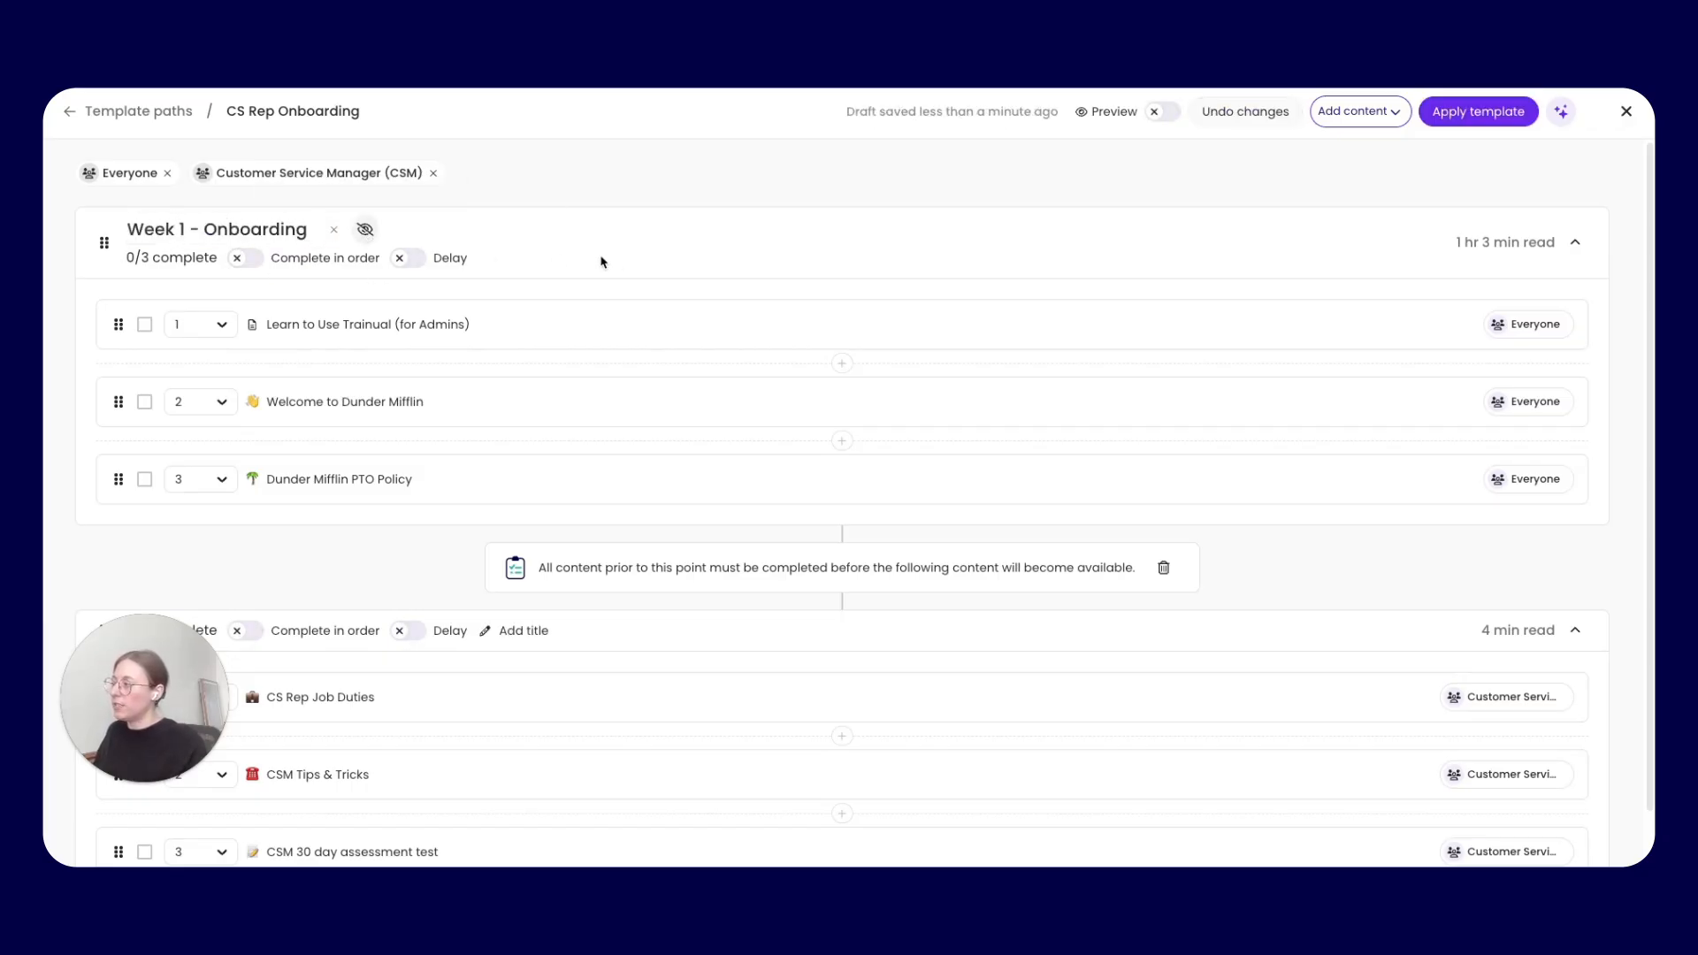
left_click(365, 230)
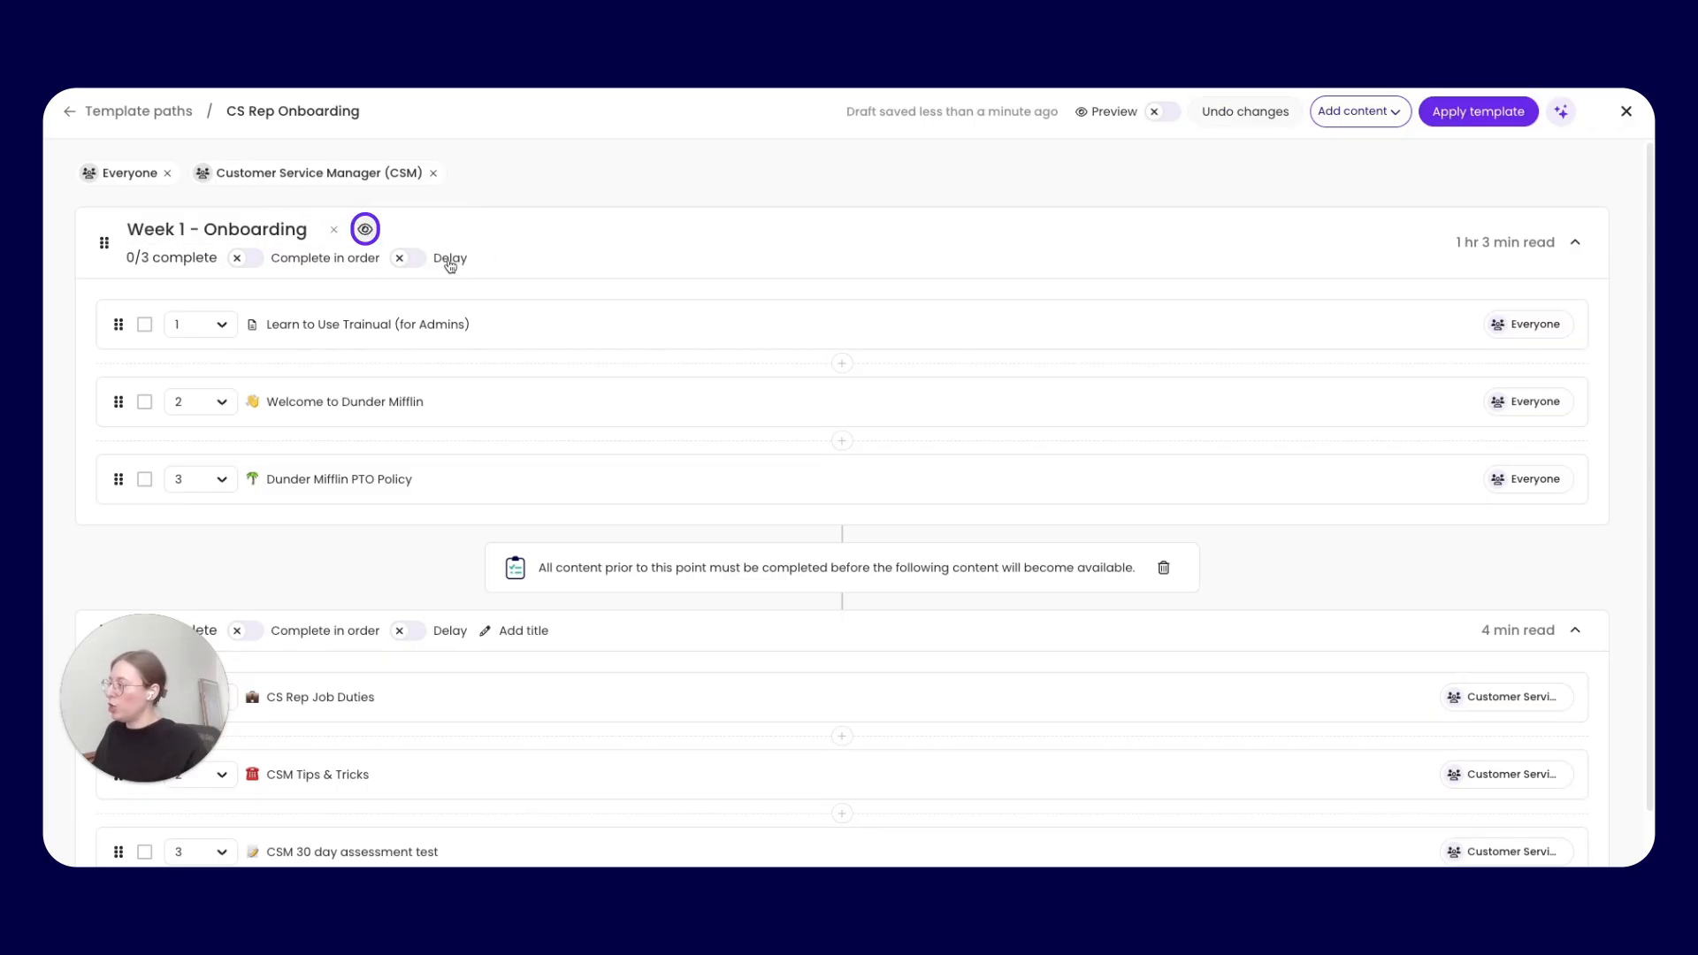
left_click(317, 257)
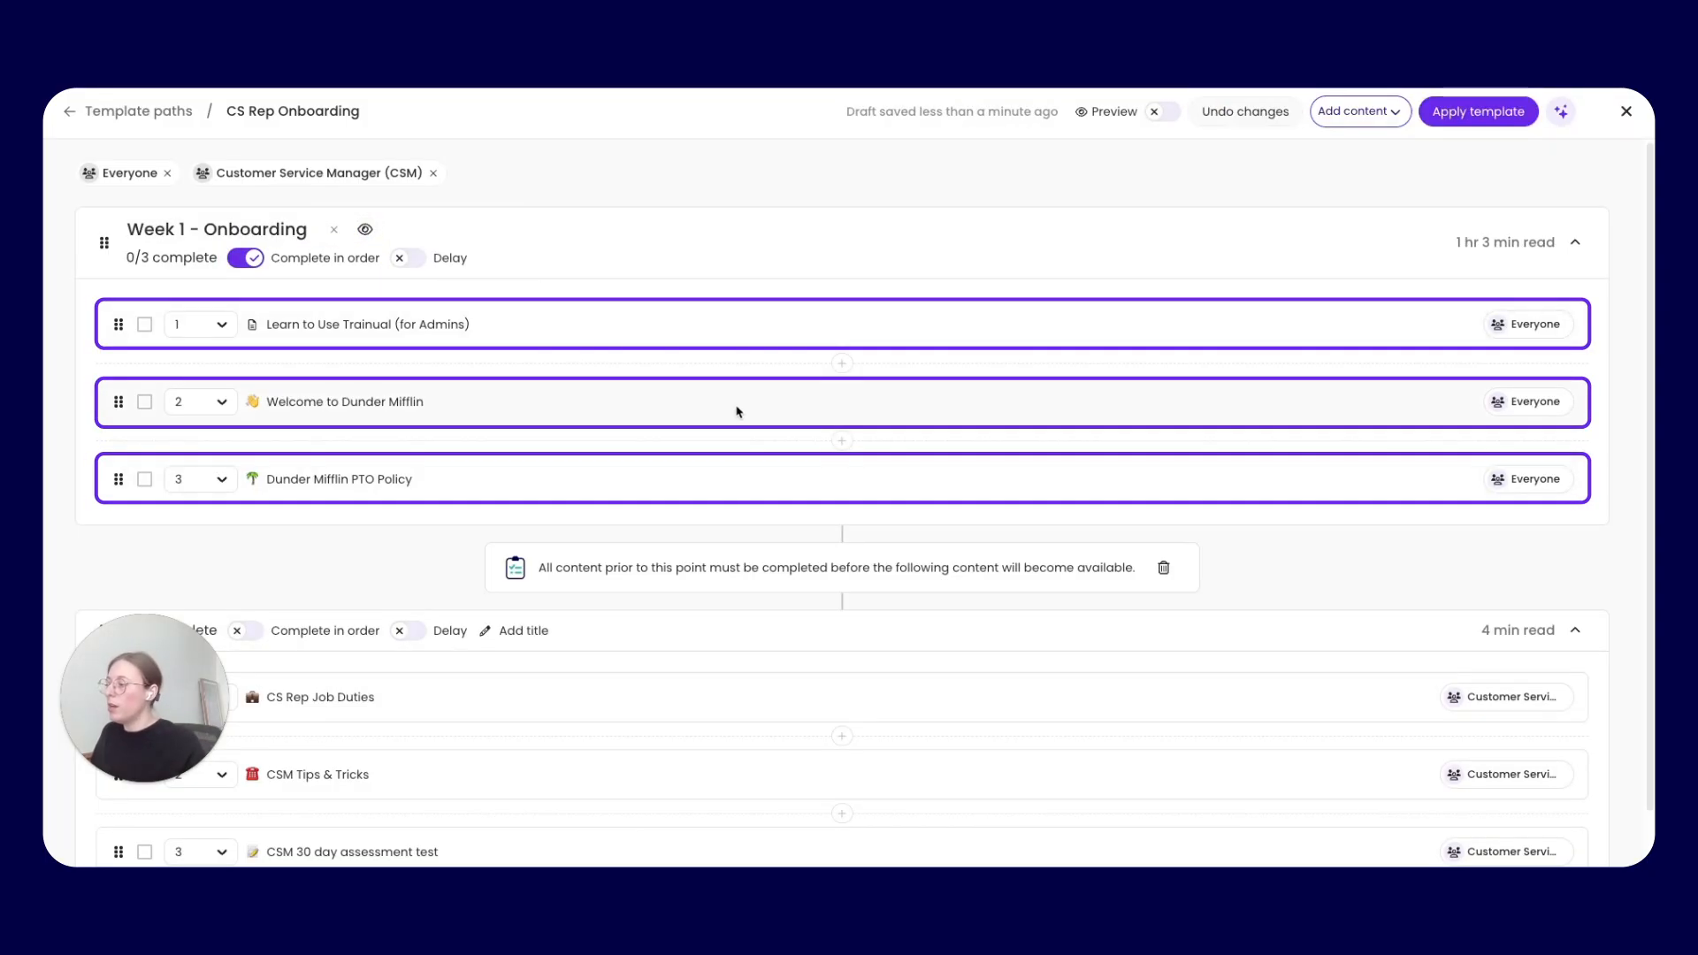
Title the second content set Week 2 - Role training
scroll(735, 412, "down", 1)
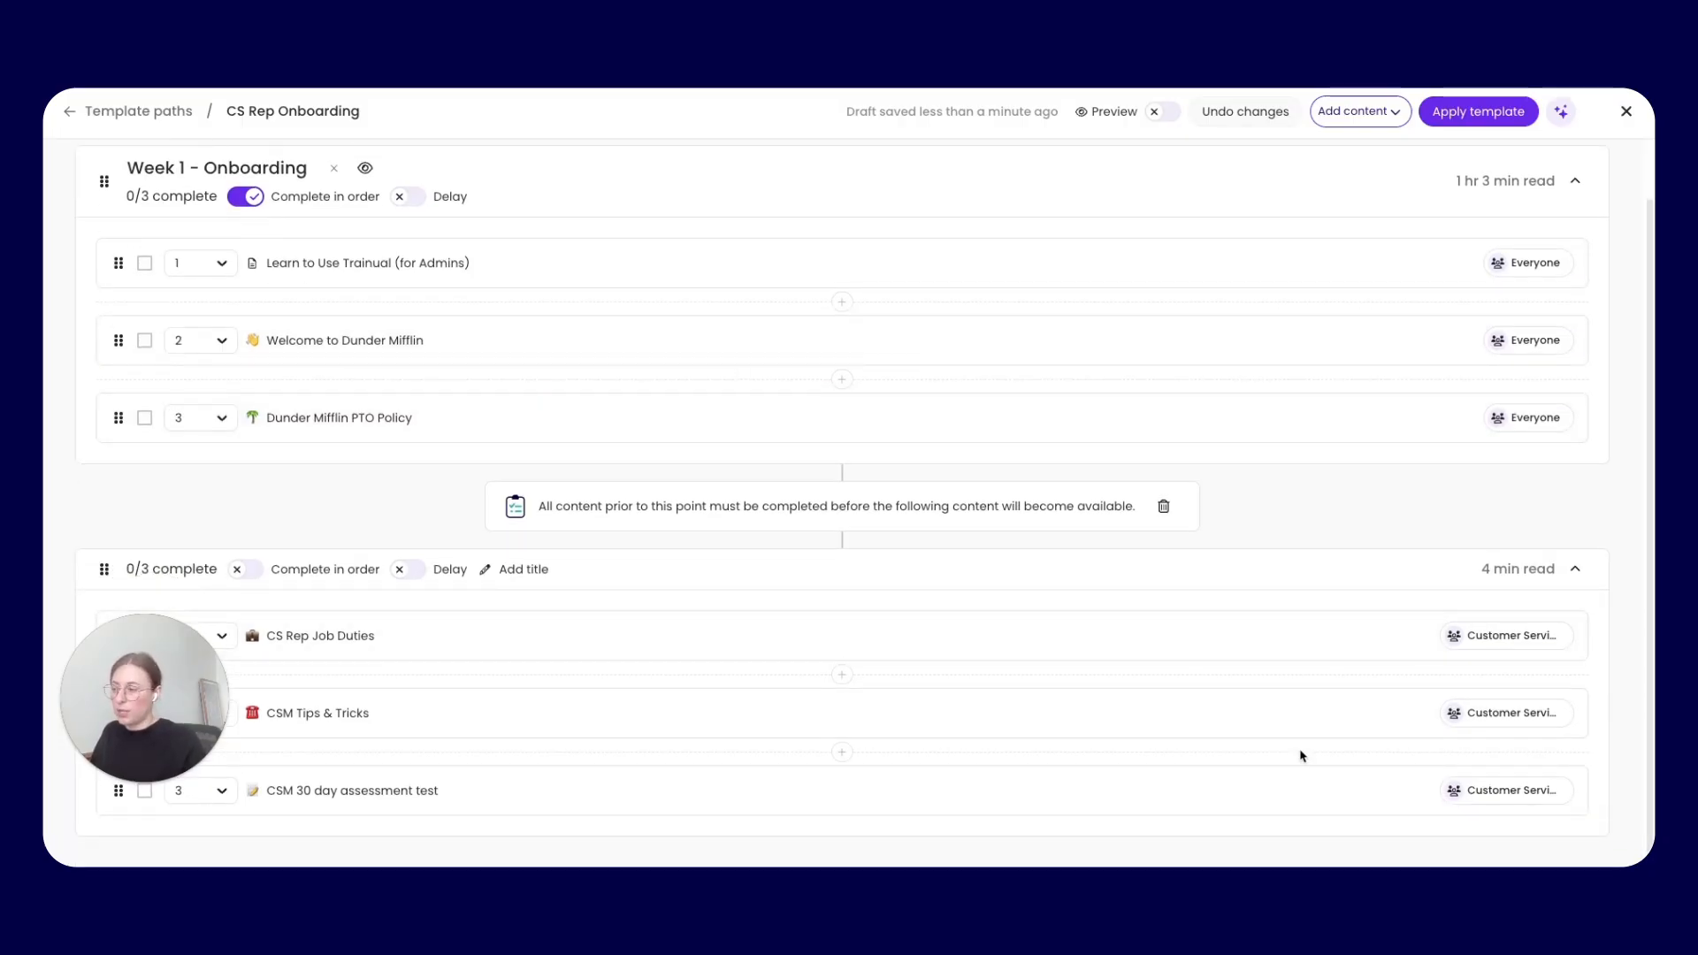
left_click(515, 569)
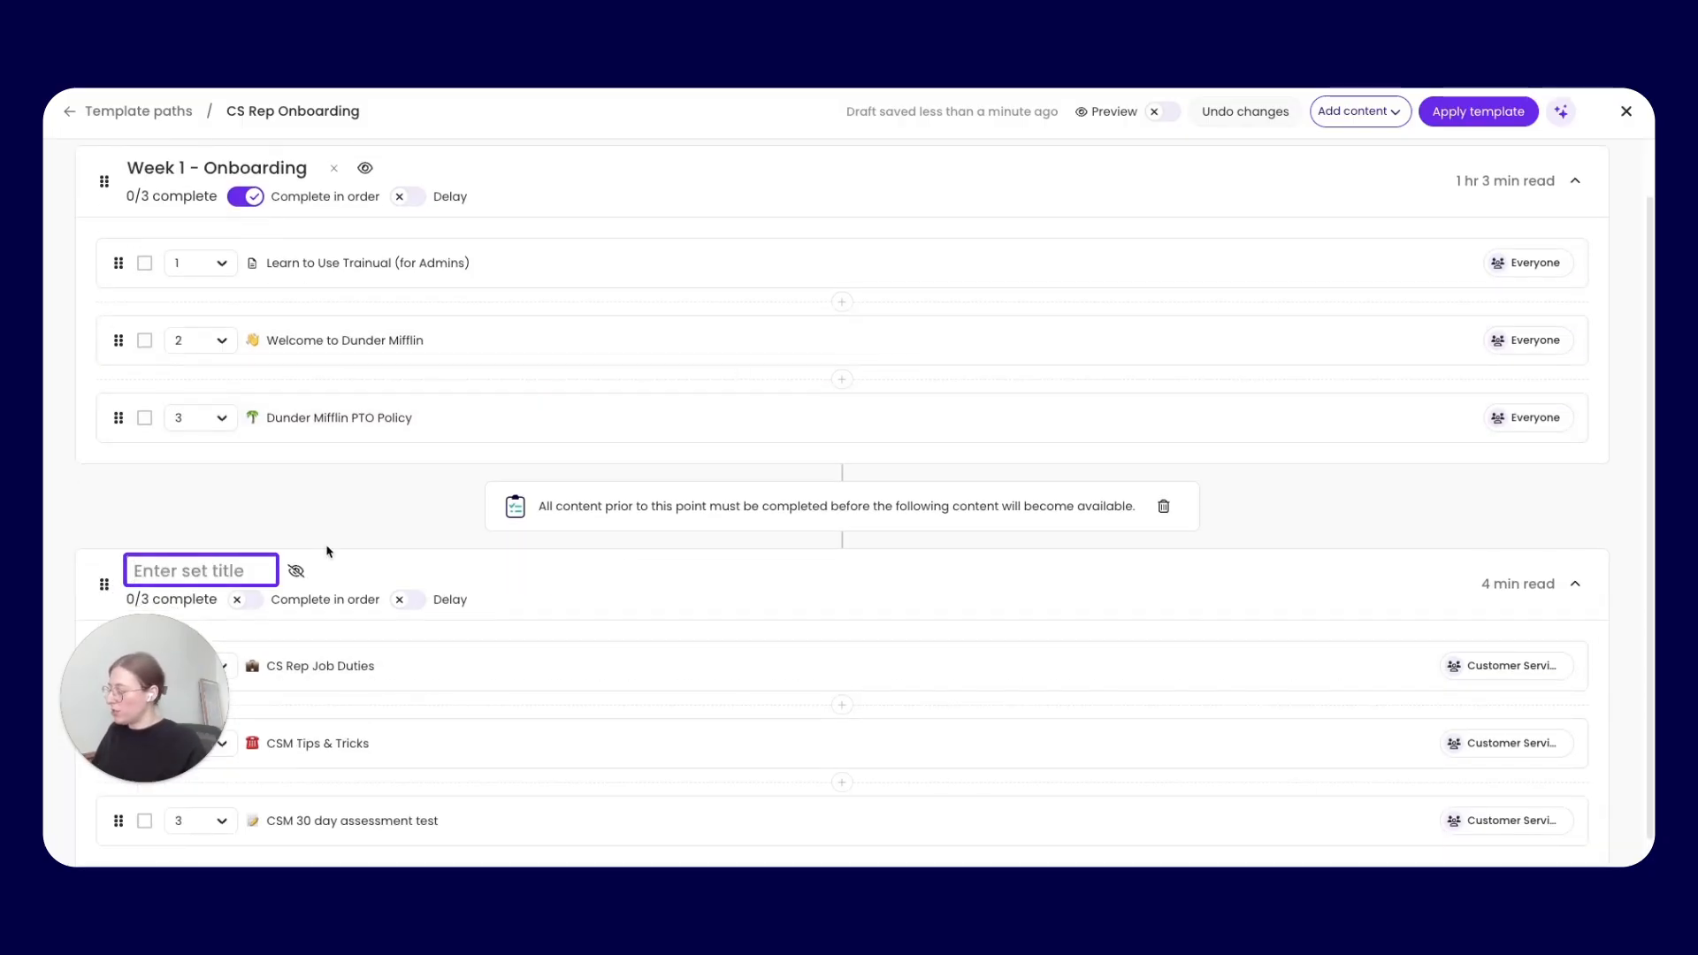
type("Week 2")
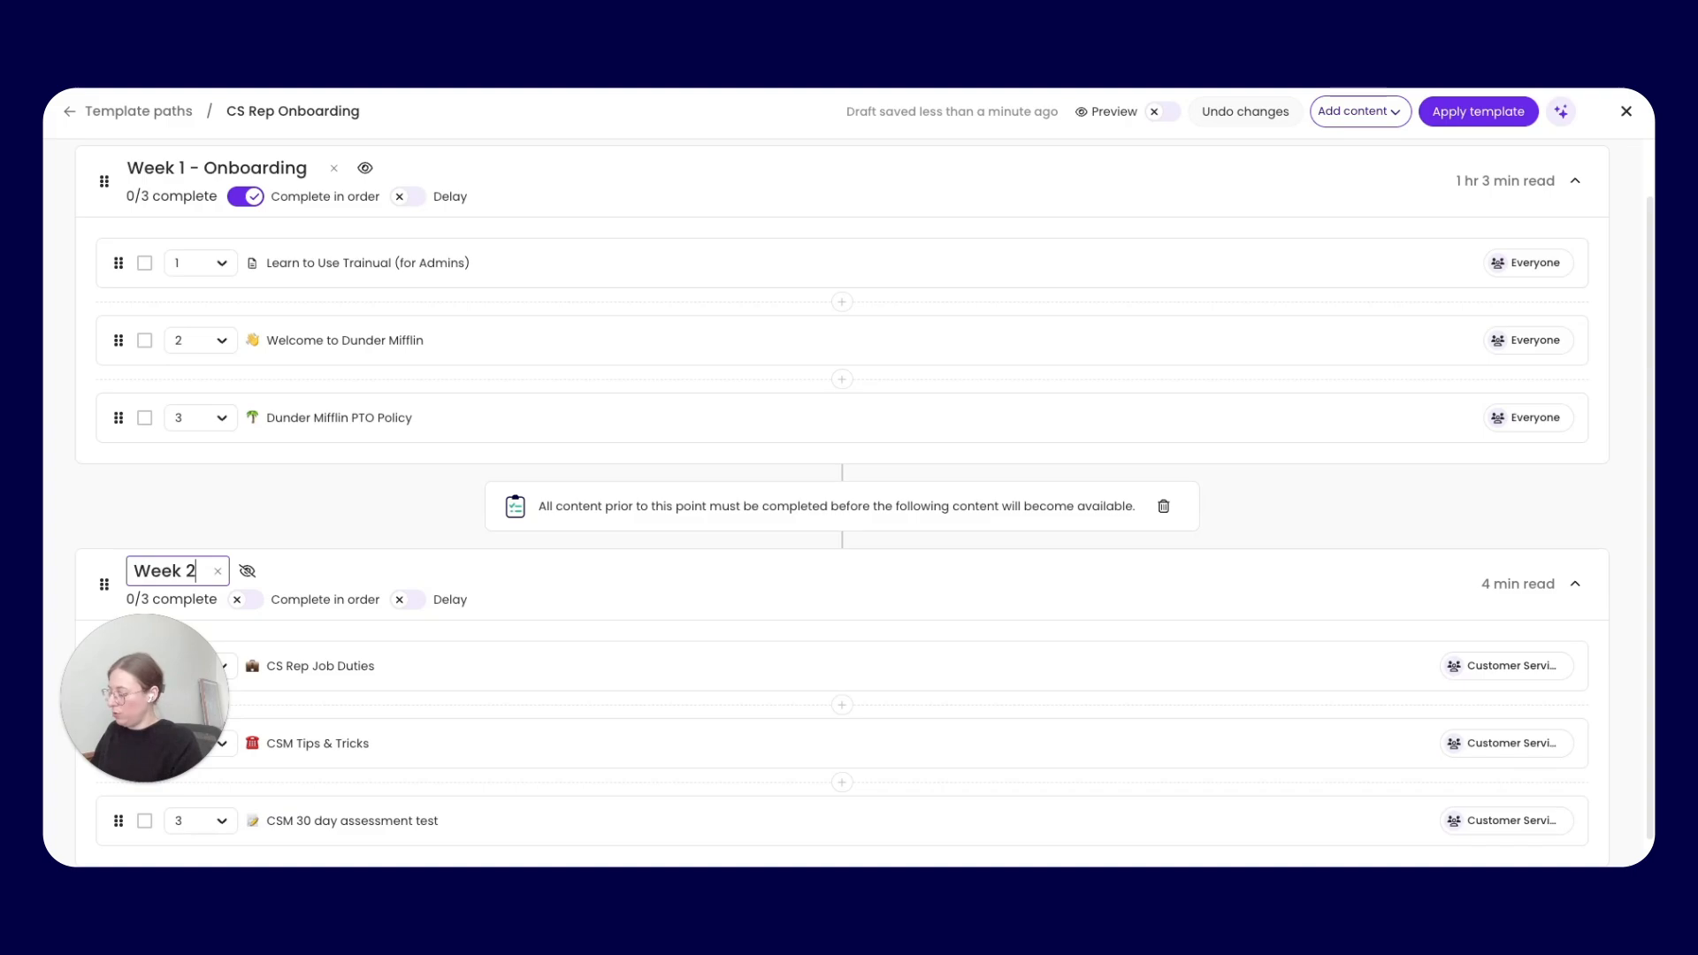
type(" - Role training")
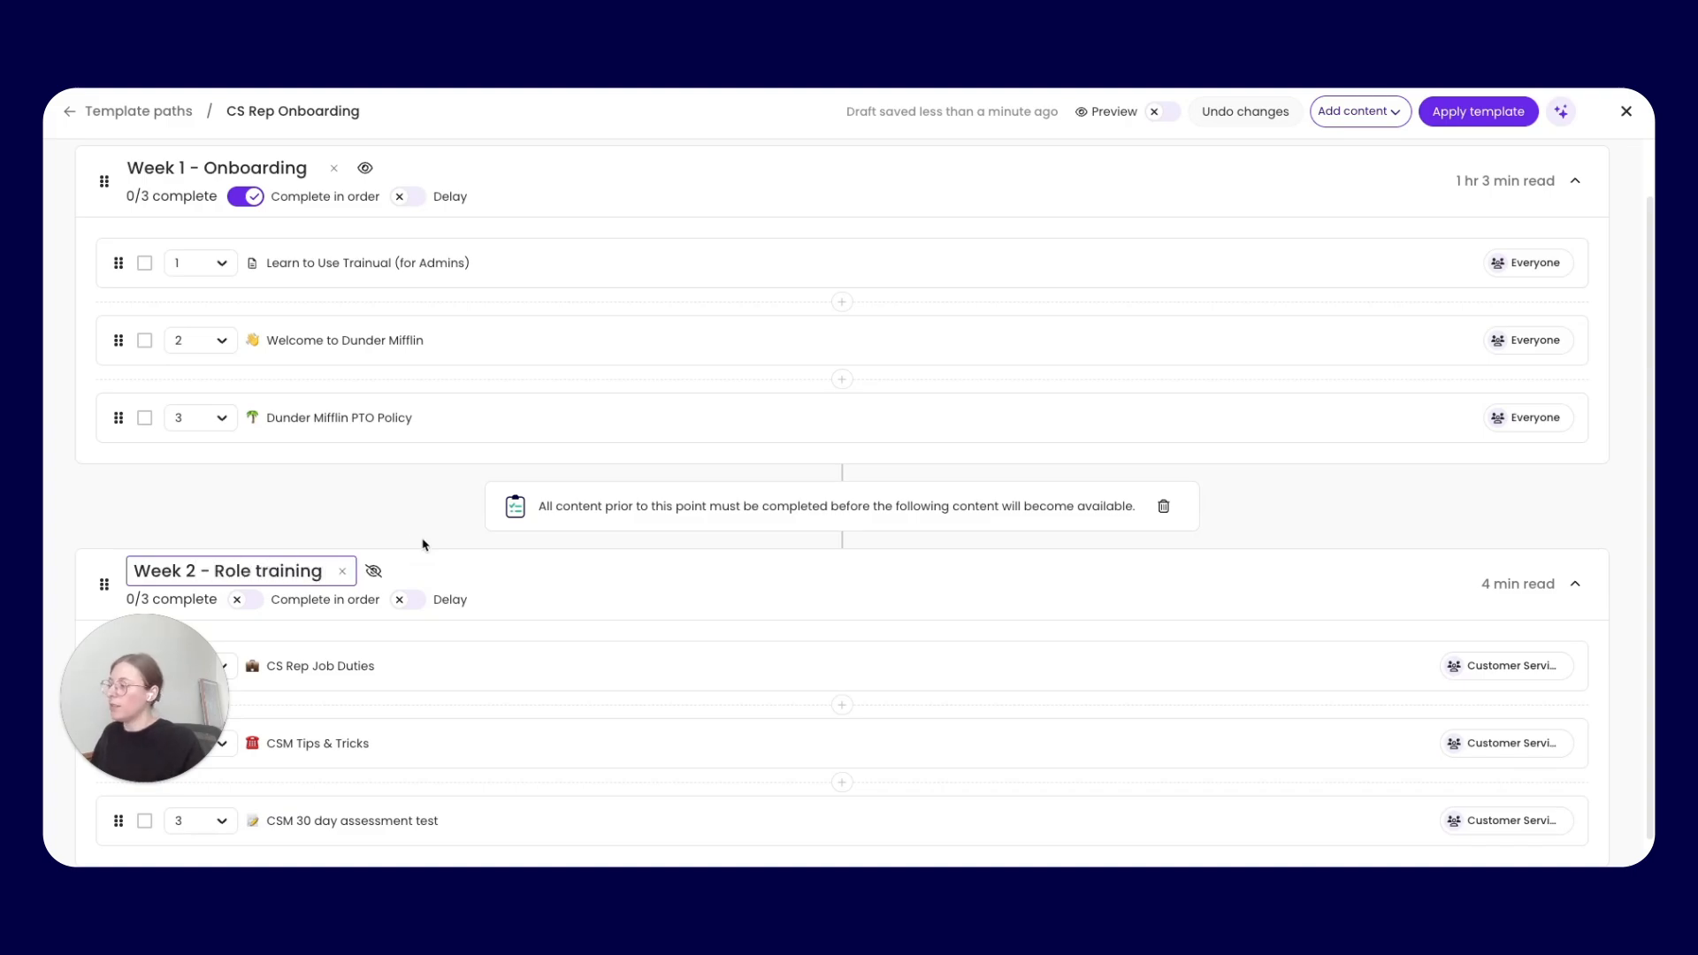
left_click(373, 571)
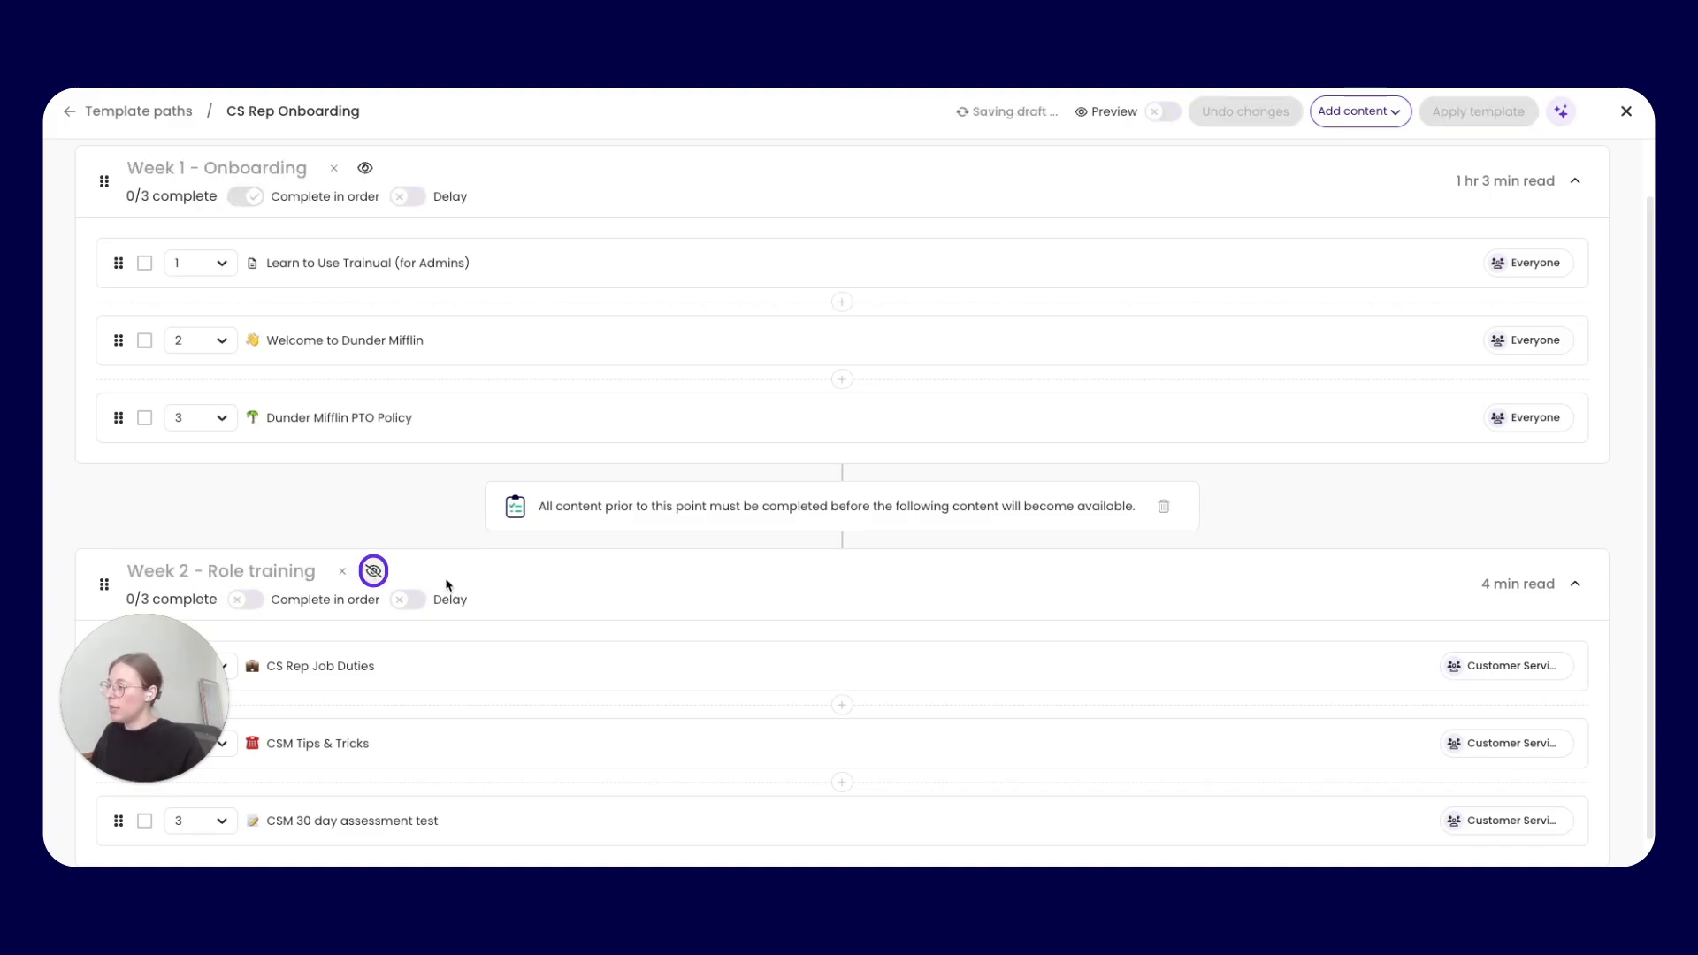
Delay the Week 2 - Role training set by 2 days before its content becomes available
scroll(504, 553, "down", 1)
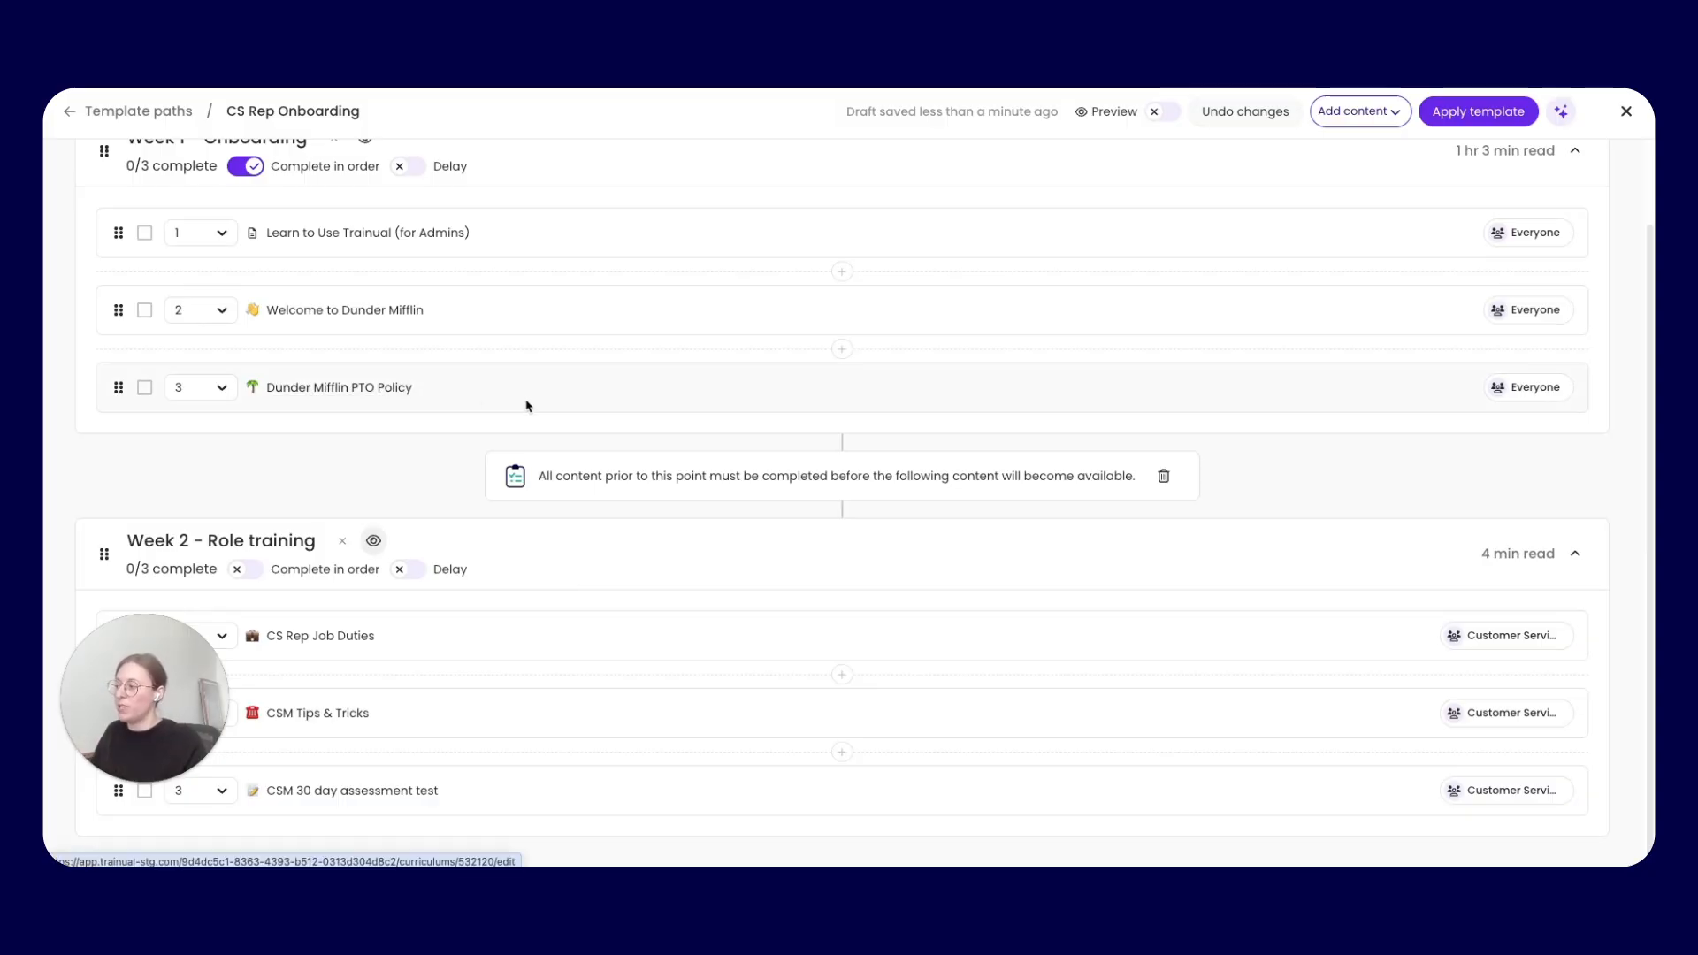
left_click(408, 570)
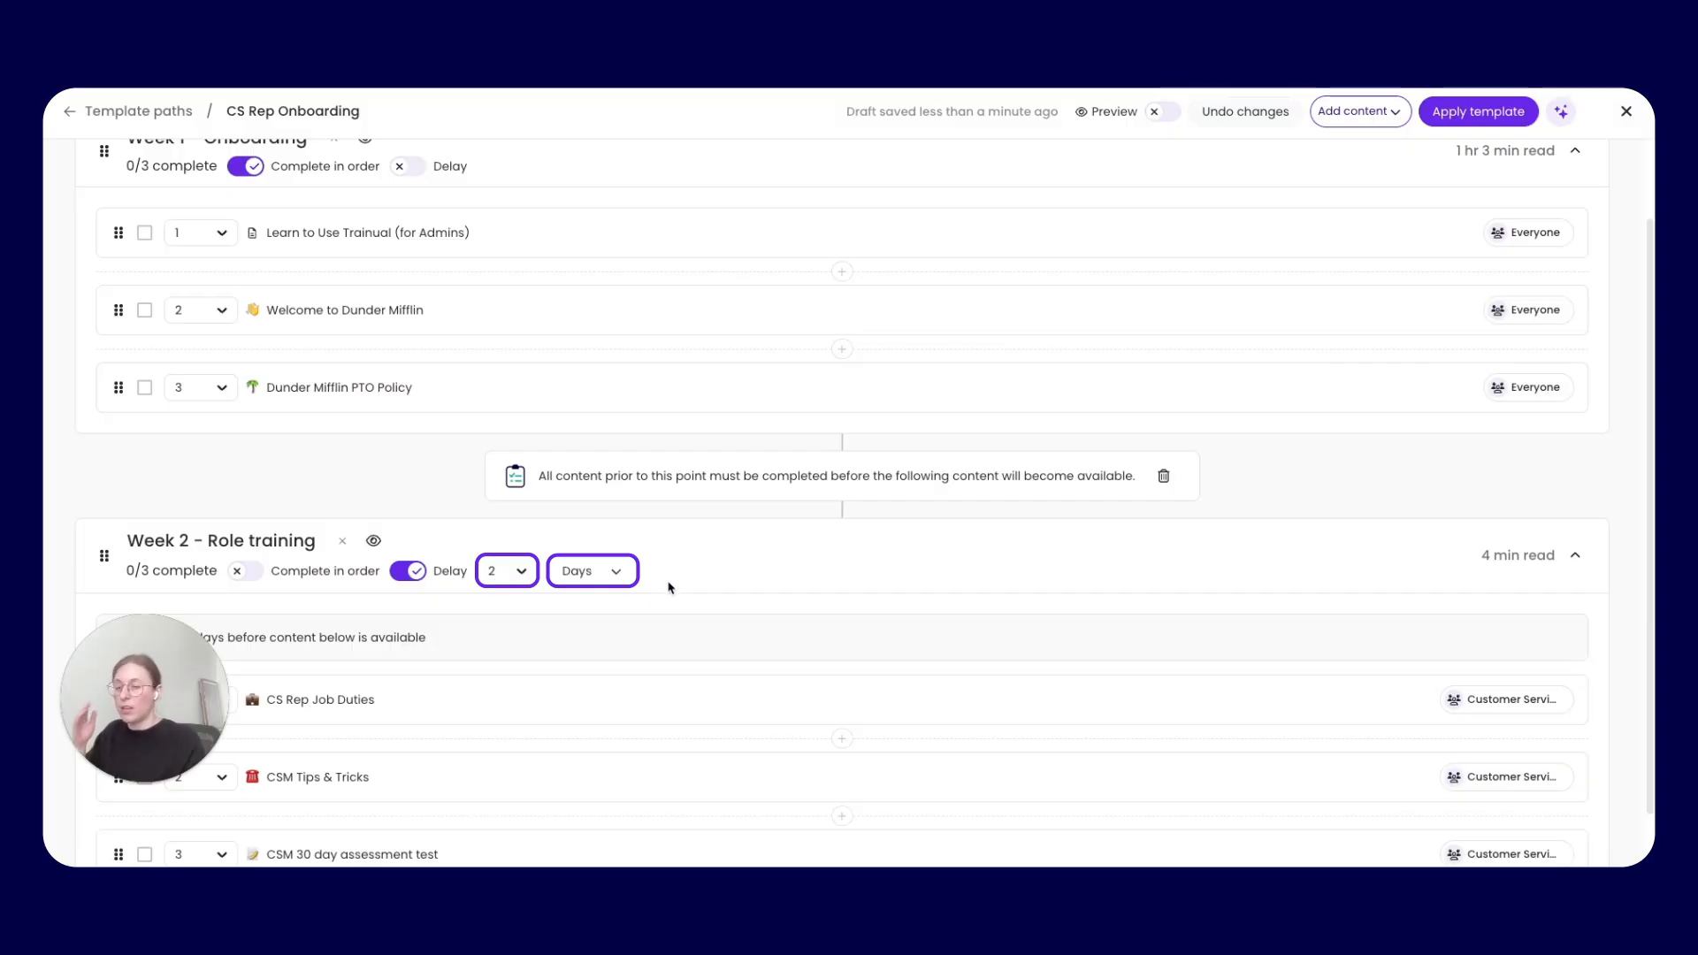
scroll(672, 587, "down", 1)
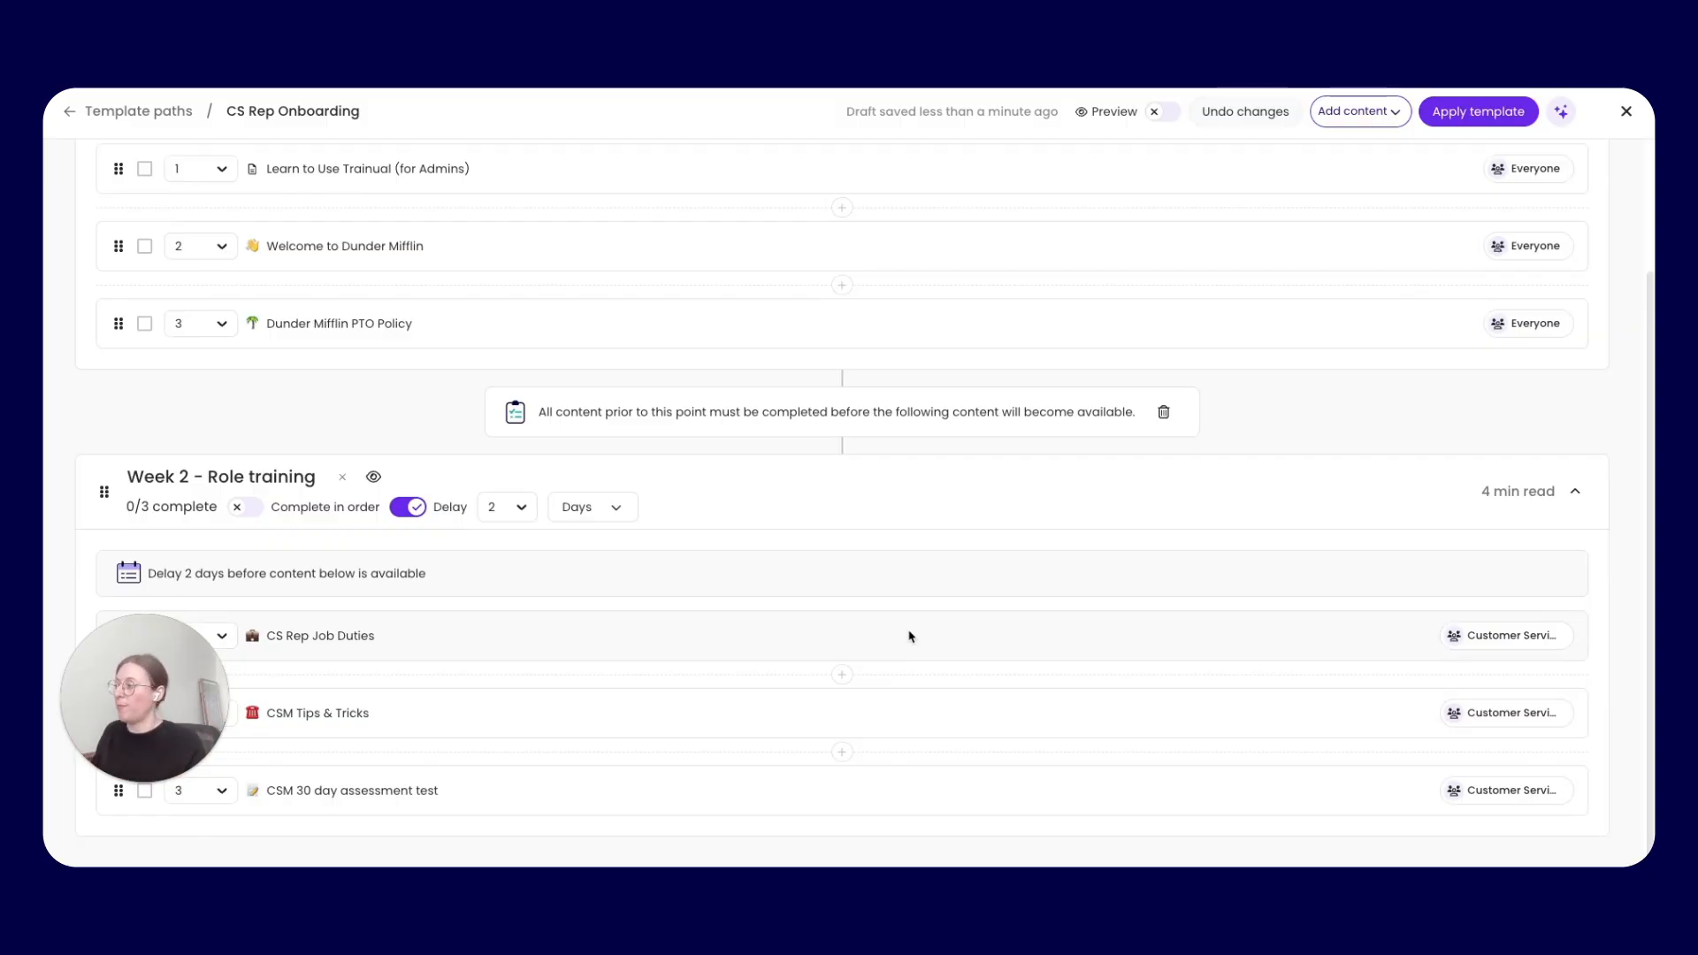
Move Welcome to Dunder Mifflin to first place in the Week 1 - Onboarding set
scroll(695, 483, "up", 3)
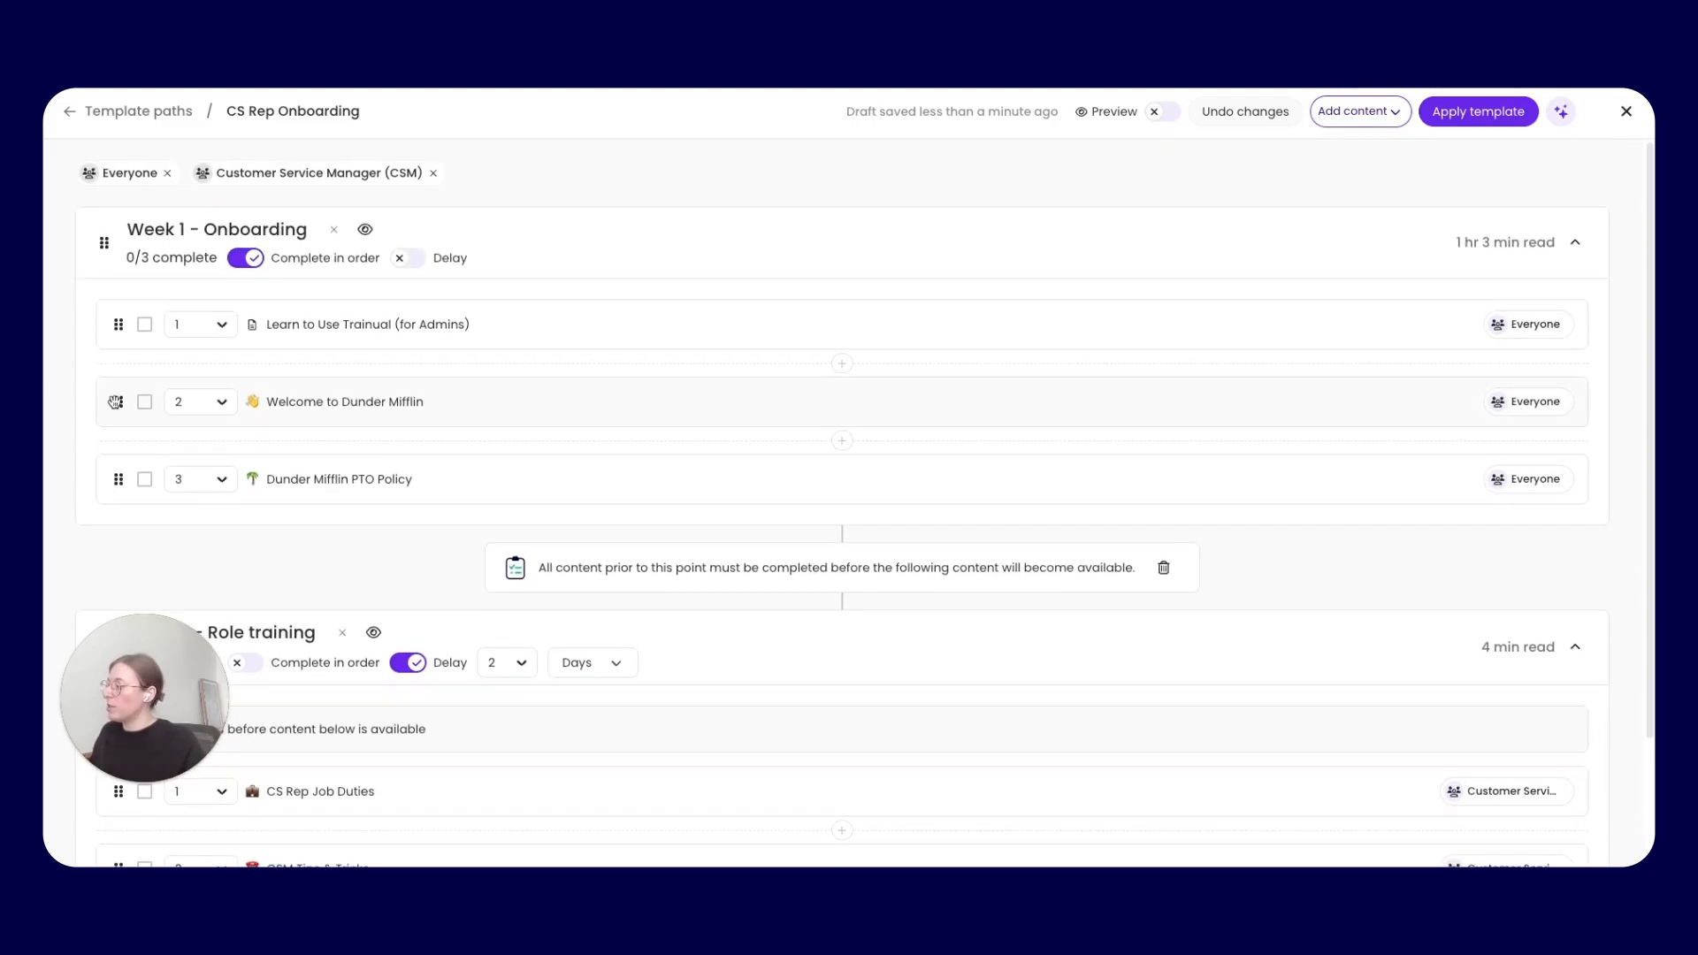
left_click_drag(115, 403, 124, 325)
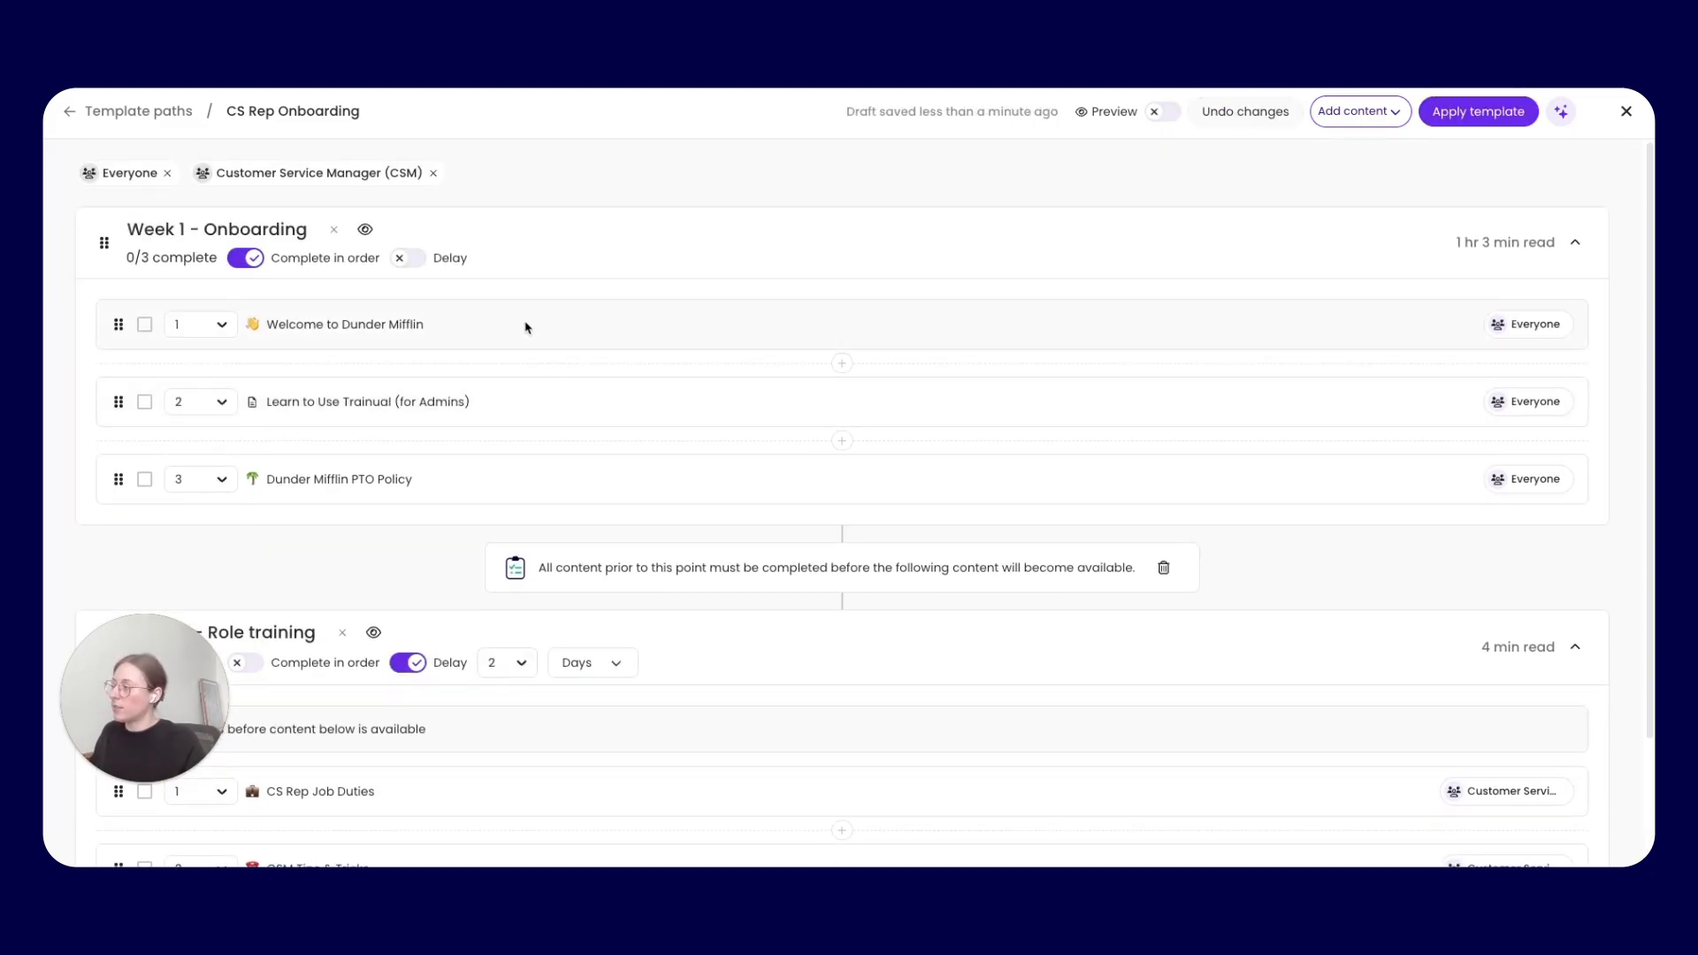
Try to reorder the whole Week 2 - Role training set within the path
scroll(443, 402, "down", 3)
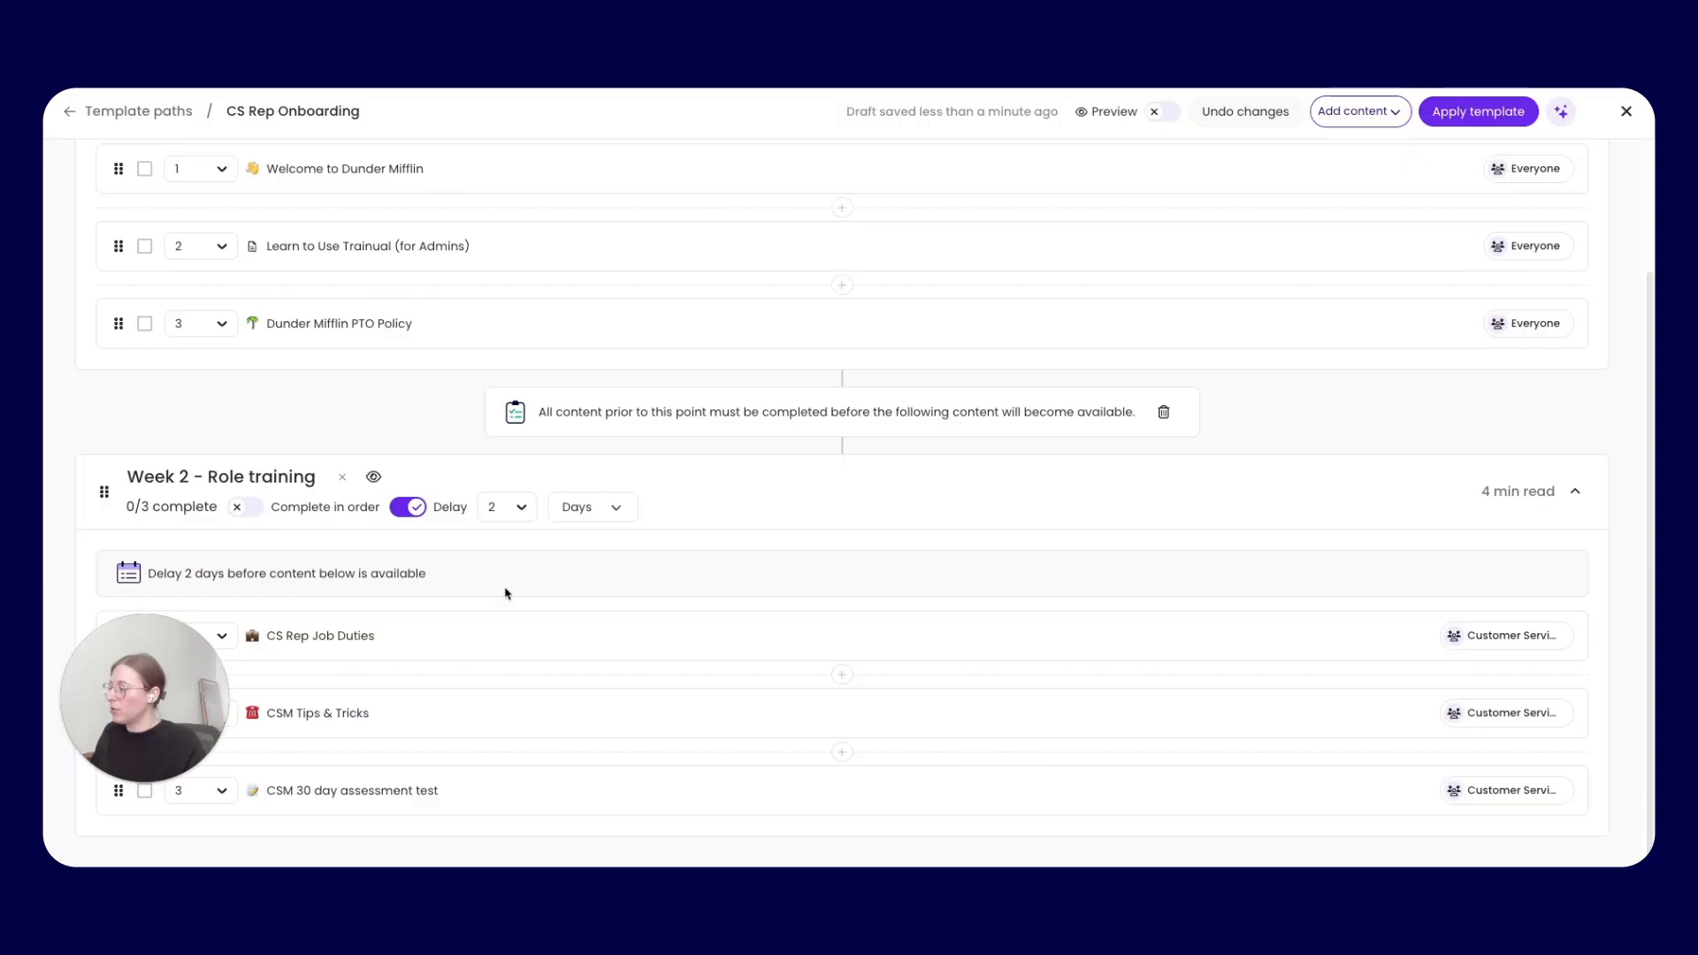
left_click_drag(104, 492, 116, 741)
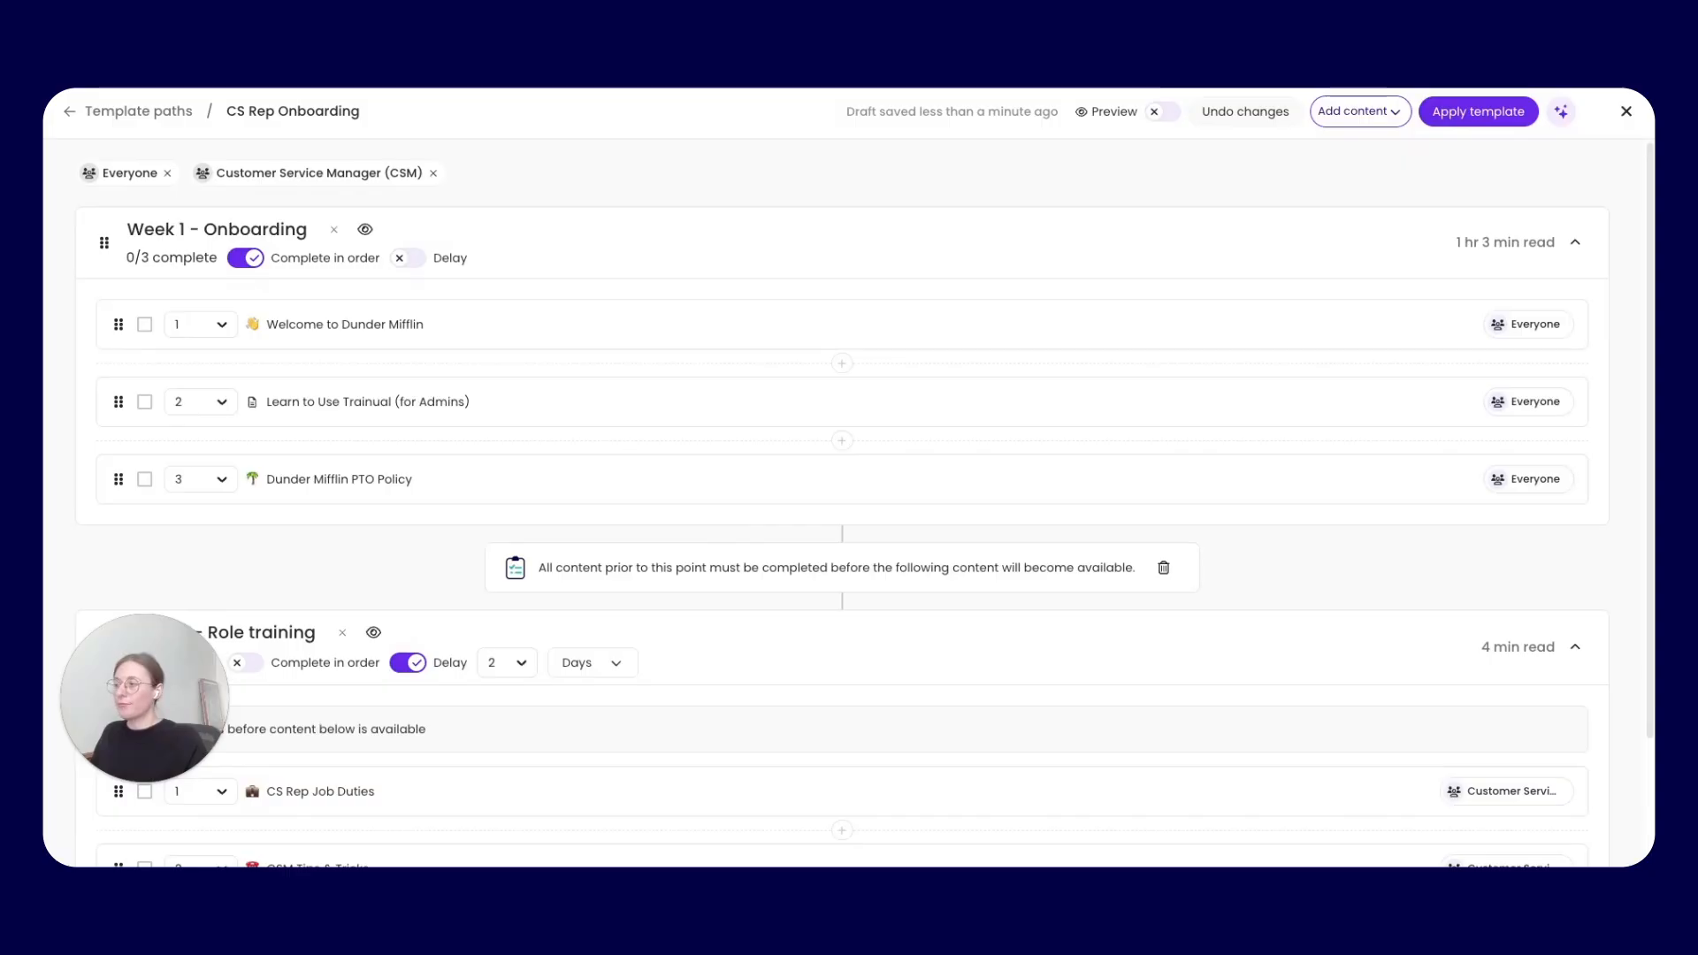
scroll(996, 443, "down", 2)
scroll(997, 443, "up", 2)
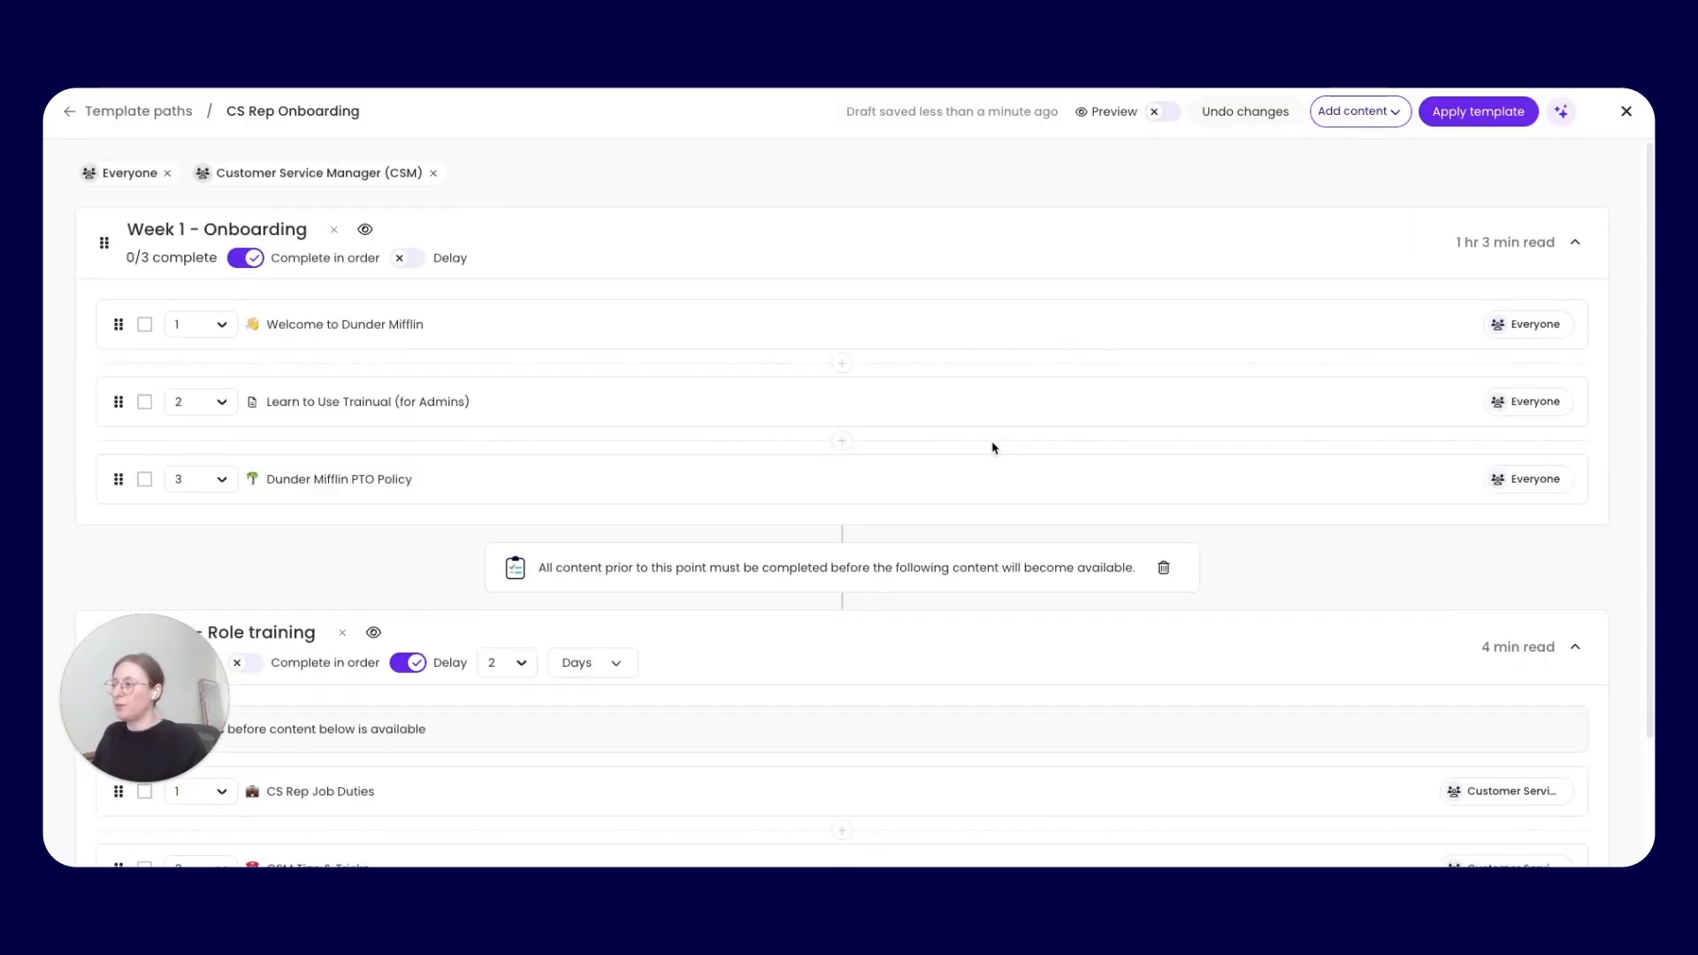
Preview the template path as a trainee's Home training view, and return to editing it
left_click(1152, 118)
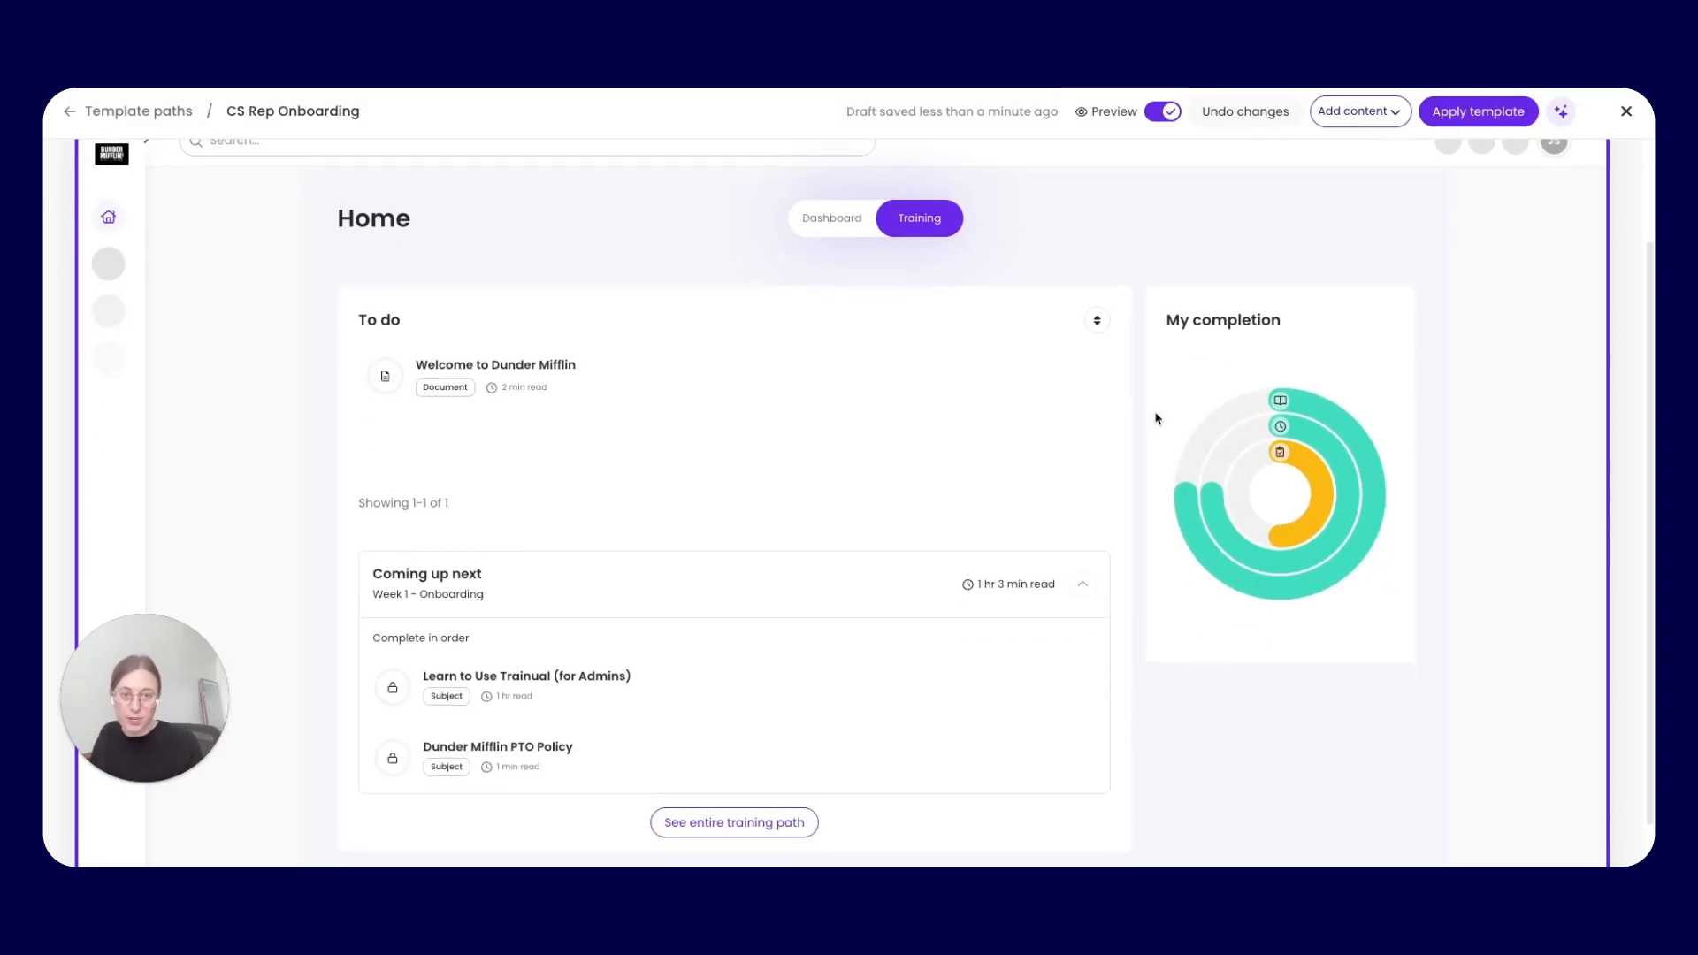
left_click(1163, 111)
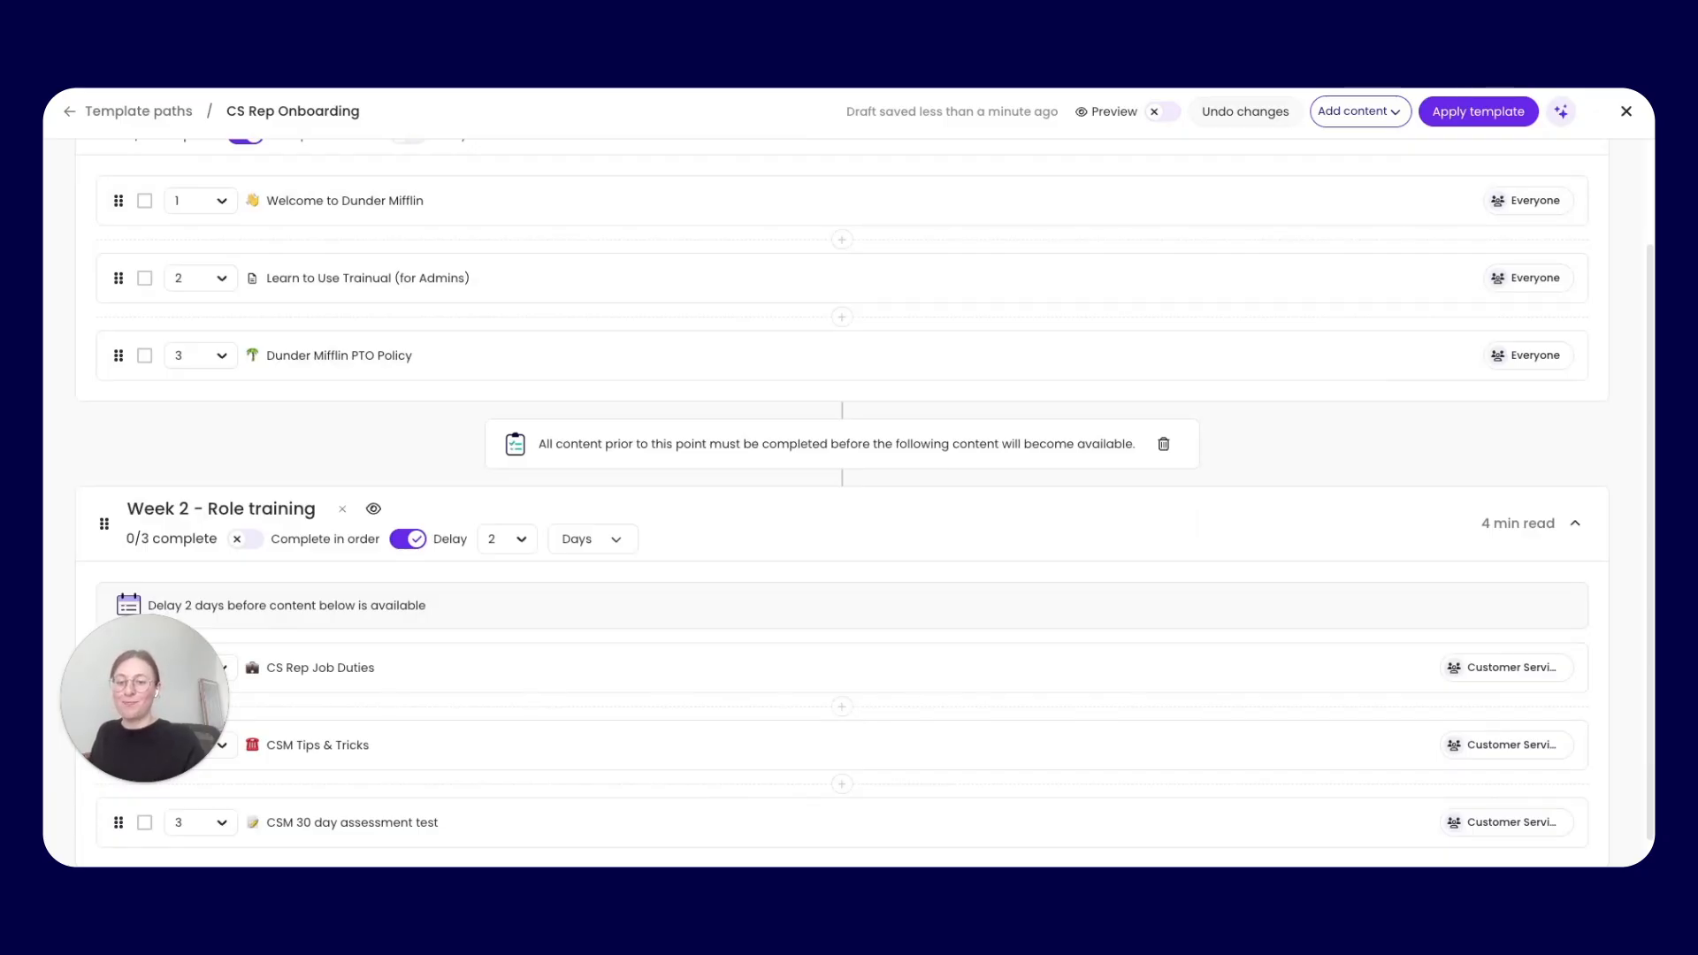
Apply the CS Rep Onboarding template path to two employees found by name
left_click(1460, 124)
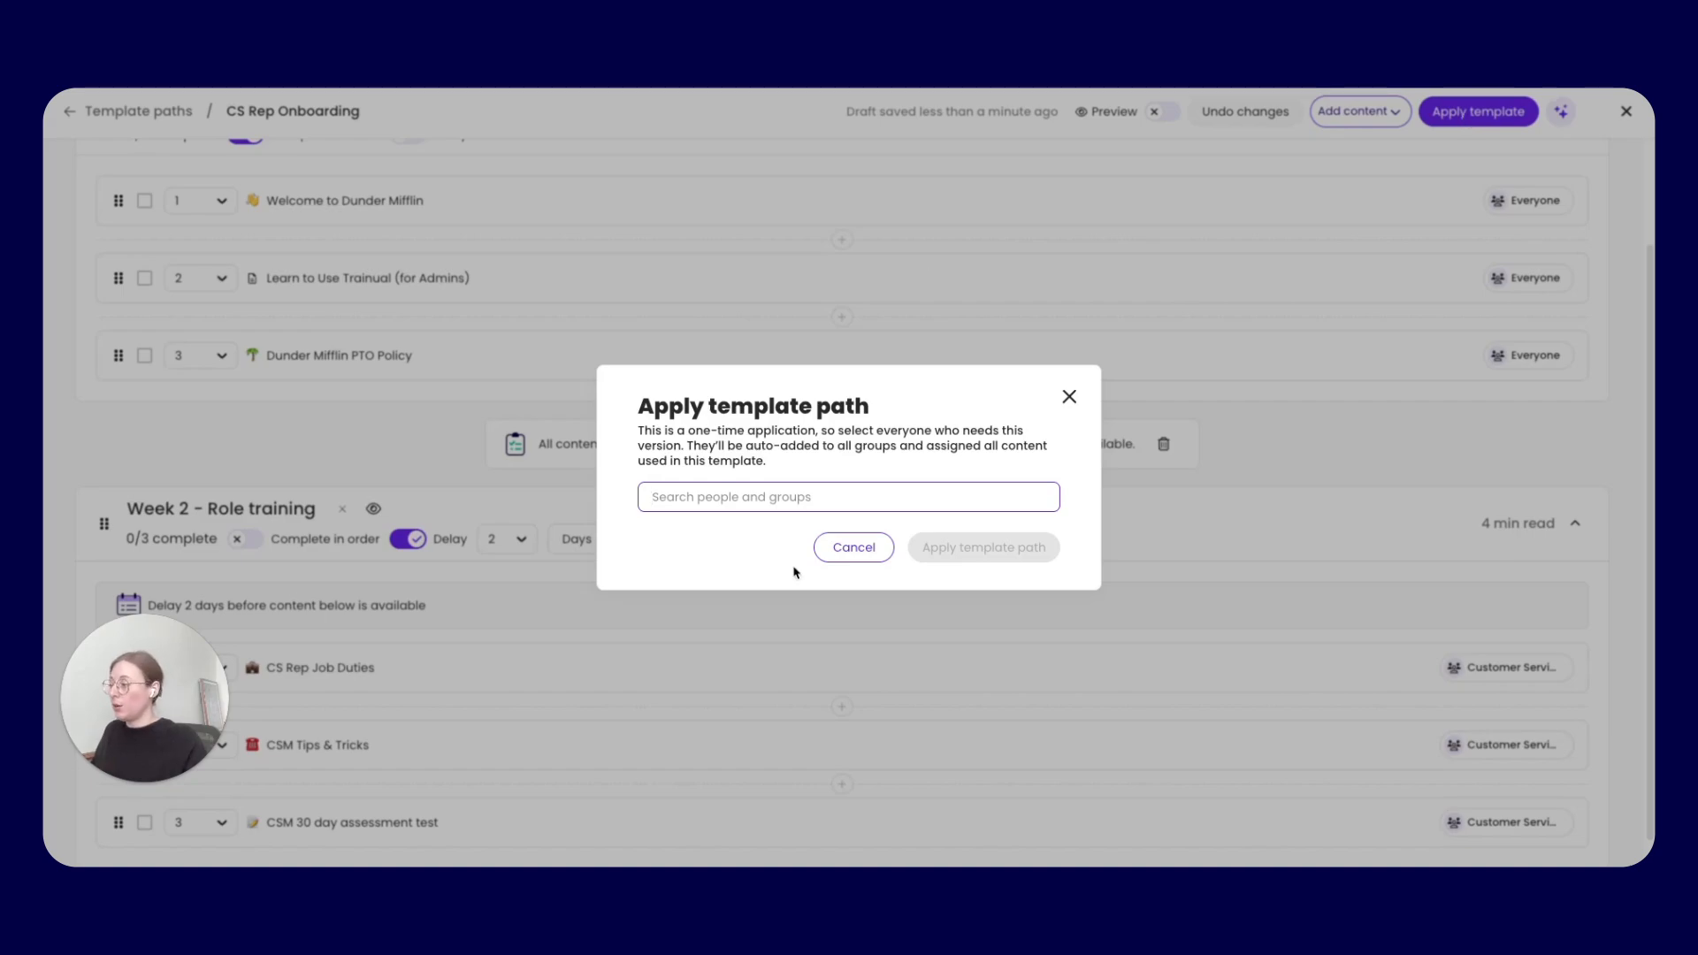
left_click(797, 497)
type("jerry")
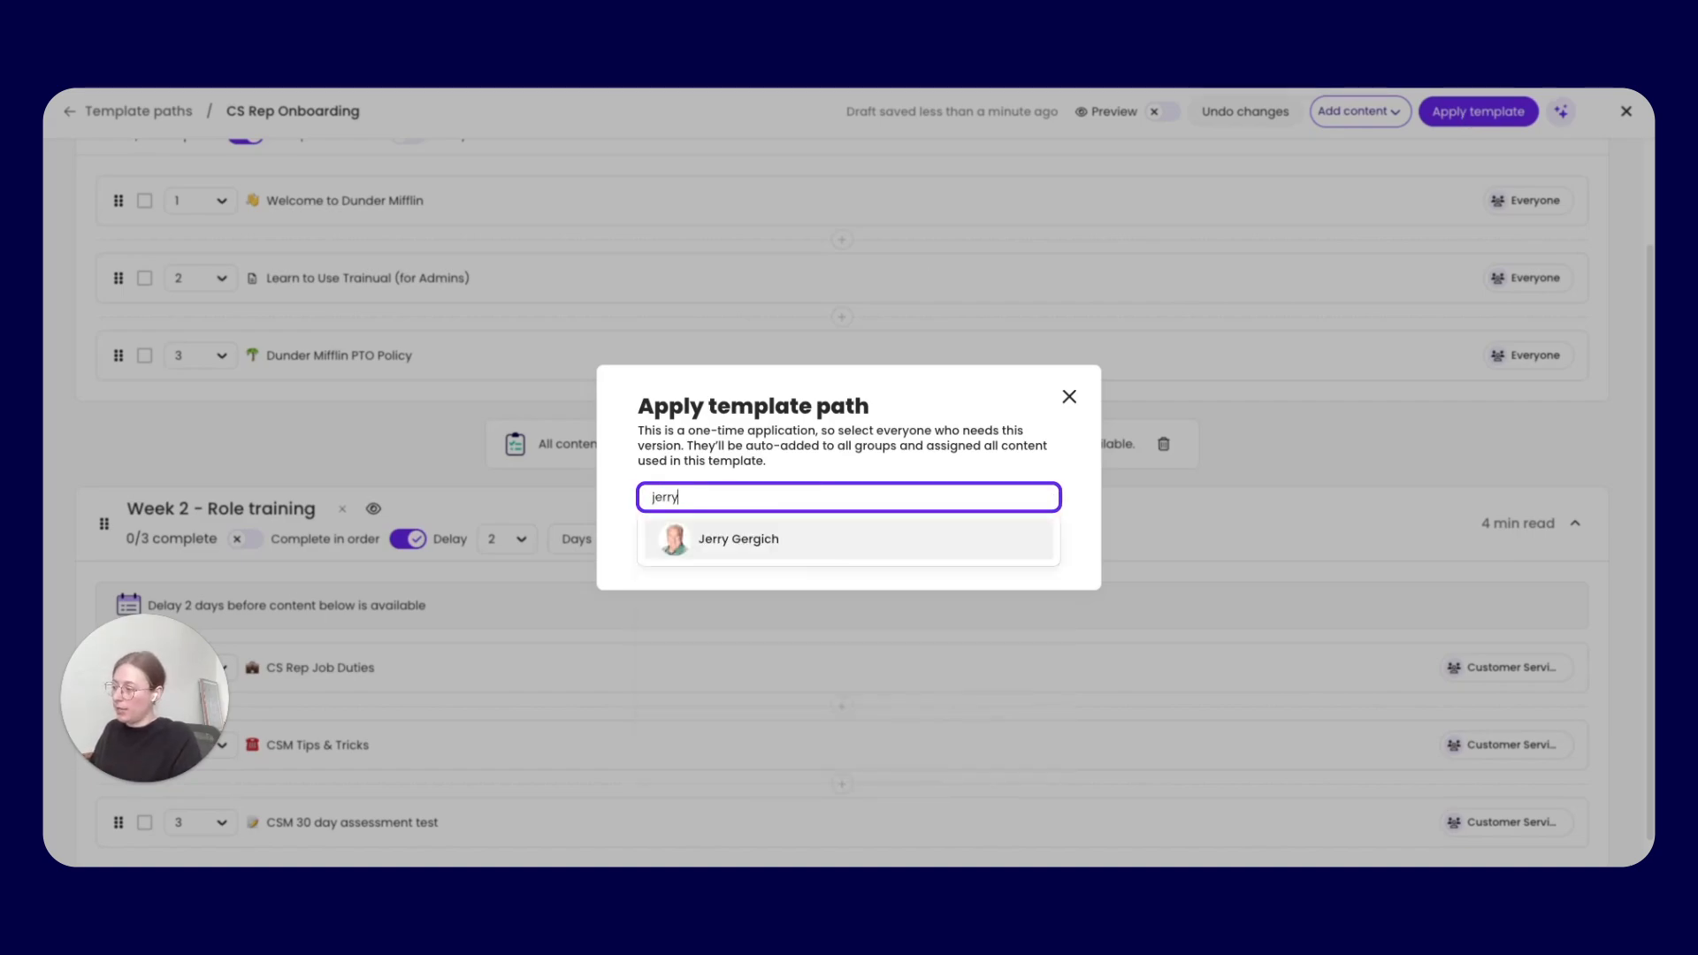
key("Return")
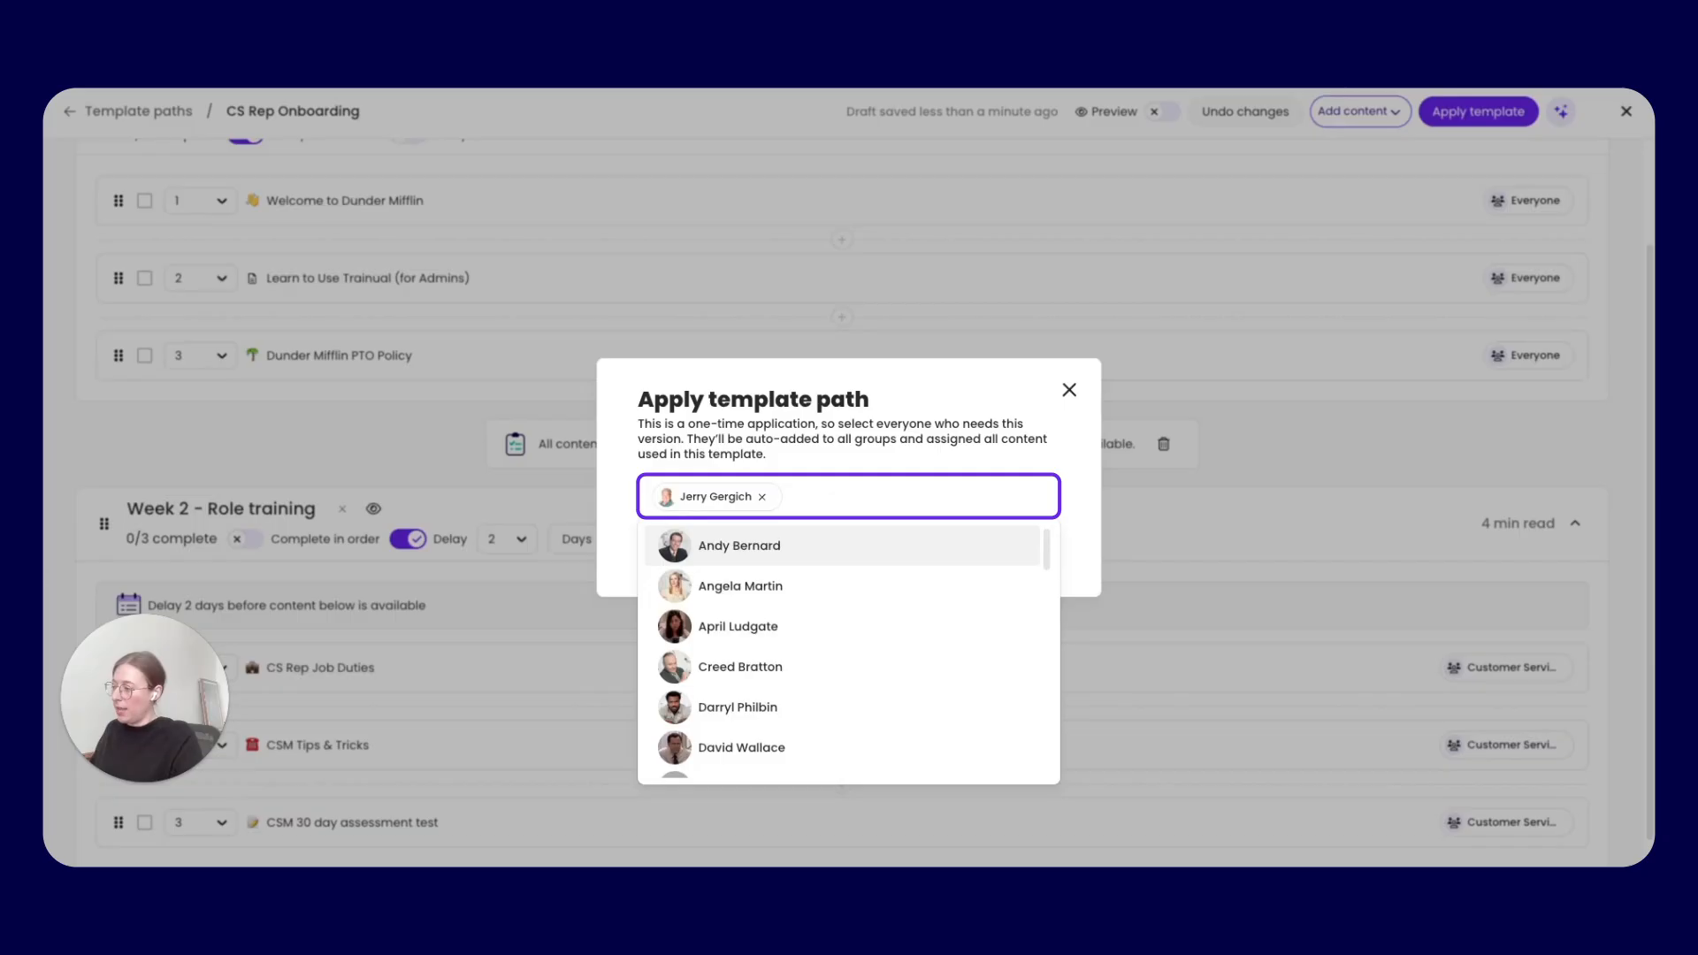
type("april")
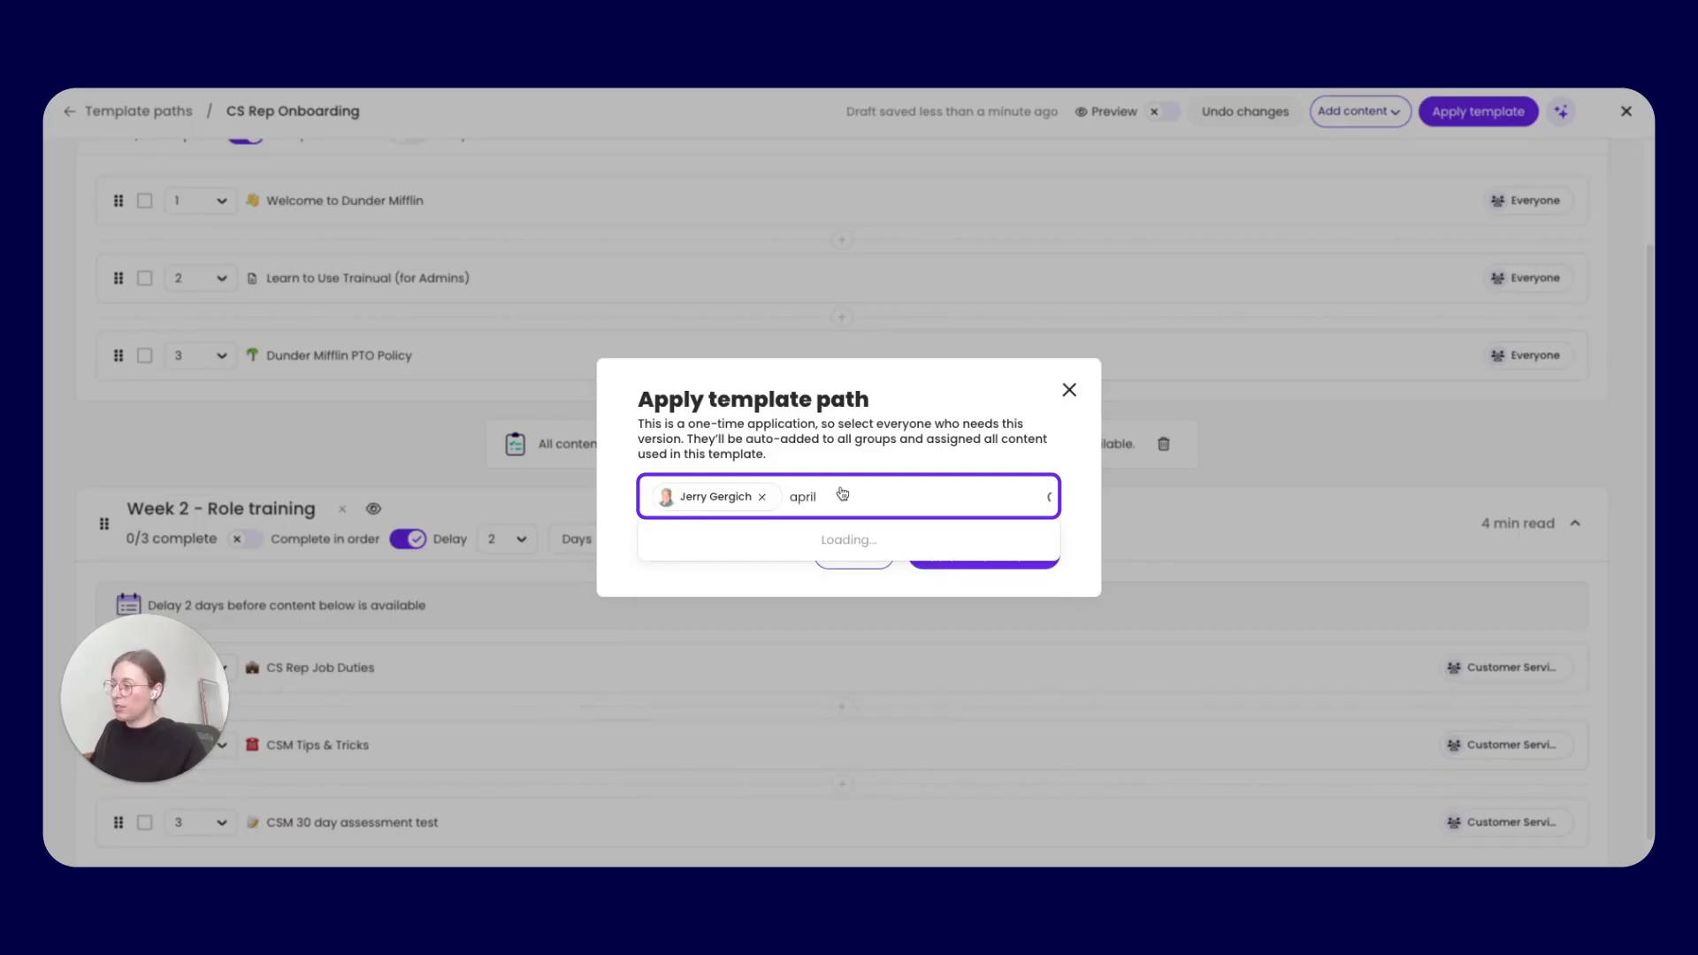
left_click(756, 557)
left_click(1086, 528)
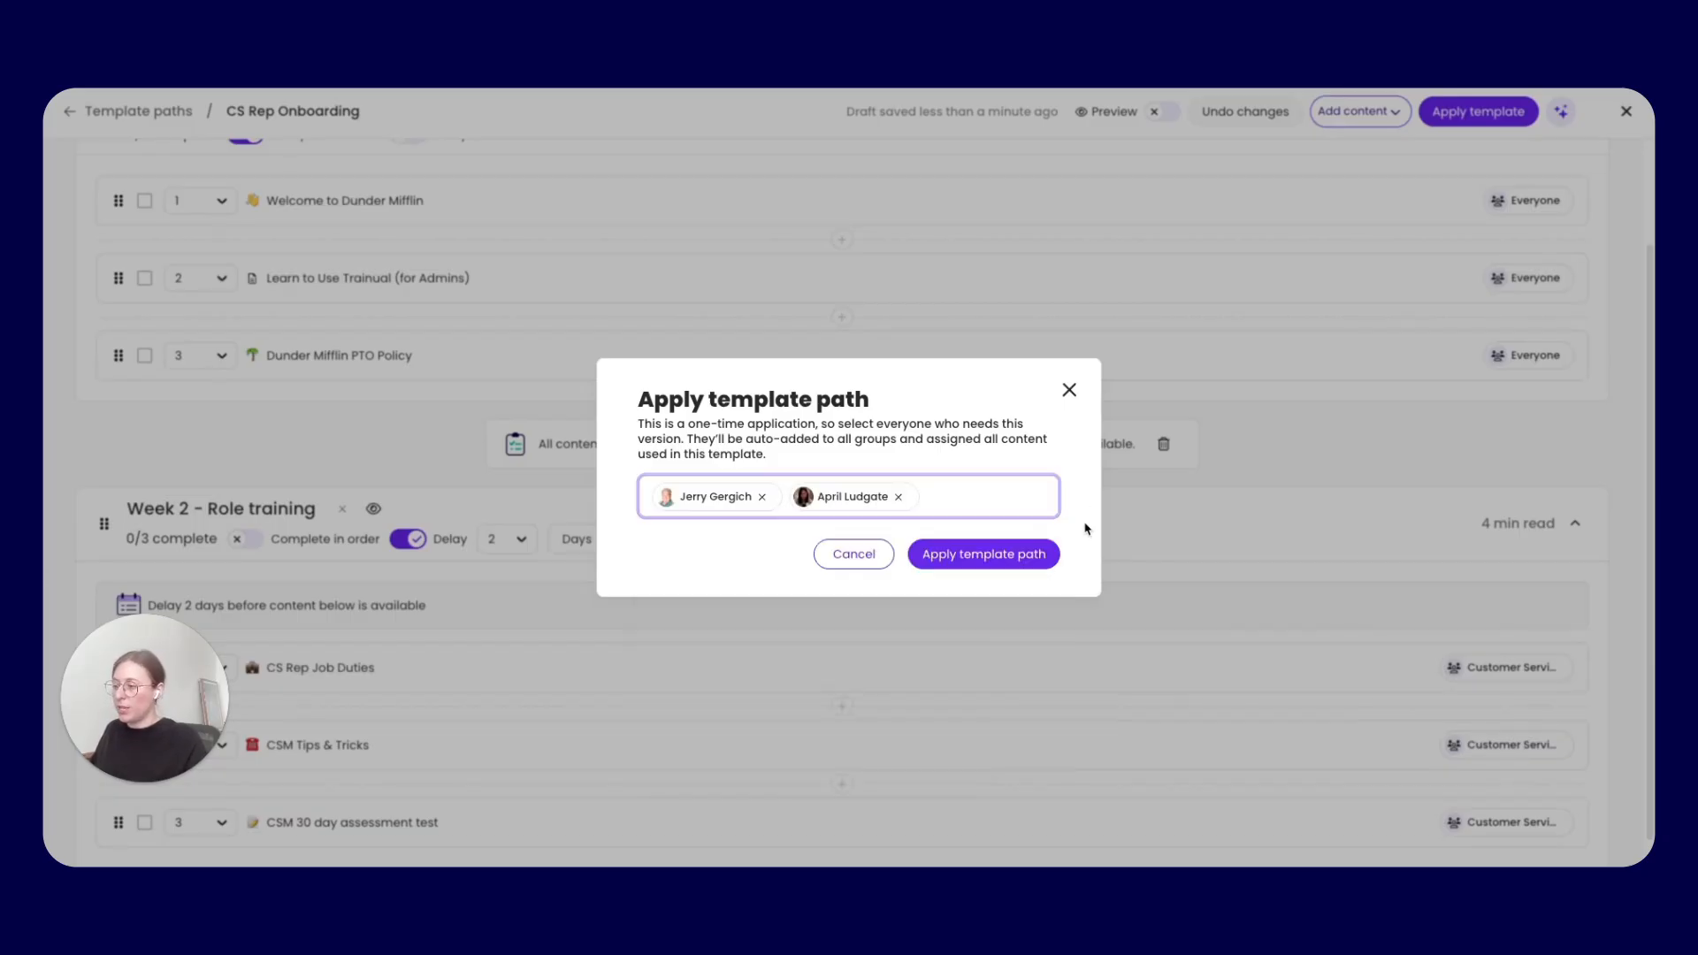
left_click(1015, 554)
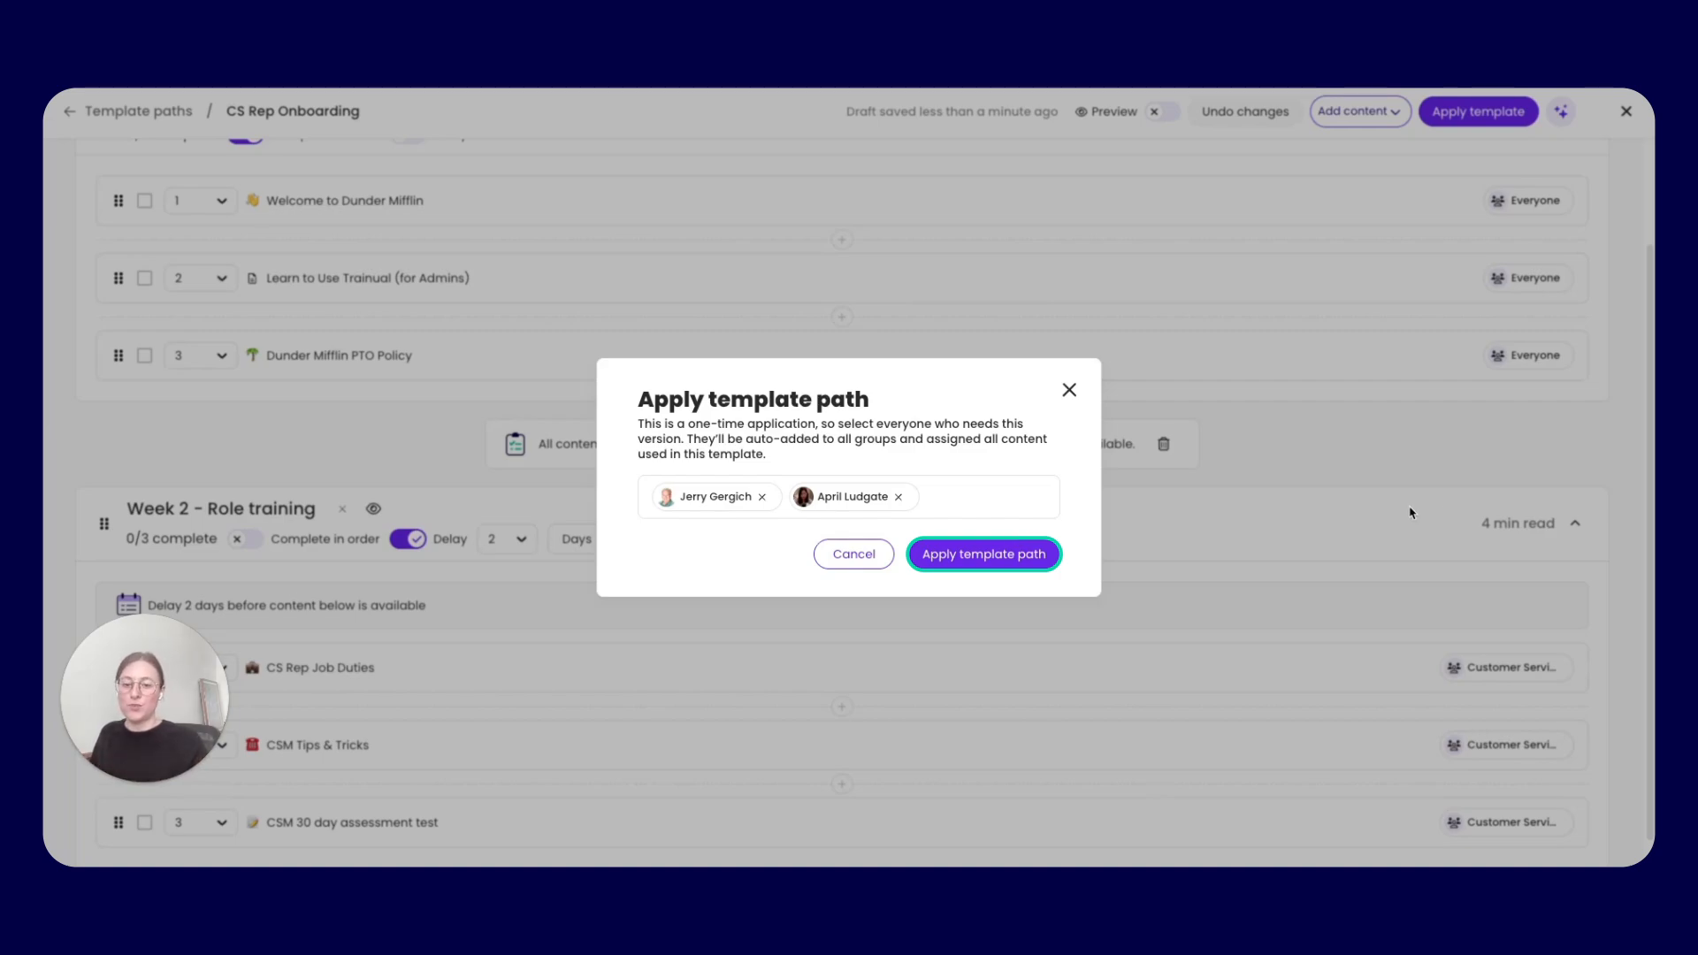
left_click(960, 552)
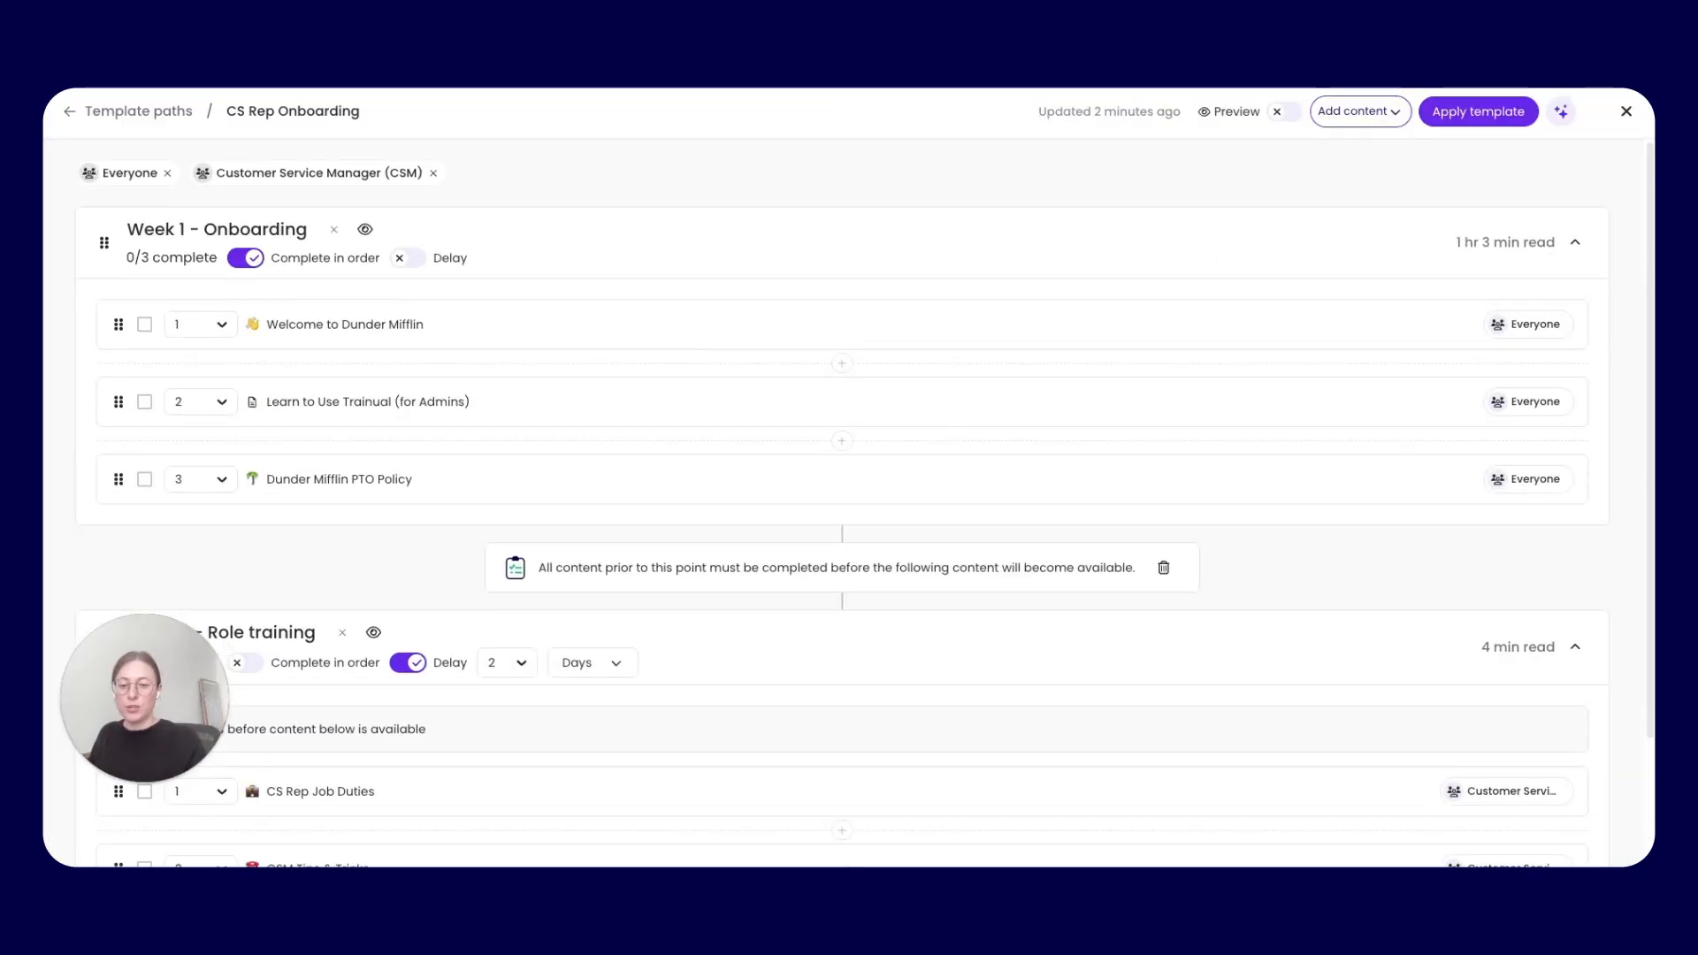
Return to the template paths list and check which users Version 1 of CS Rep Onboarding was applied to, and when
left_click(1624, 112)
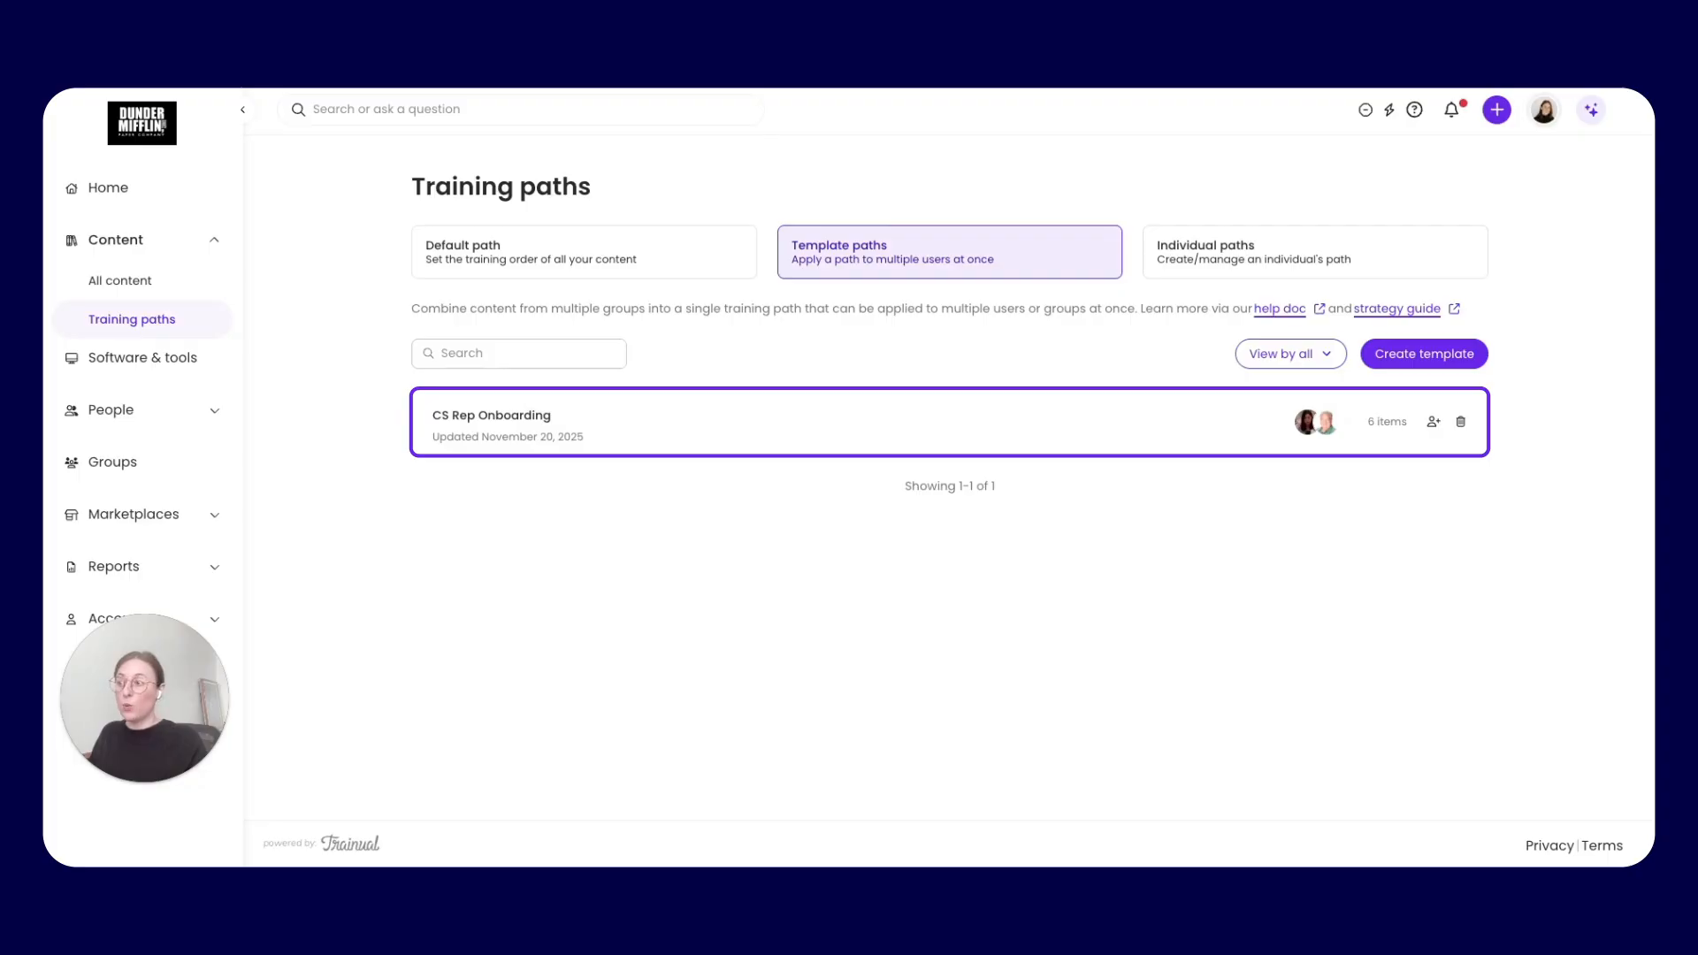
left_click(1322, 429)
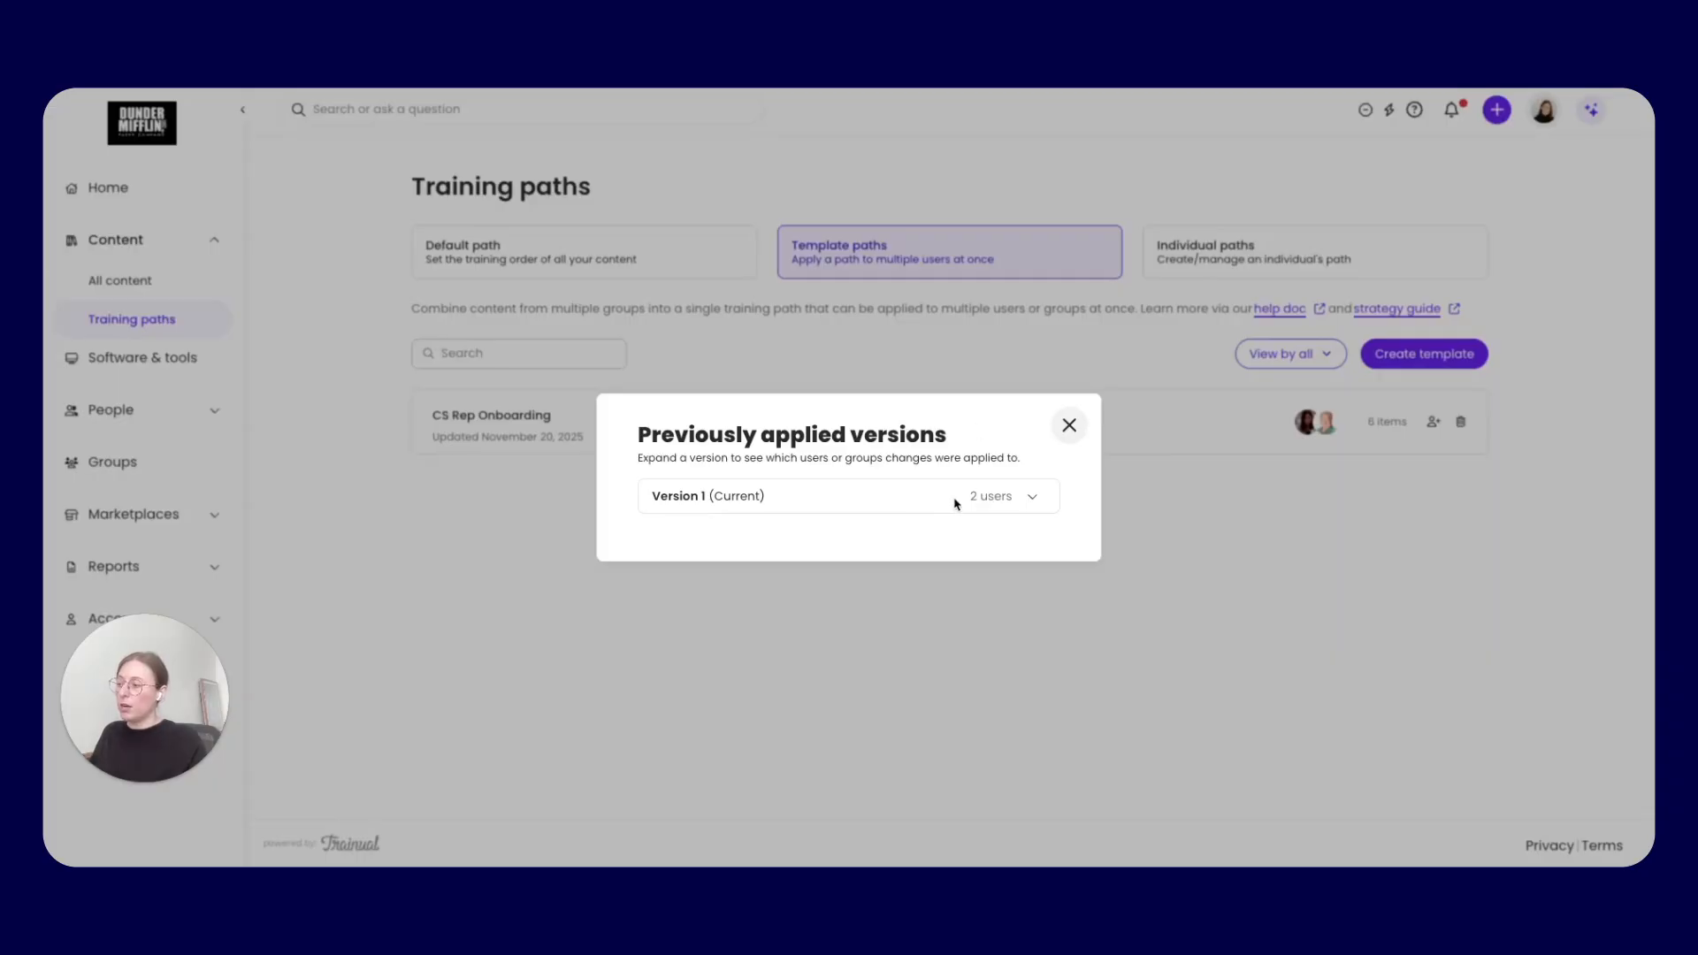
left_click(1032, 498)
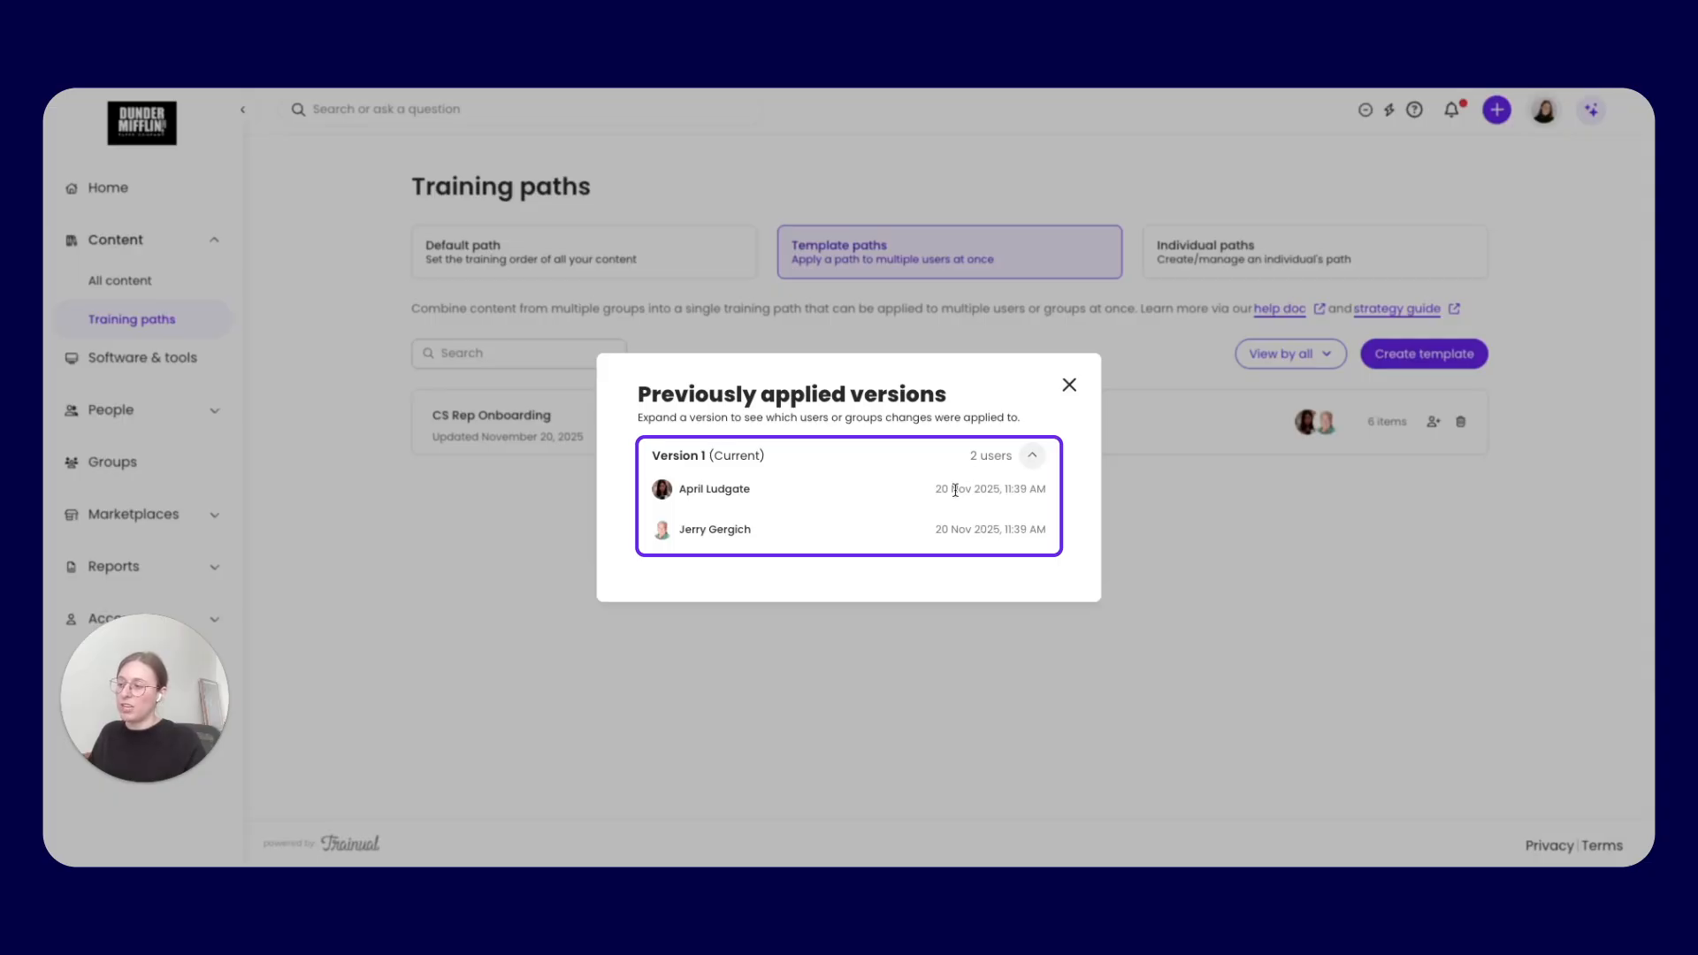
left_click_drag(935, 491, 1005, 491)
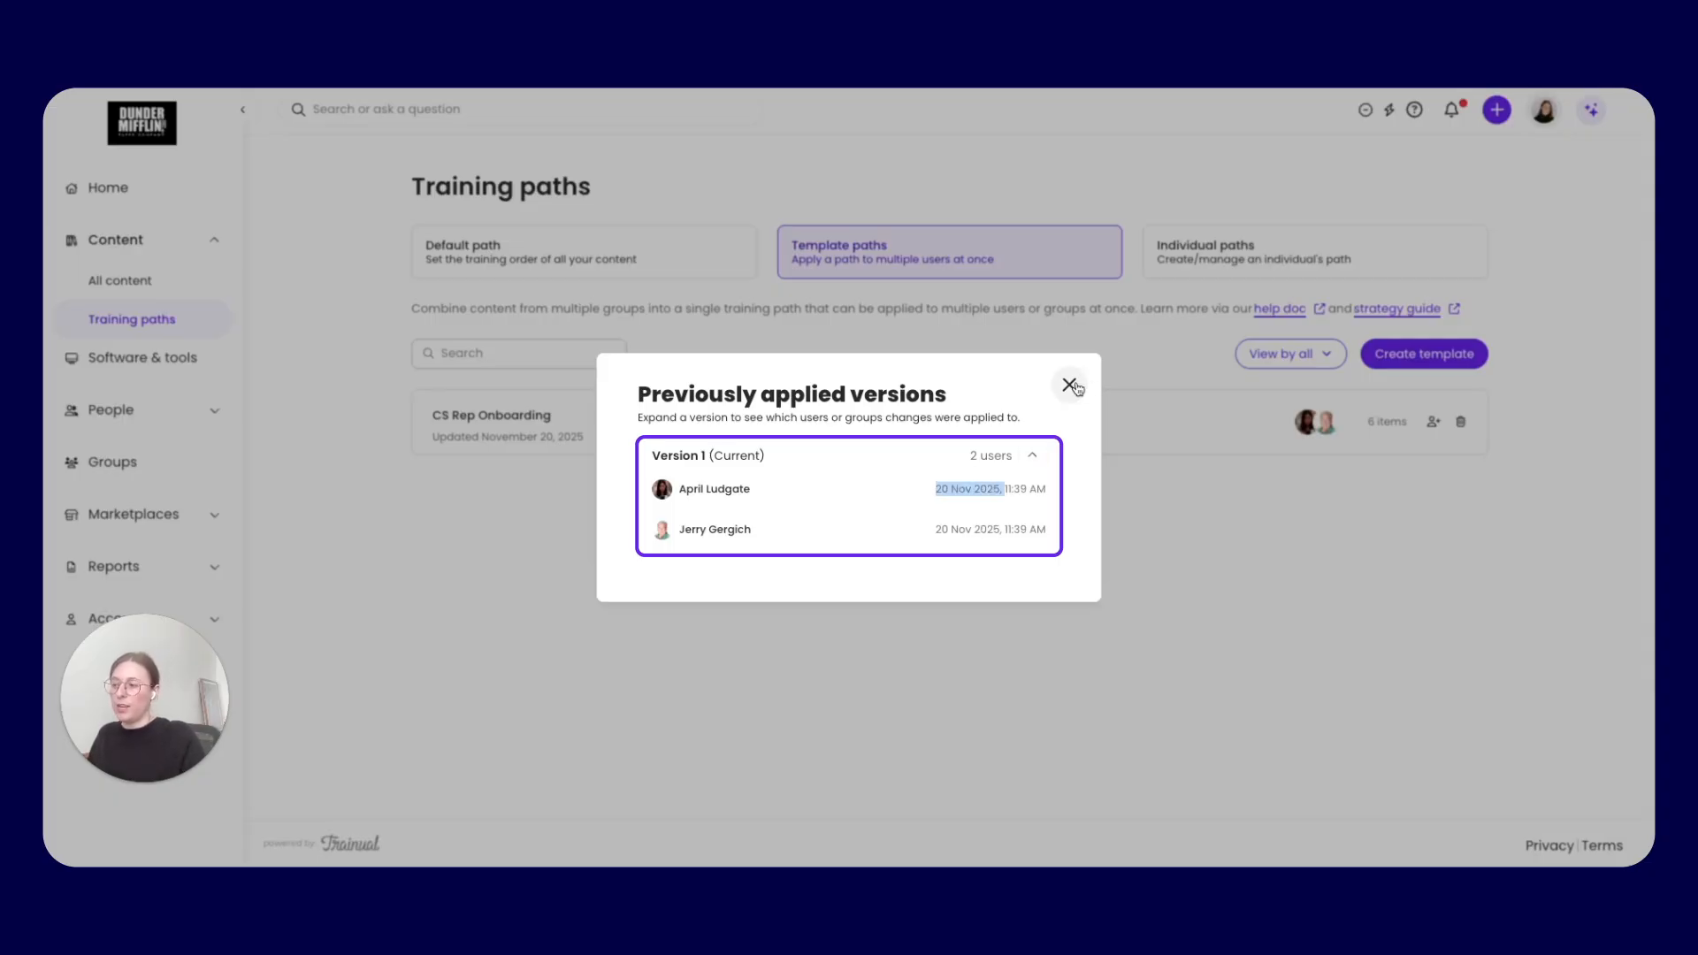
left_click(1071, 386)
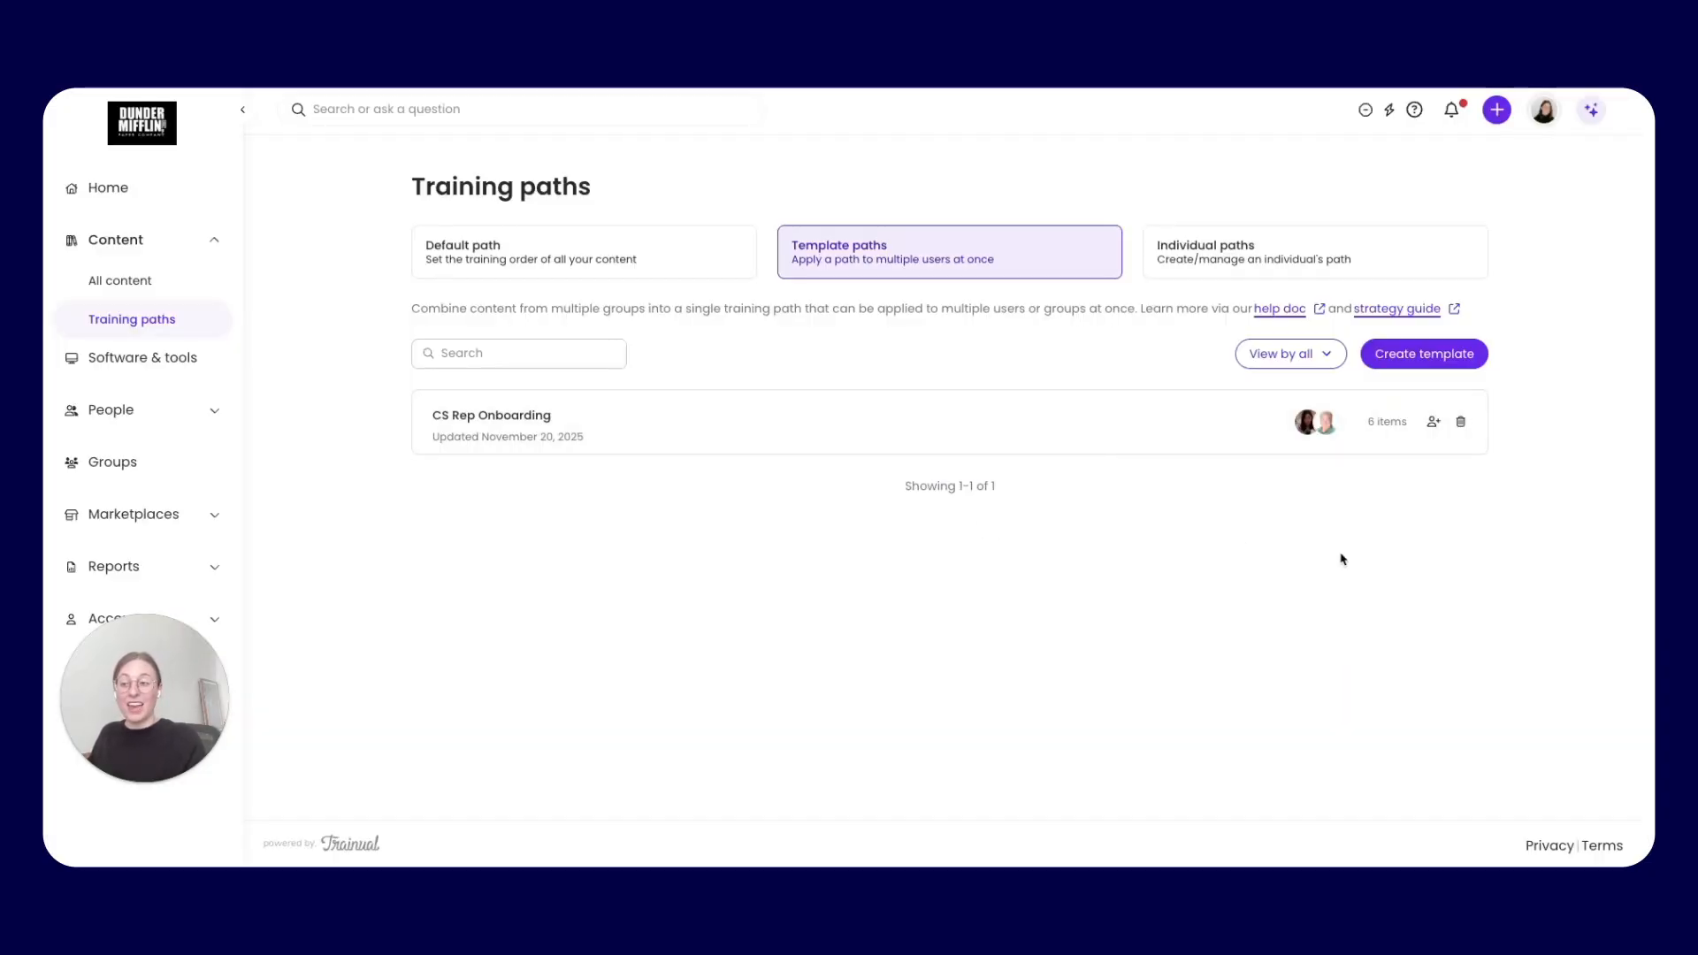
Apply the CS Rep Onboarding template to one more employee directly from the template paths list
left_click(1434, 424)
left_click(893, 497)
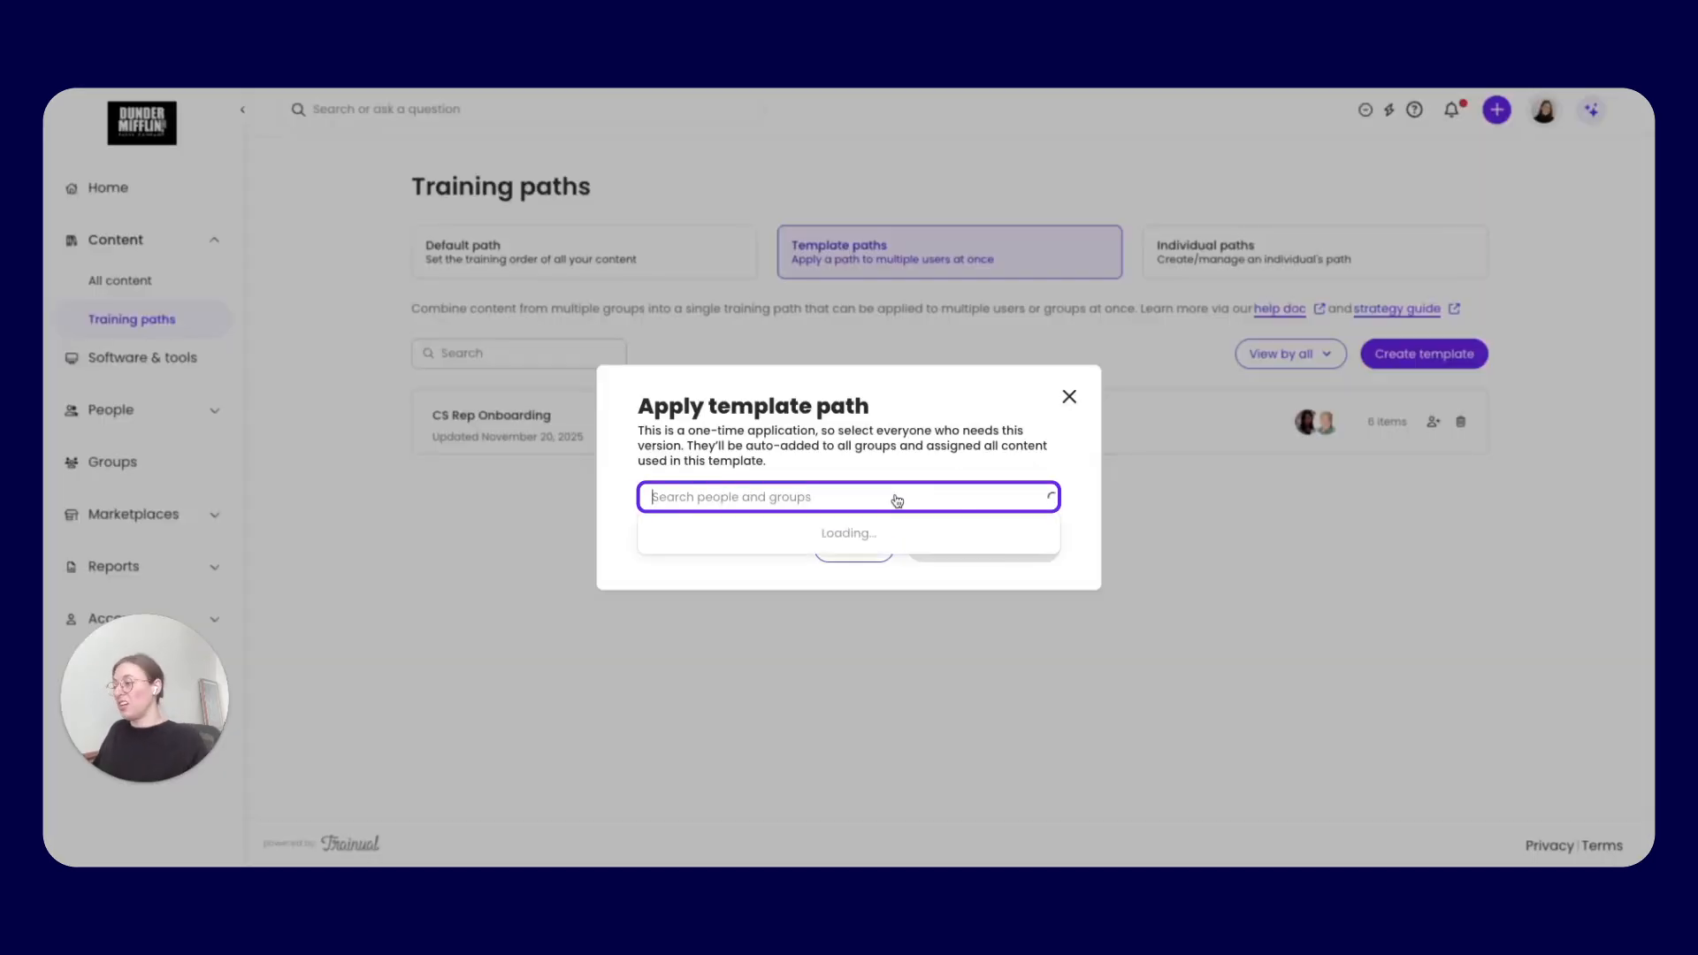
type("creed")
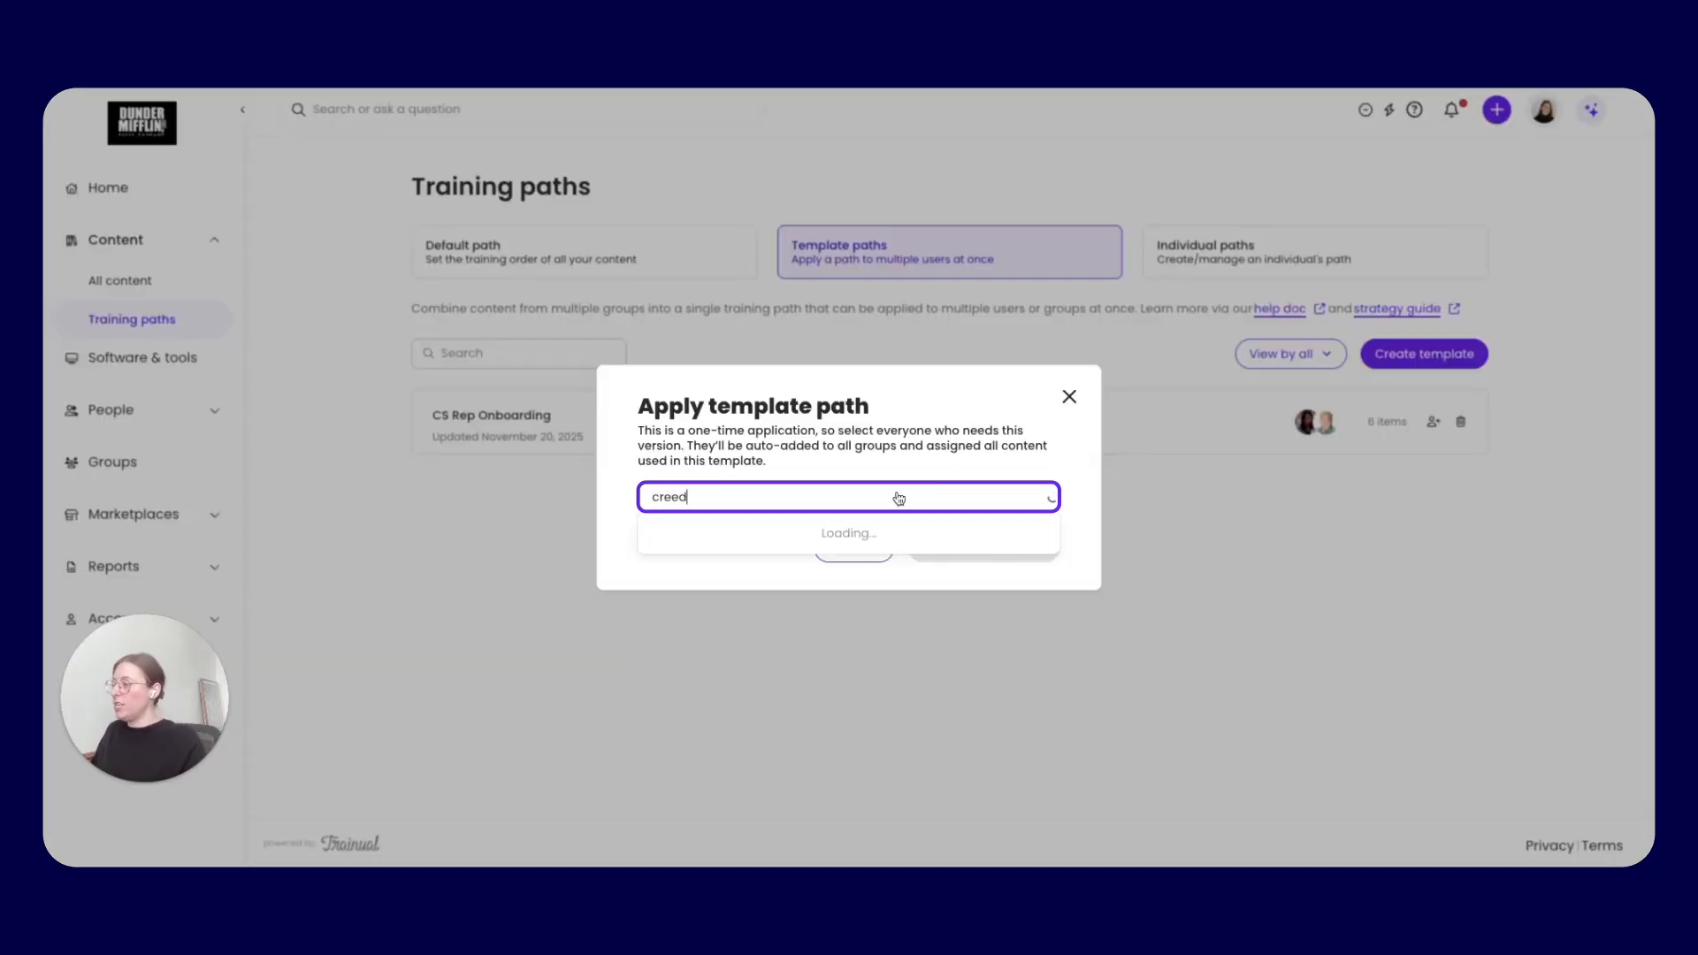
left_click(774, 541)
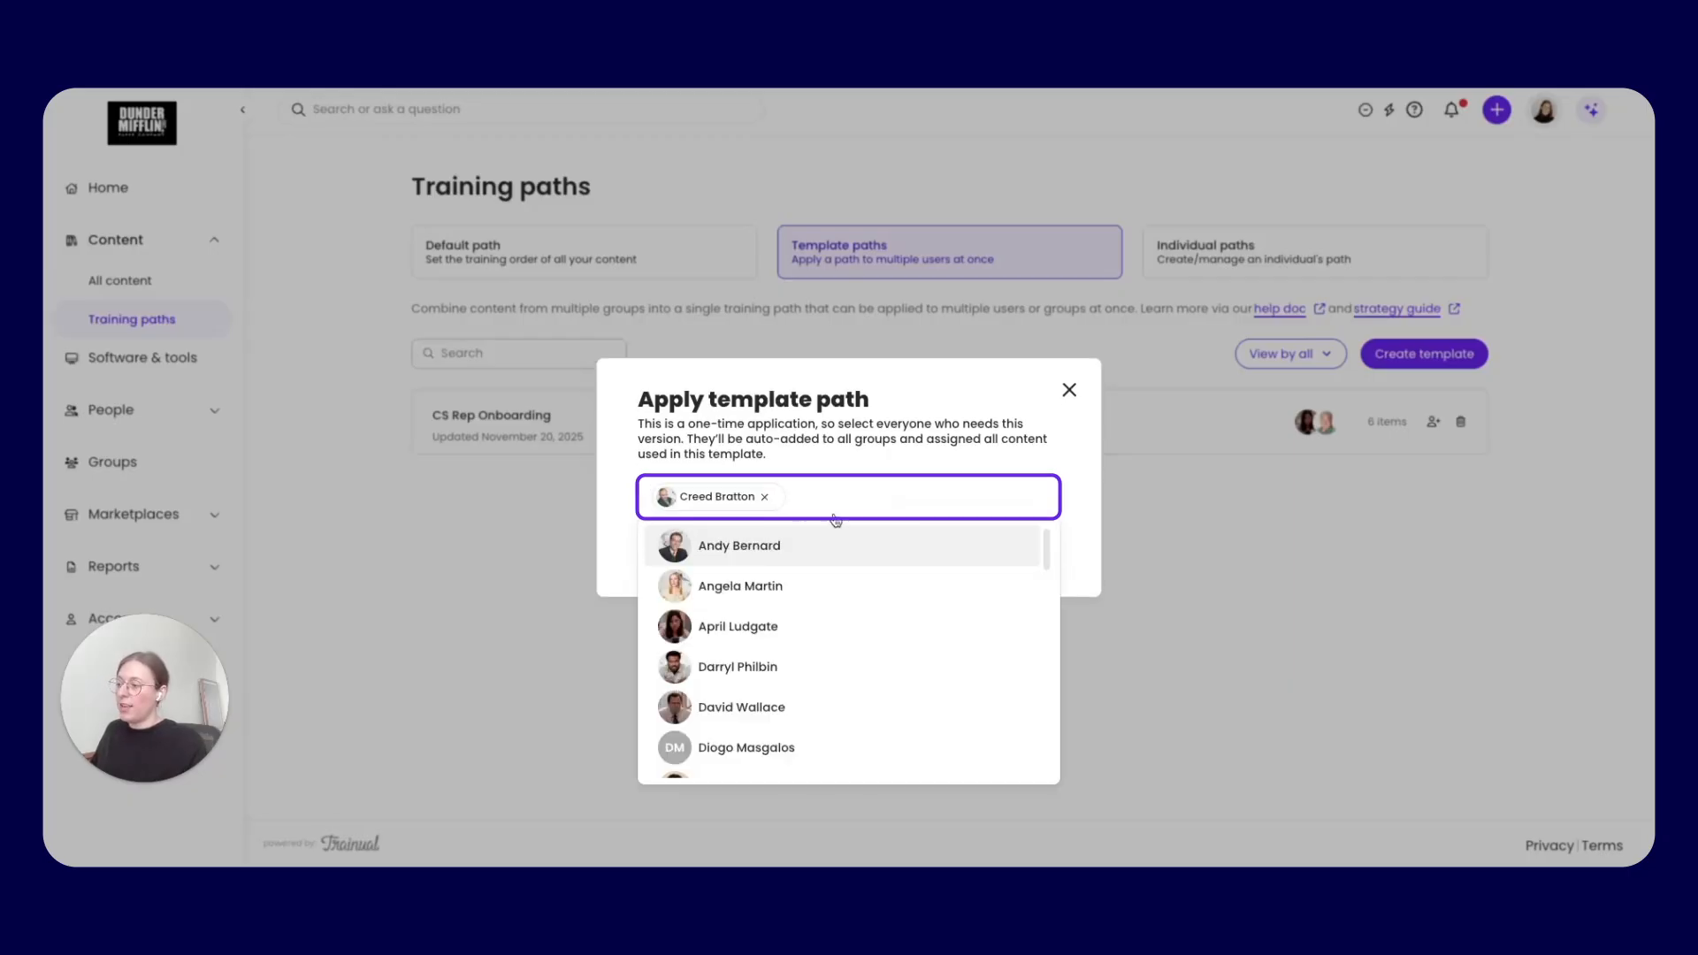
left_click(1079, 502)
left_click(1015, 556)
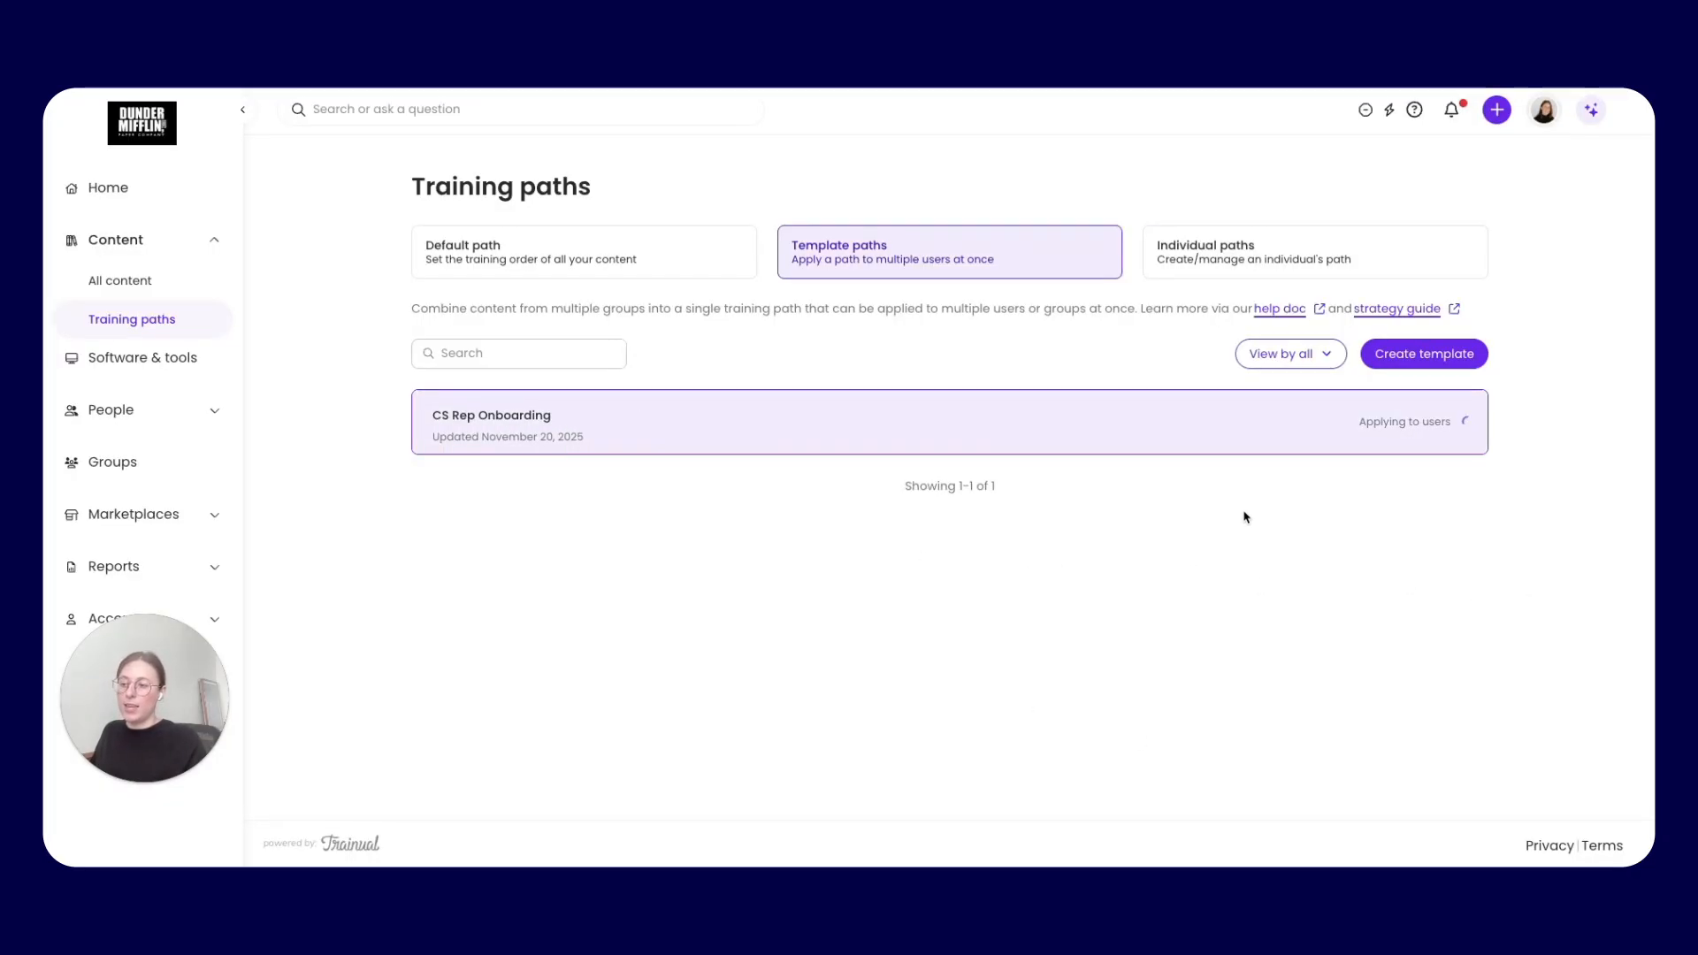
Review the user list under the current version of CS Rep Onboarding again, and close the version history
left_click(1306, 421)
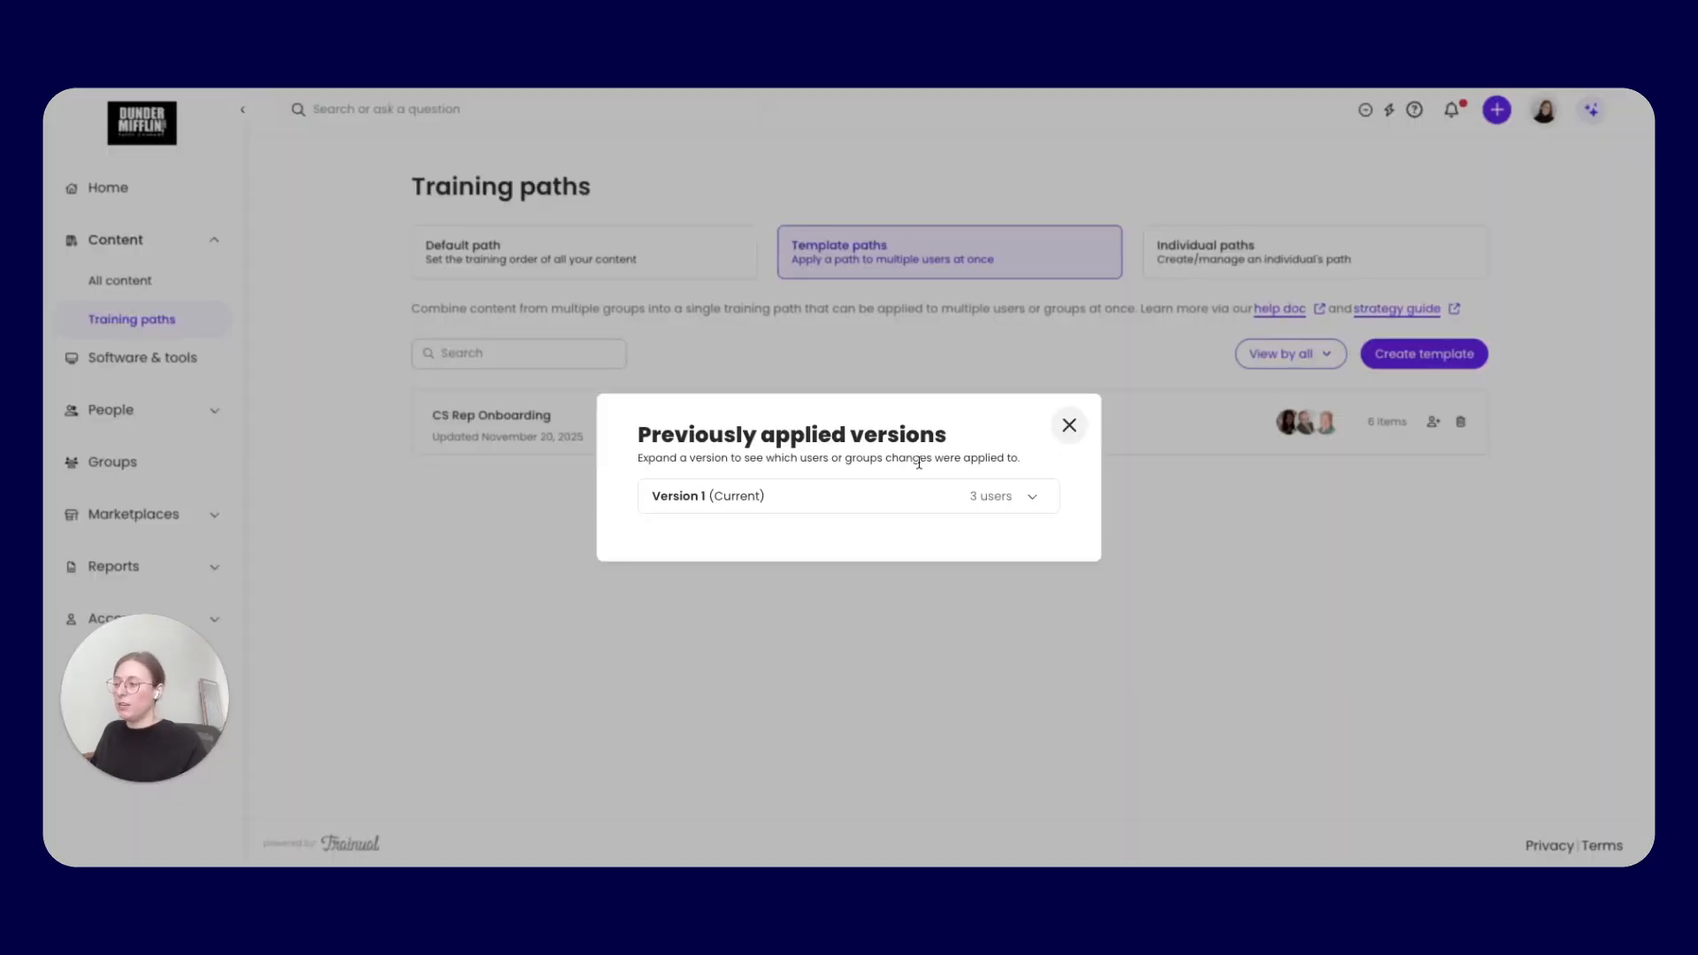
left_click(1032, 496)
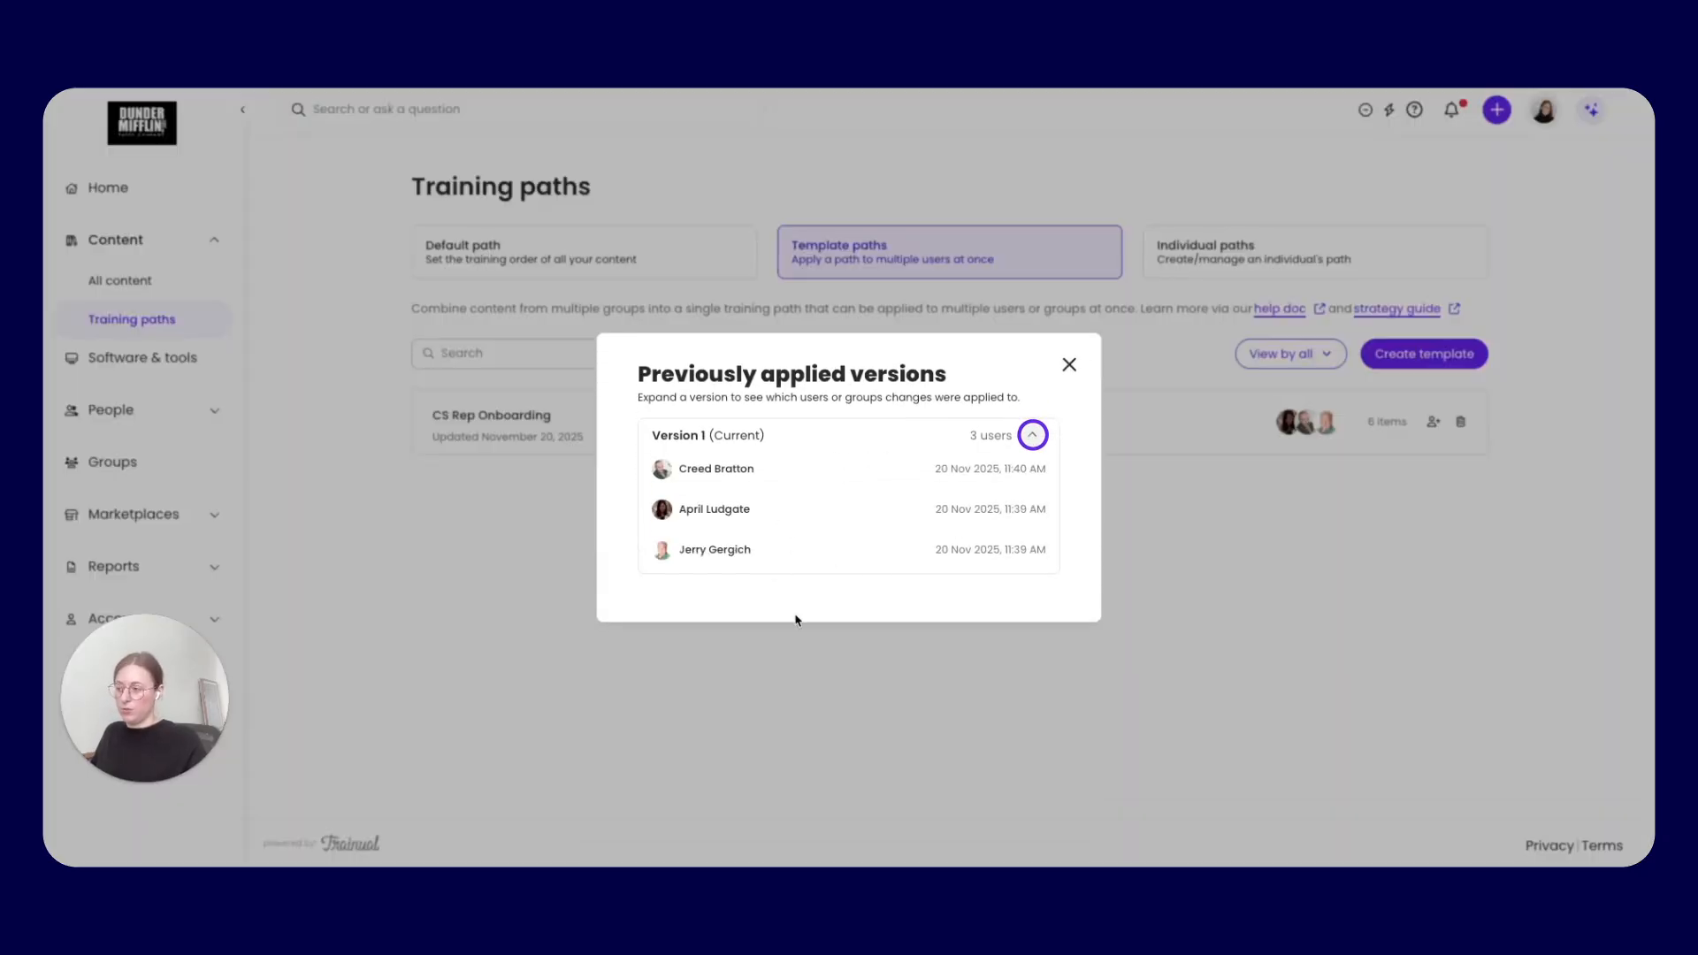
left_click(1069, 365)
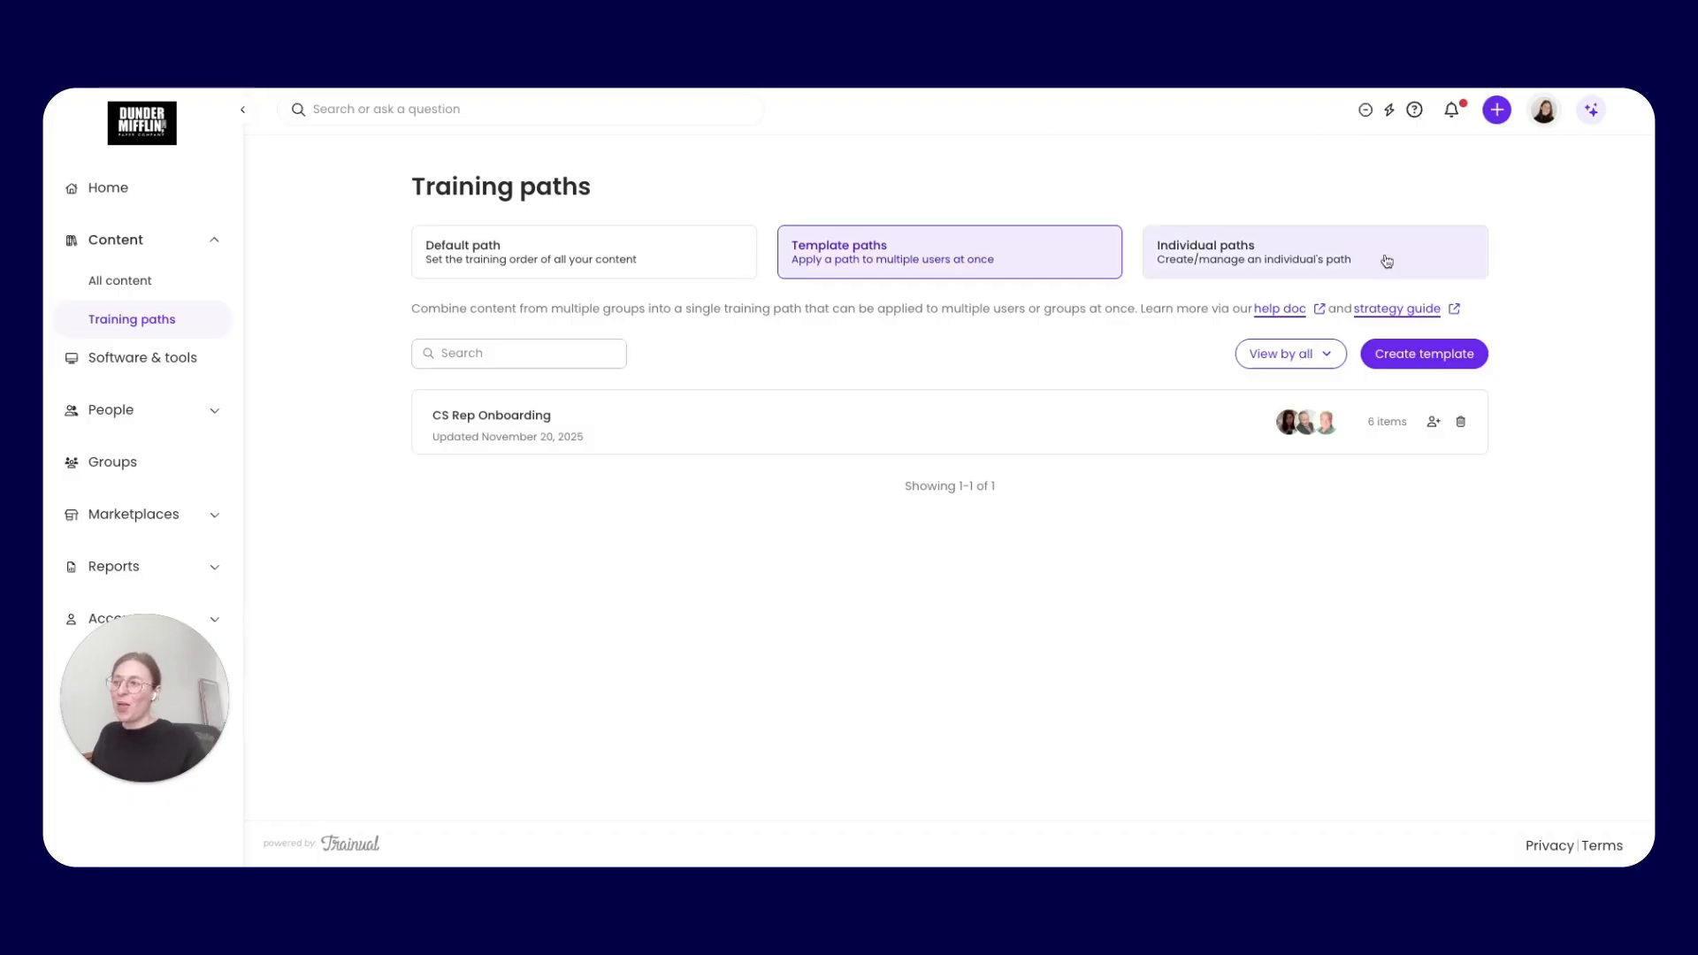
Start adding a new user to the account, and enter the person's full name and work email
left_click(1496, 109)
left_click(1428, 148)
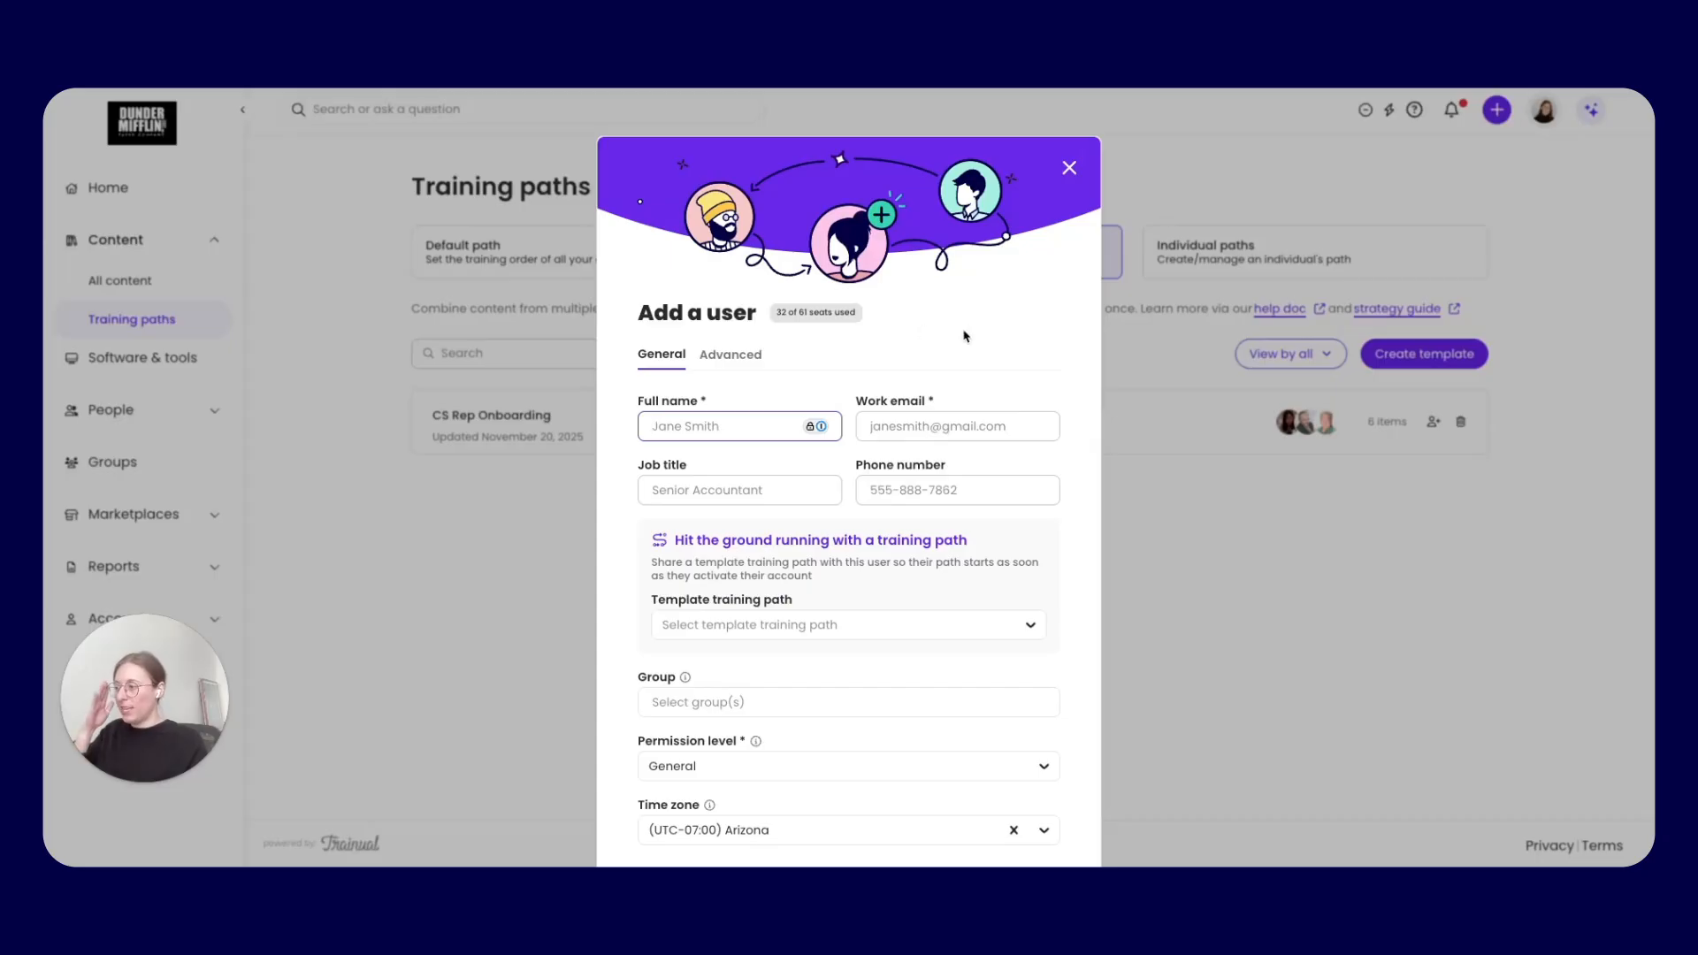
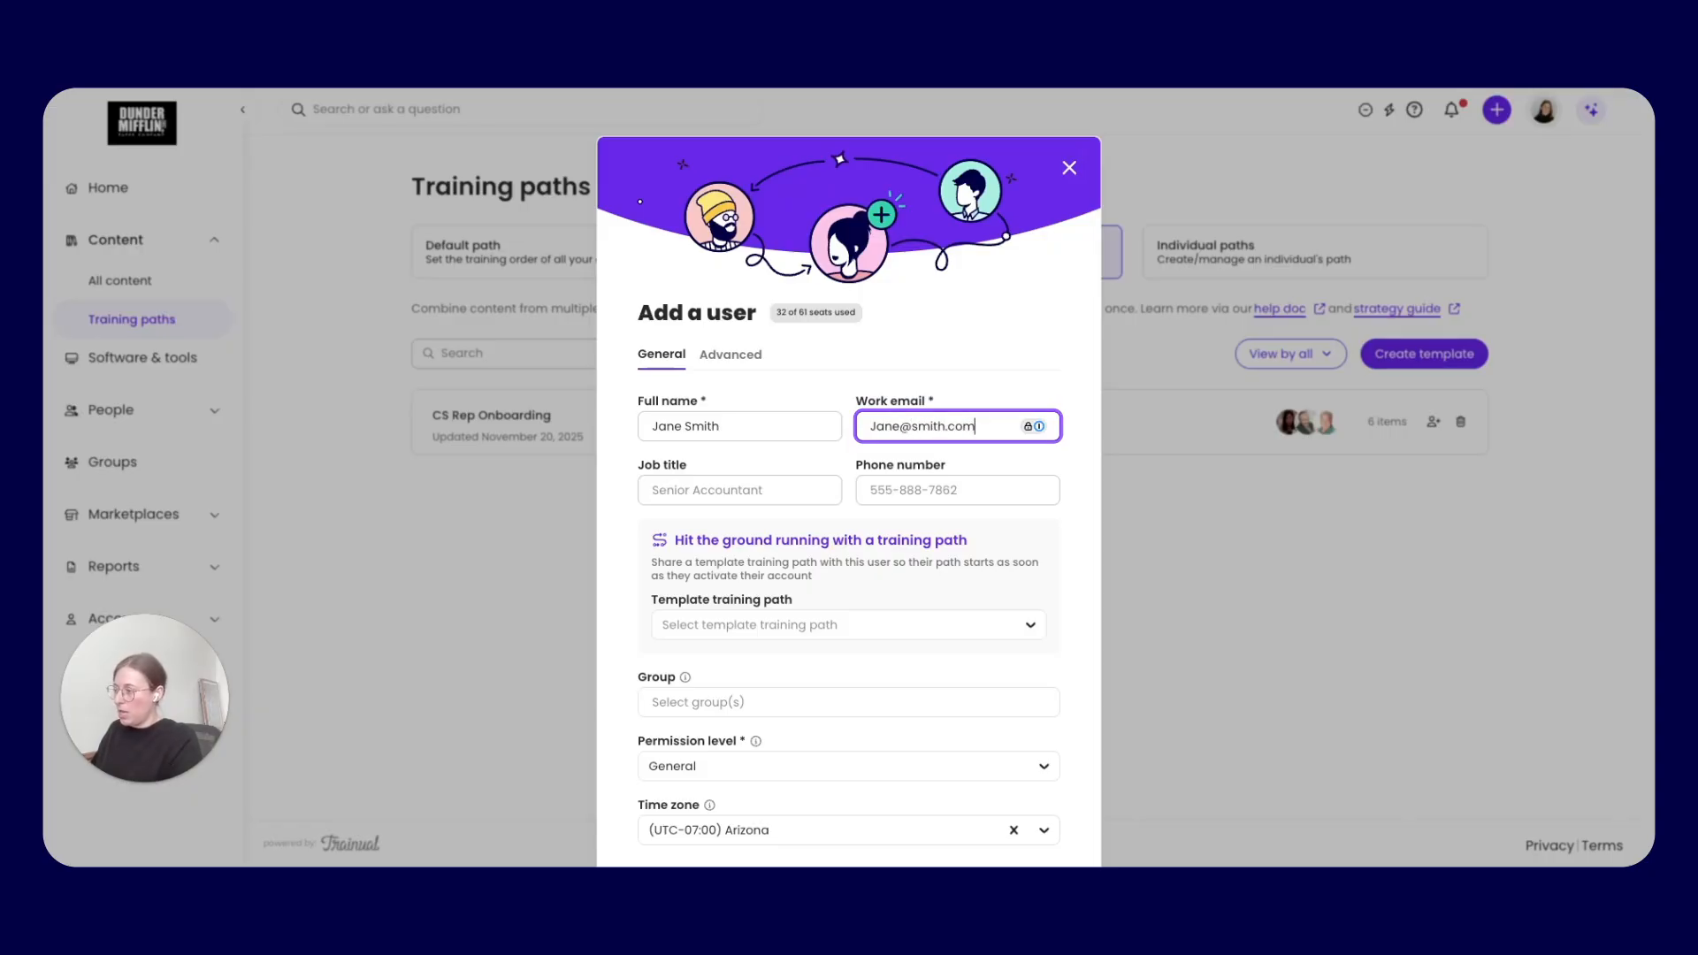
Set the new user's job title to CS Rep and assign them the CS Rep Onboarding template training path
key("Tab")
type("CS Rep")
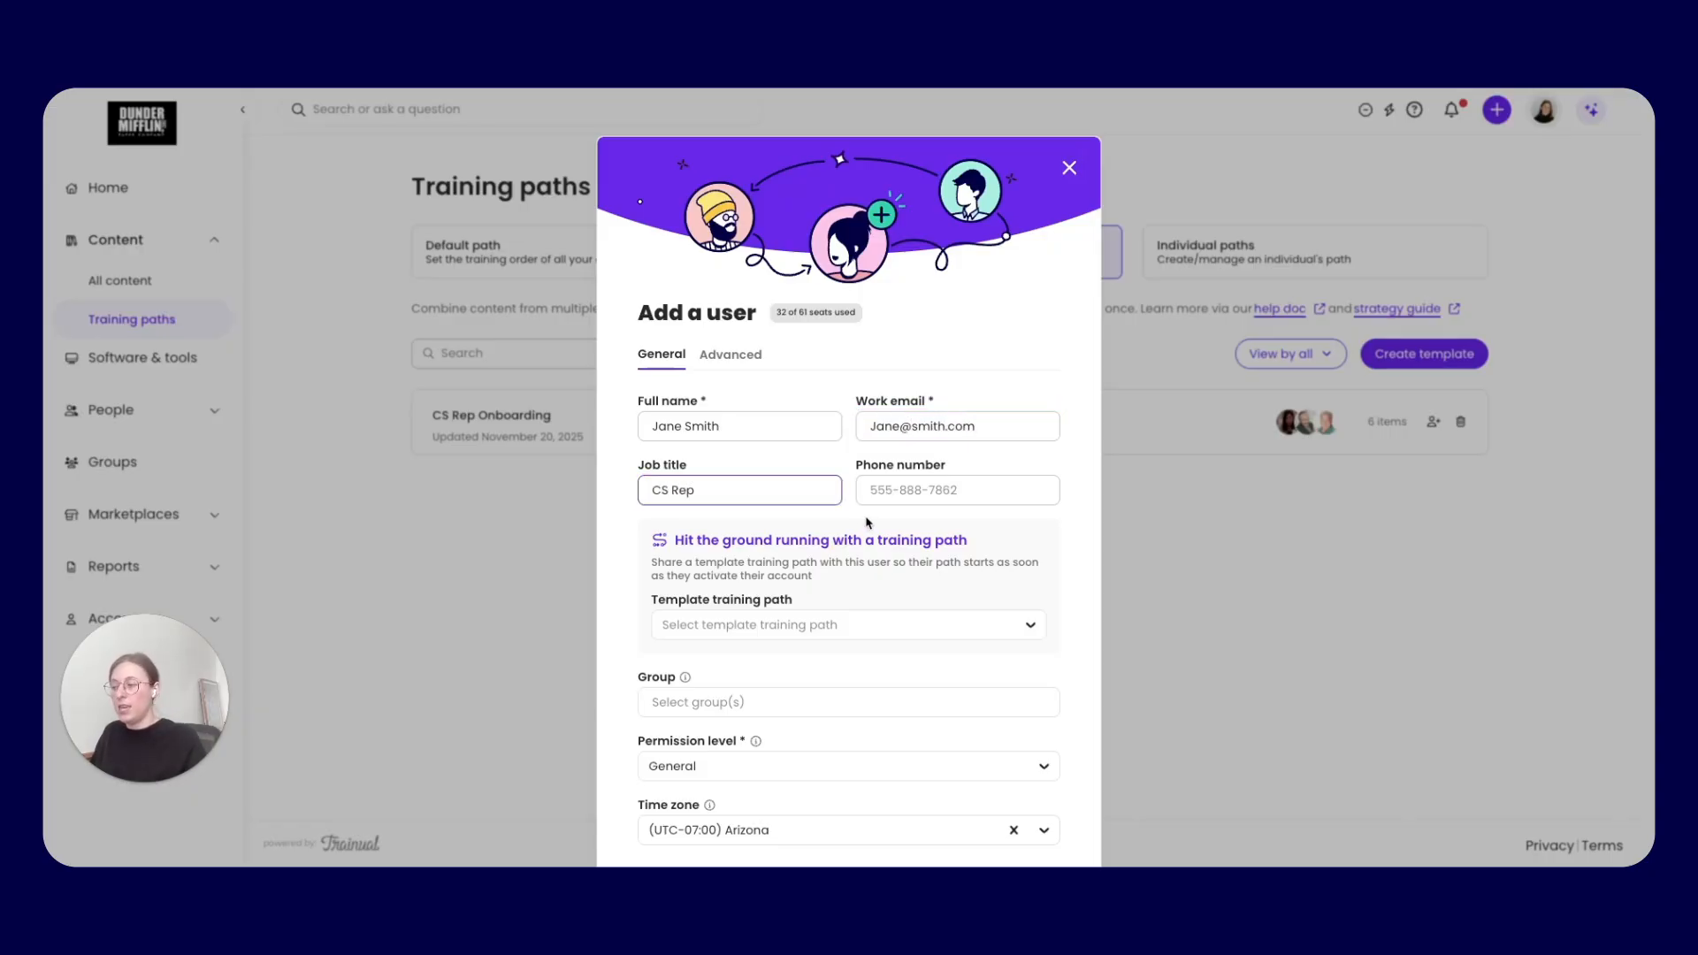
scroll(864, 522, "down", 1)
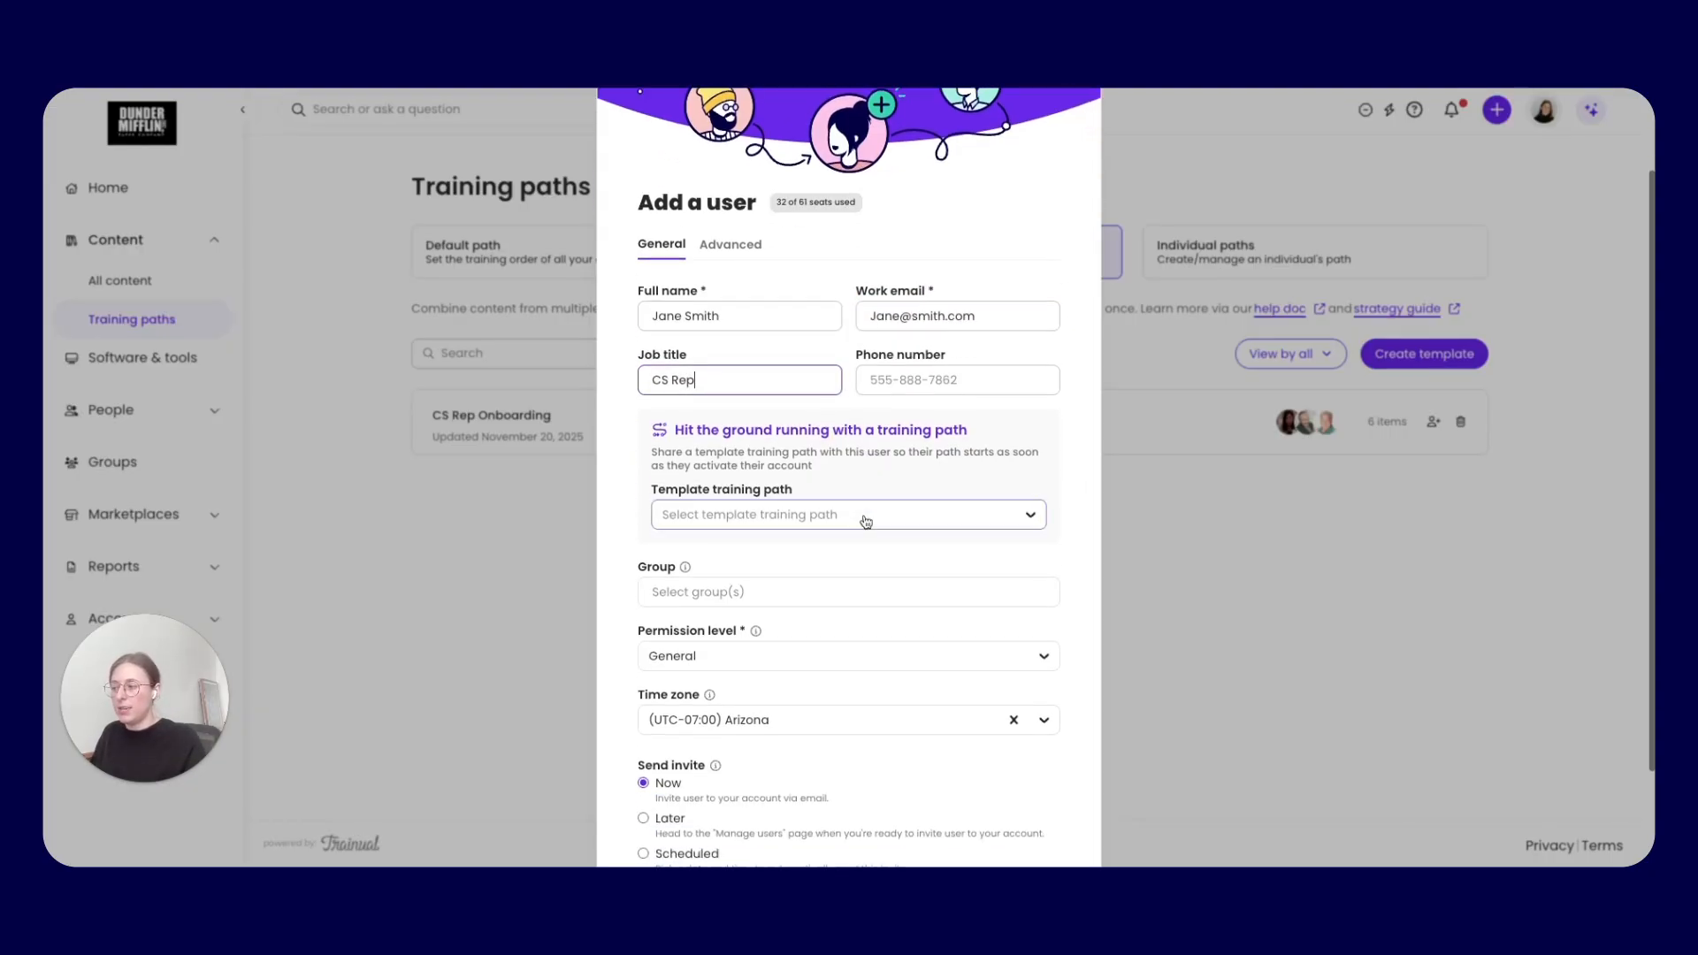
left_click(795, 523)
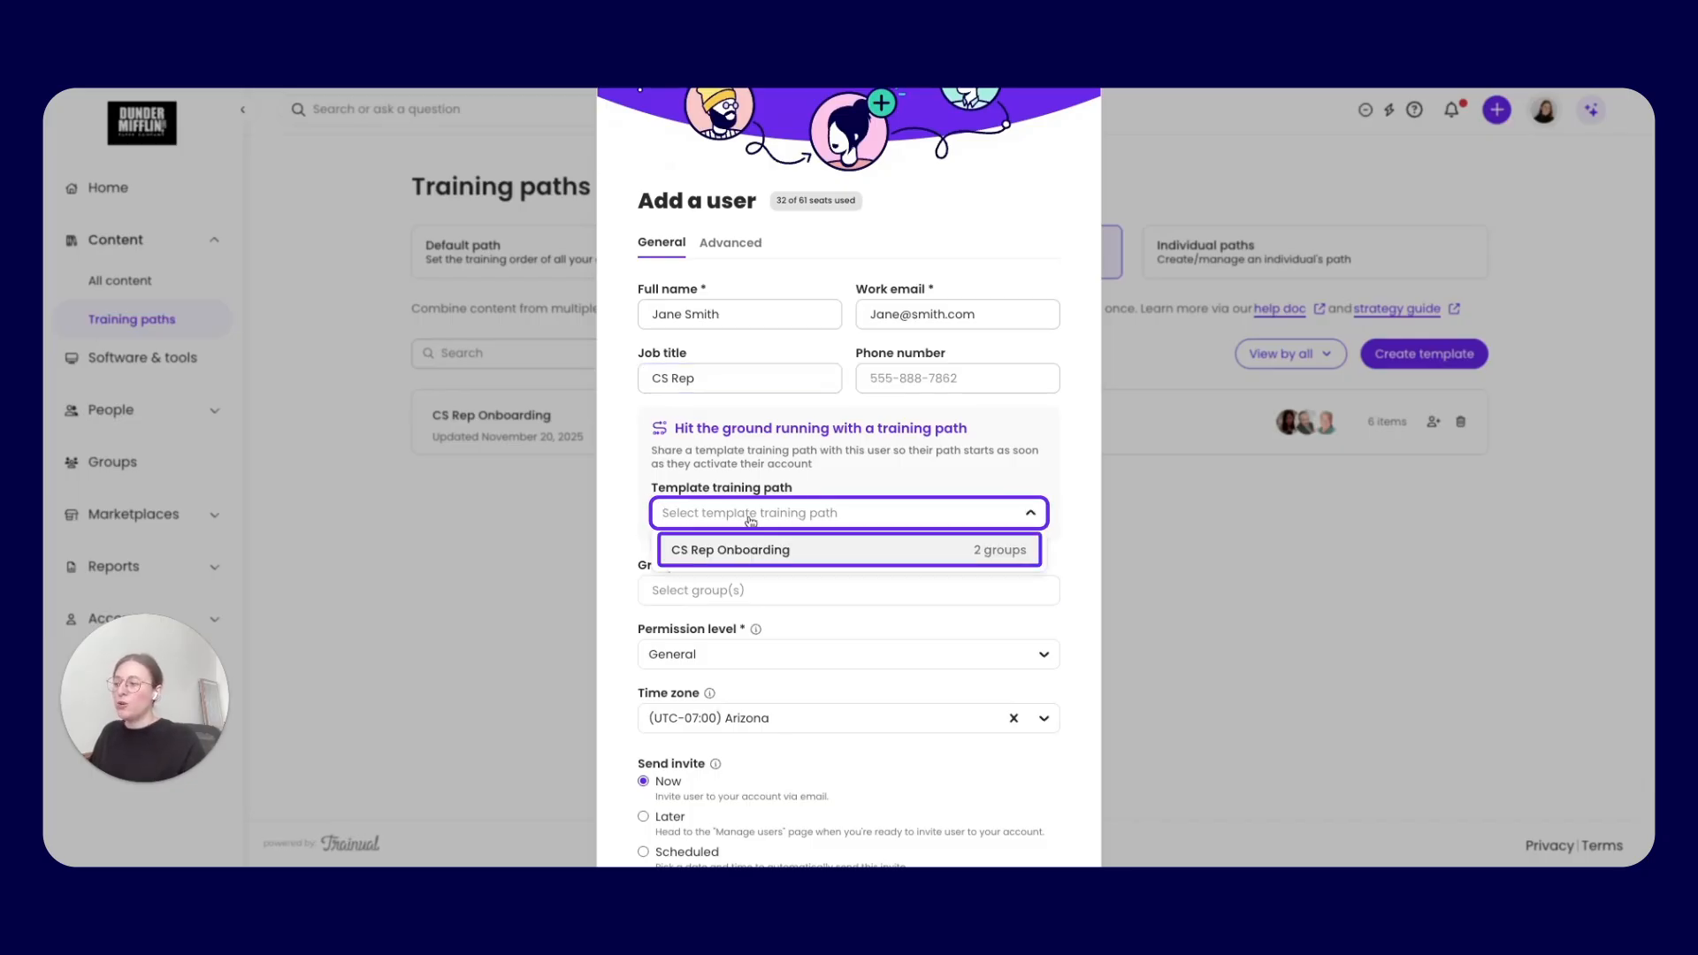
left_click(717, 552)
Check the groups the template adds for the new user, and submit the form with the invite sent now
scroll(990, 580, "down", 1)
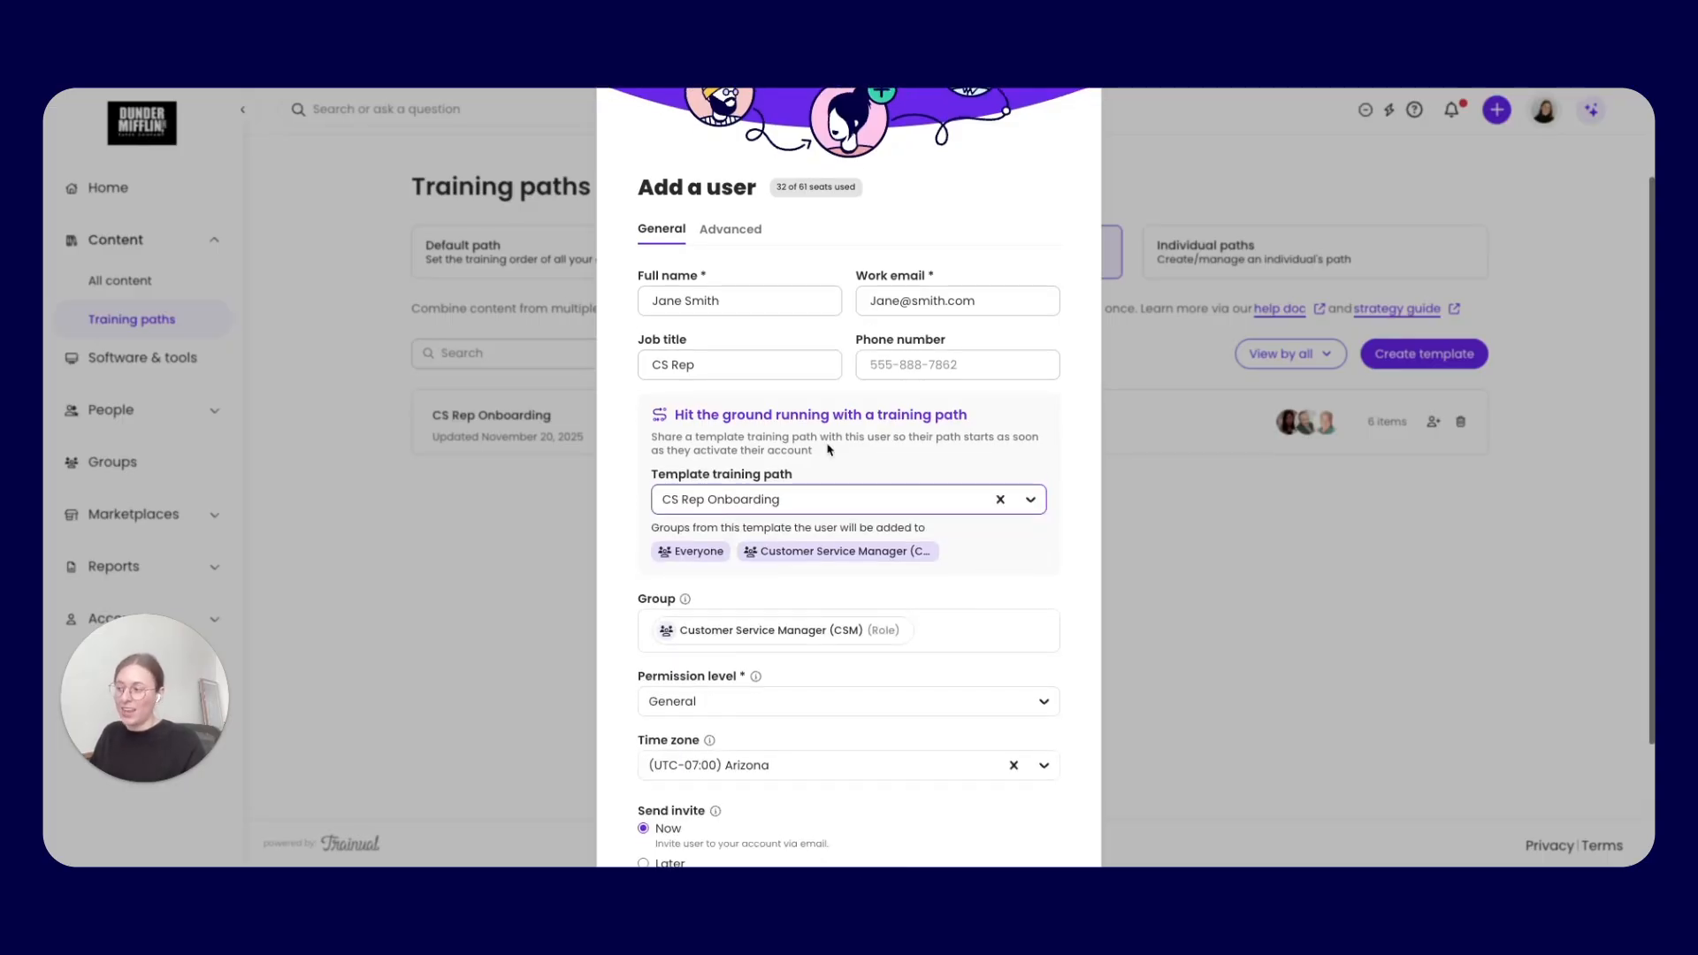
scroll(689, 390, "down", 2)
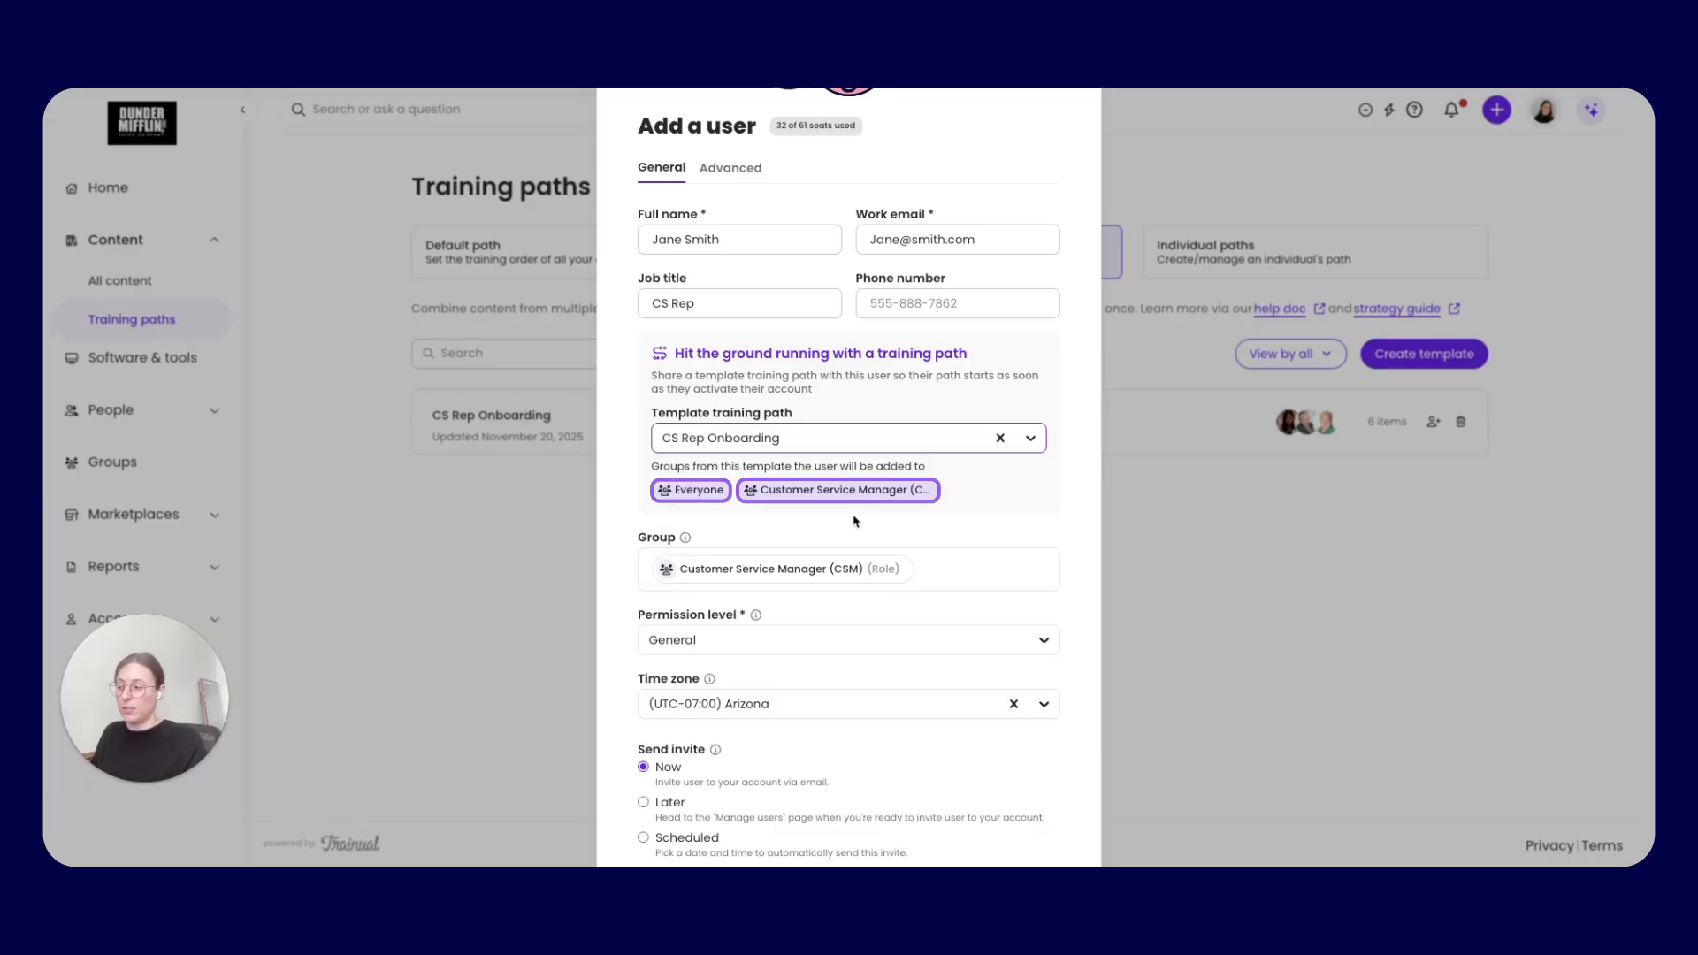
scroll(856, 523, "down", 1)
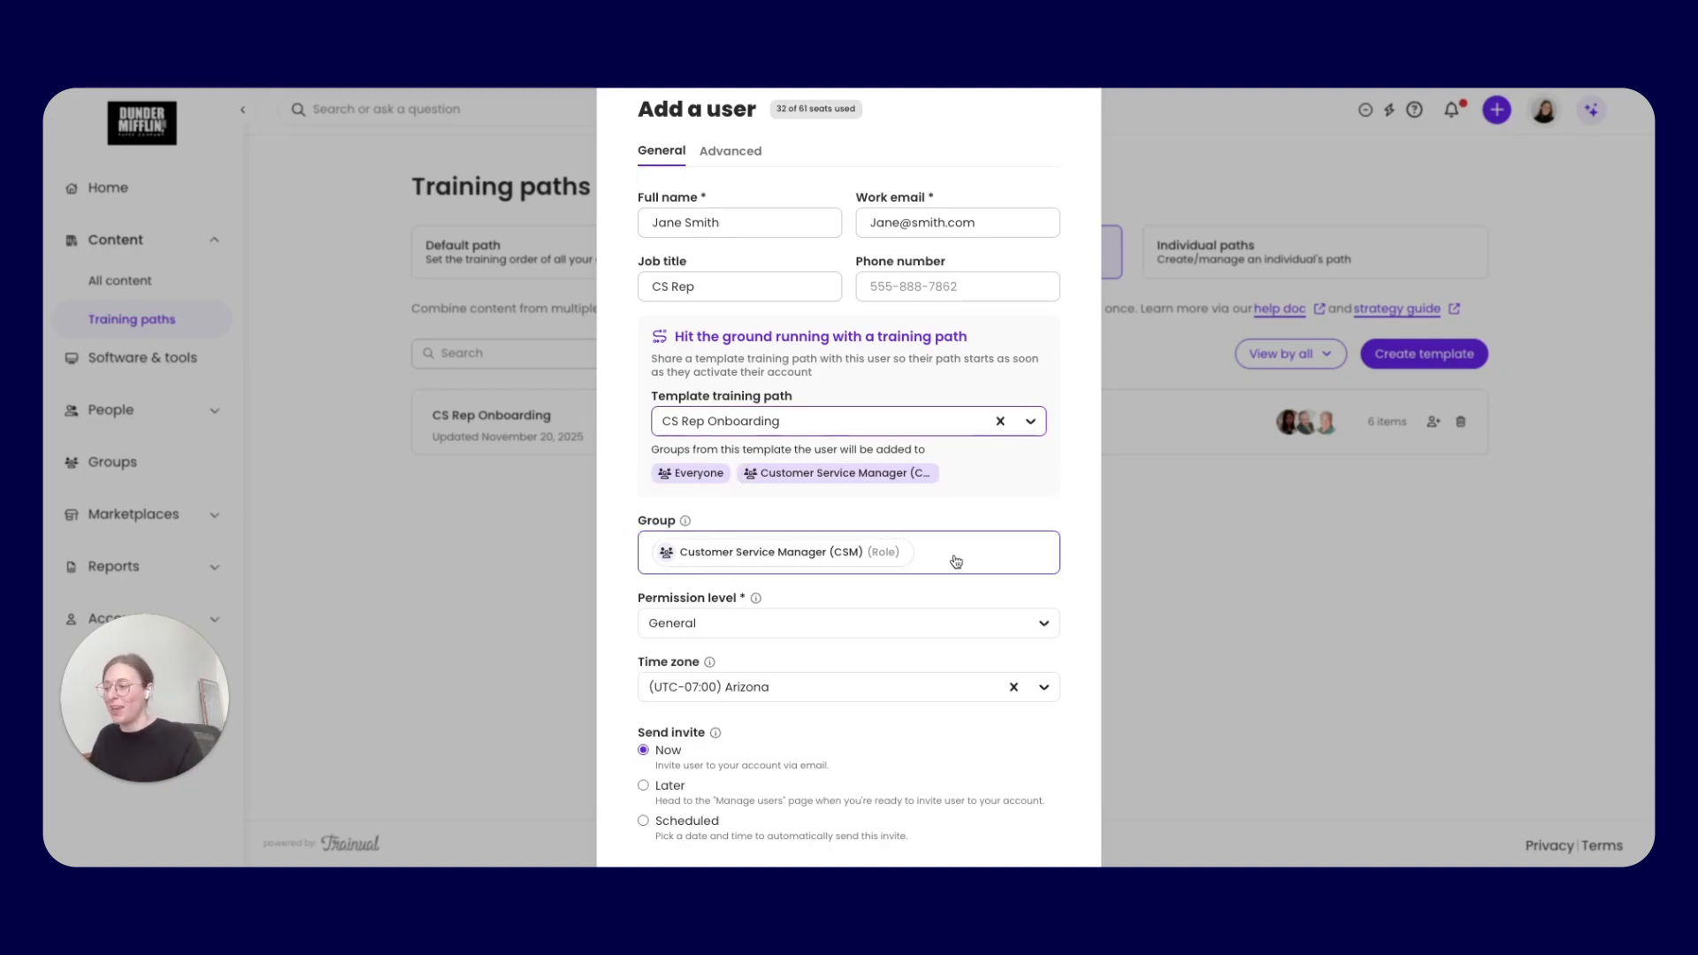
scroll(964, 556, "down", 2)
left_click(1018, 804)
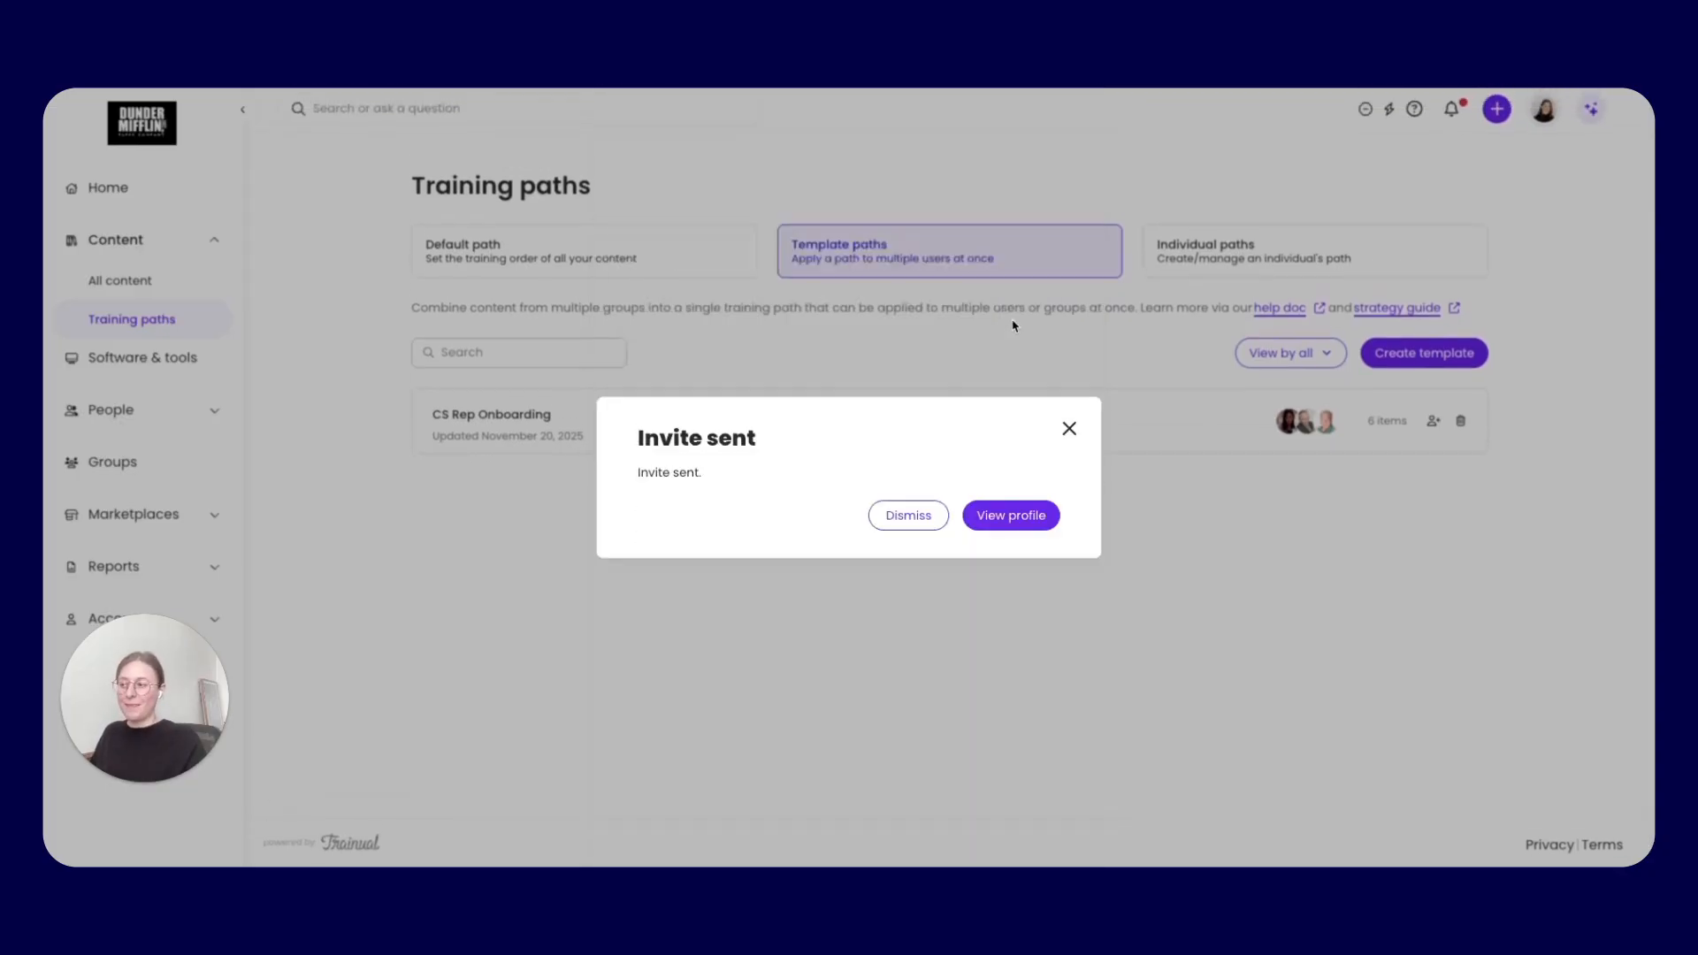
Open the new user's profile and review the order and timing of content in their individual training path
left_click(1024, 518)
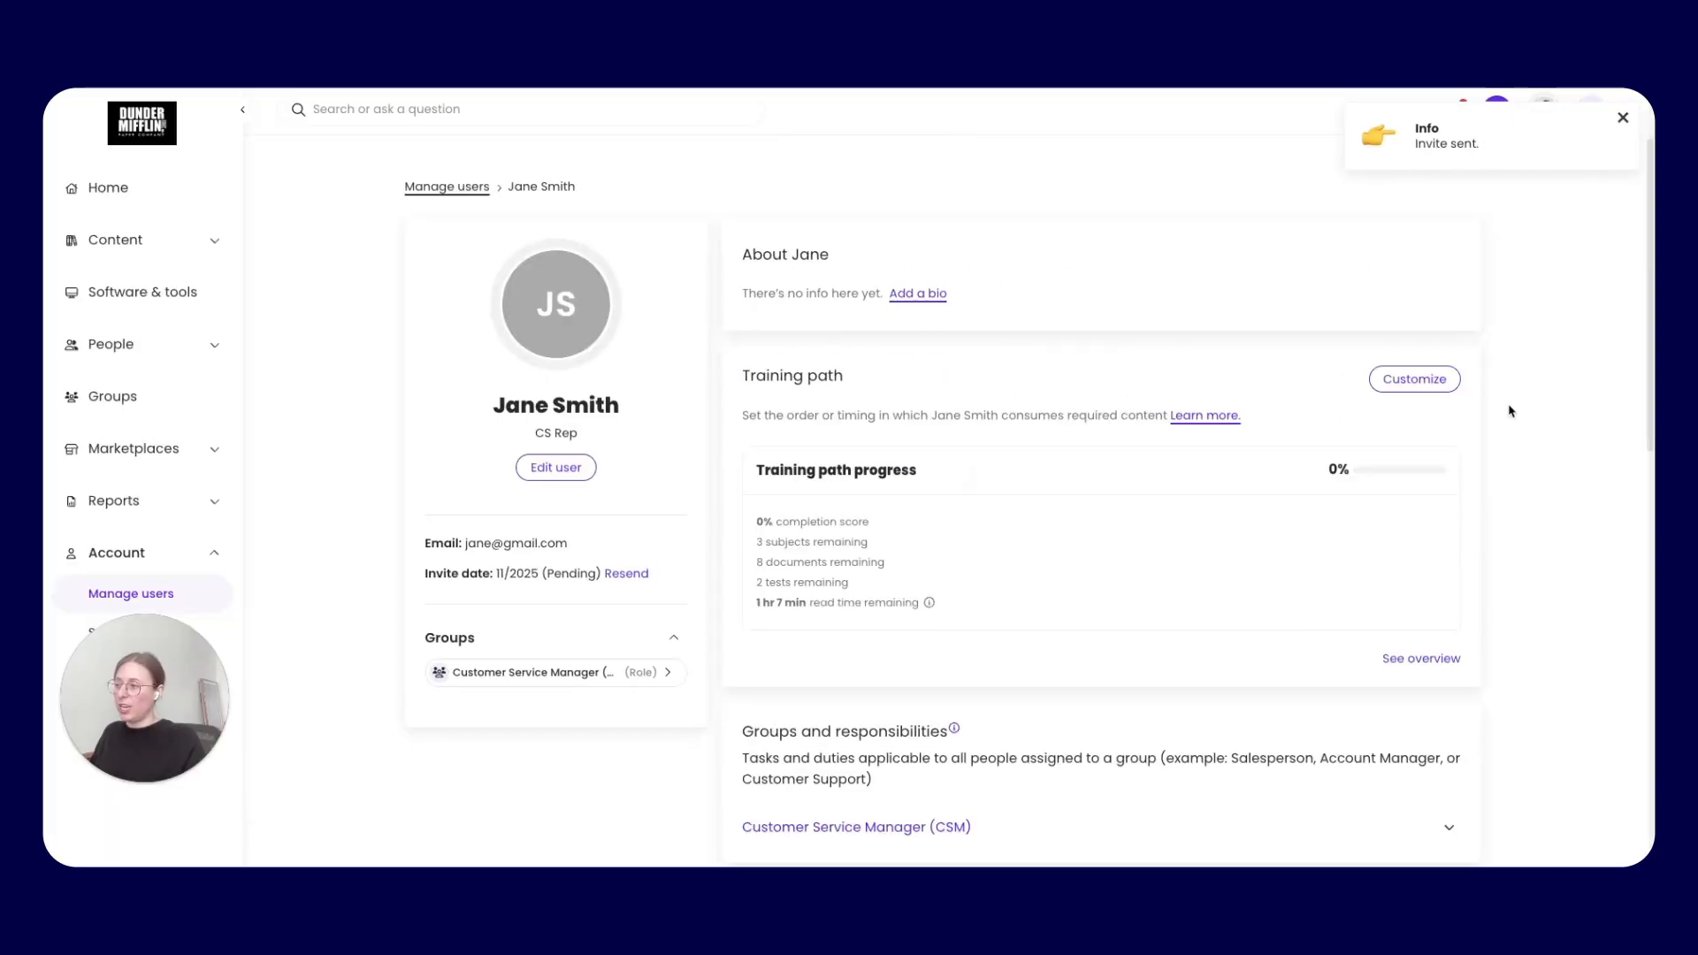
left_click(1402, 386)
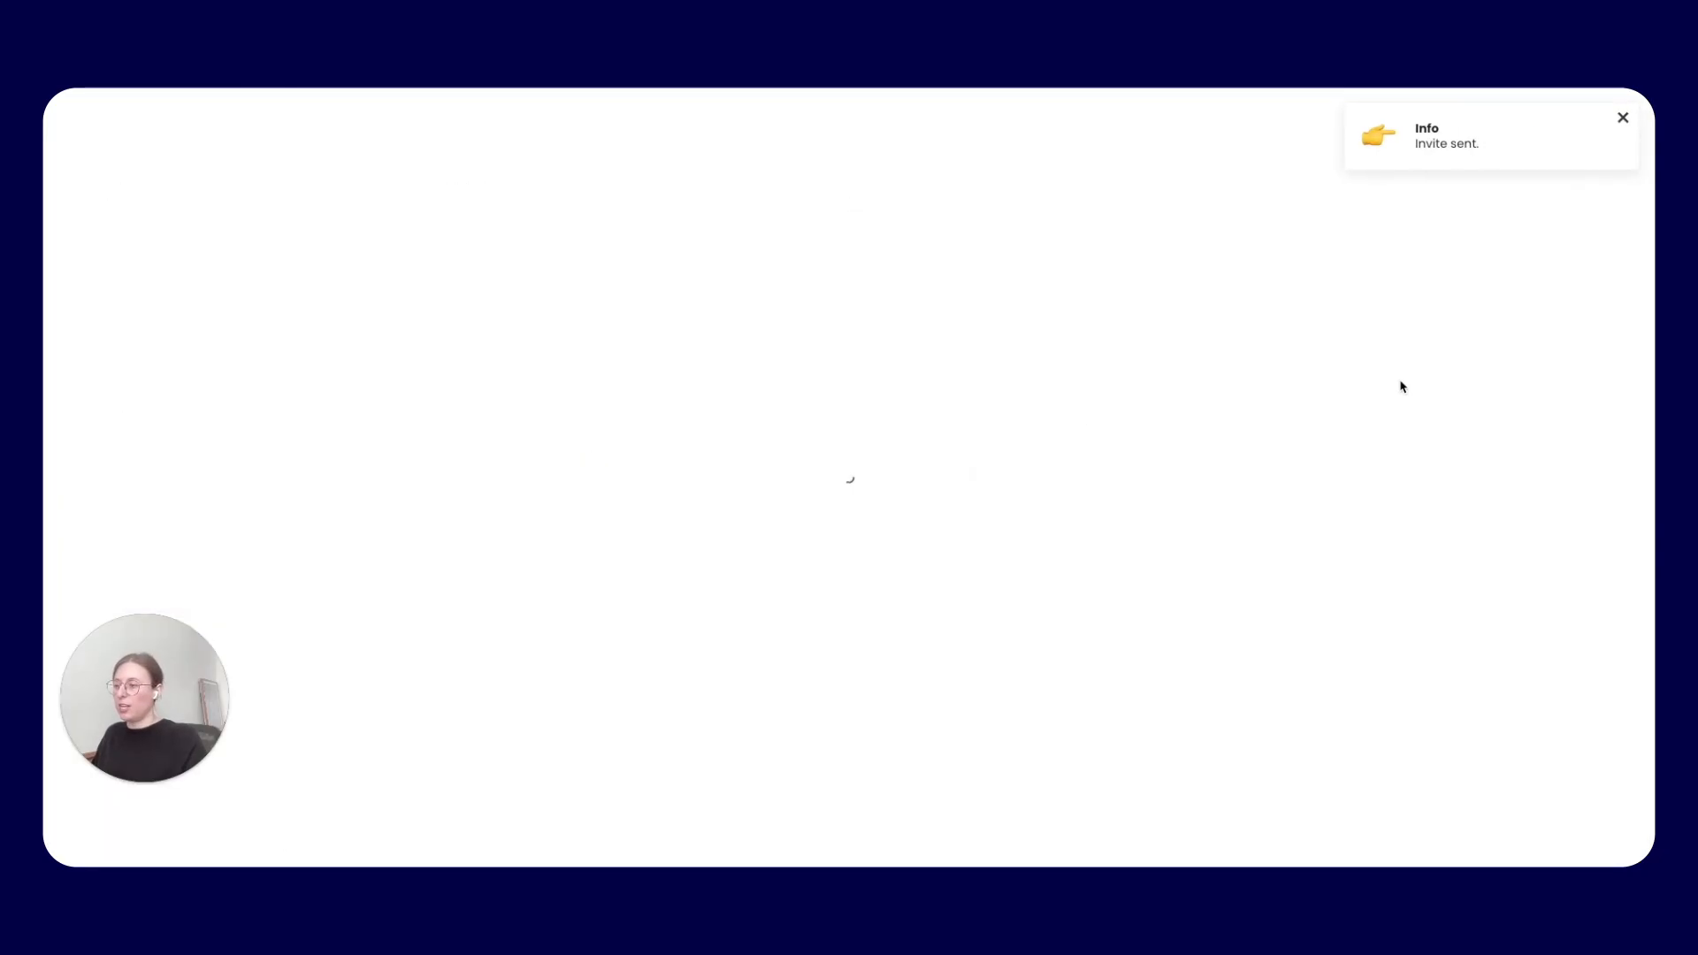
scroll(1165, 440, "down", 3)
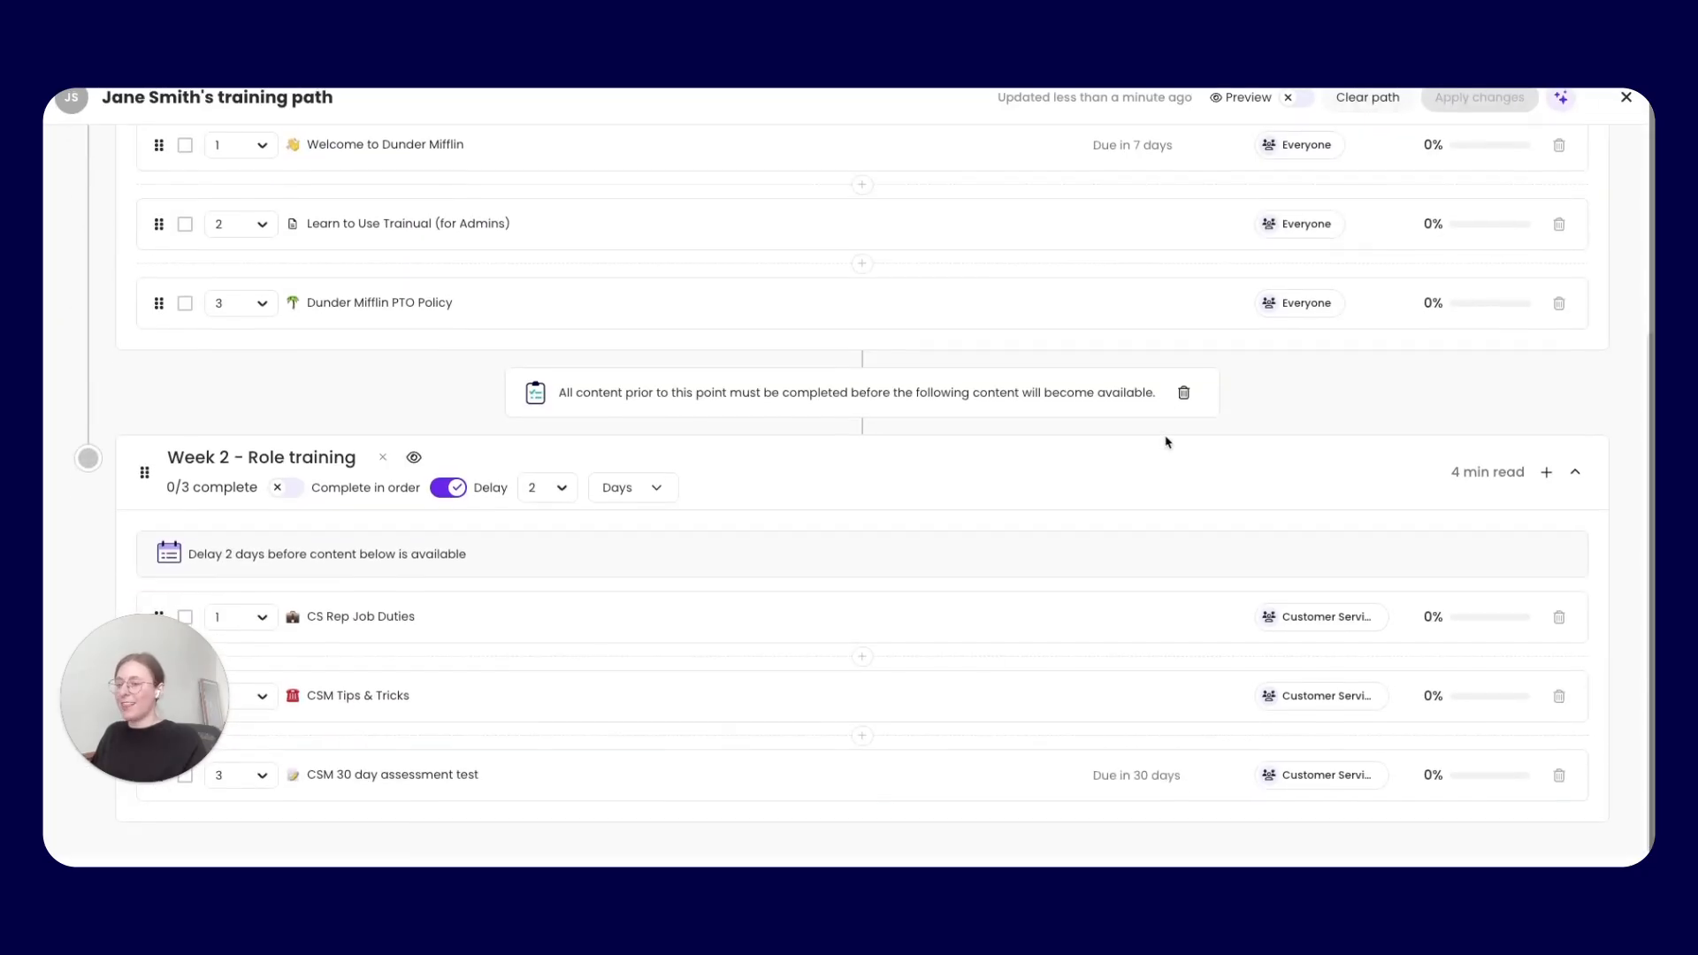
scroll(1165, 440, "up", 4)
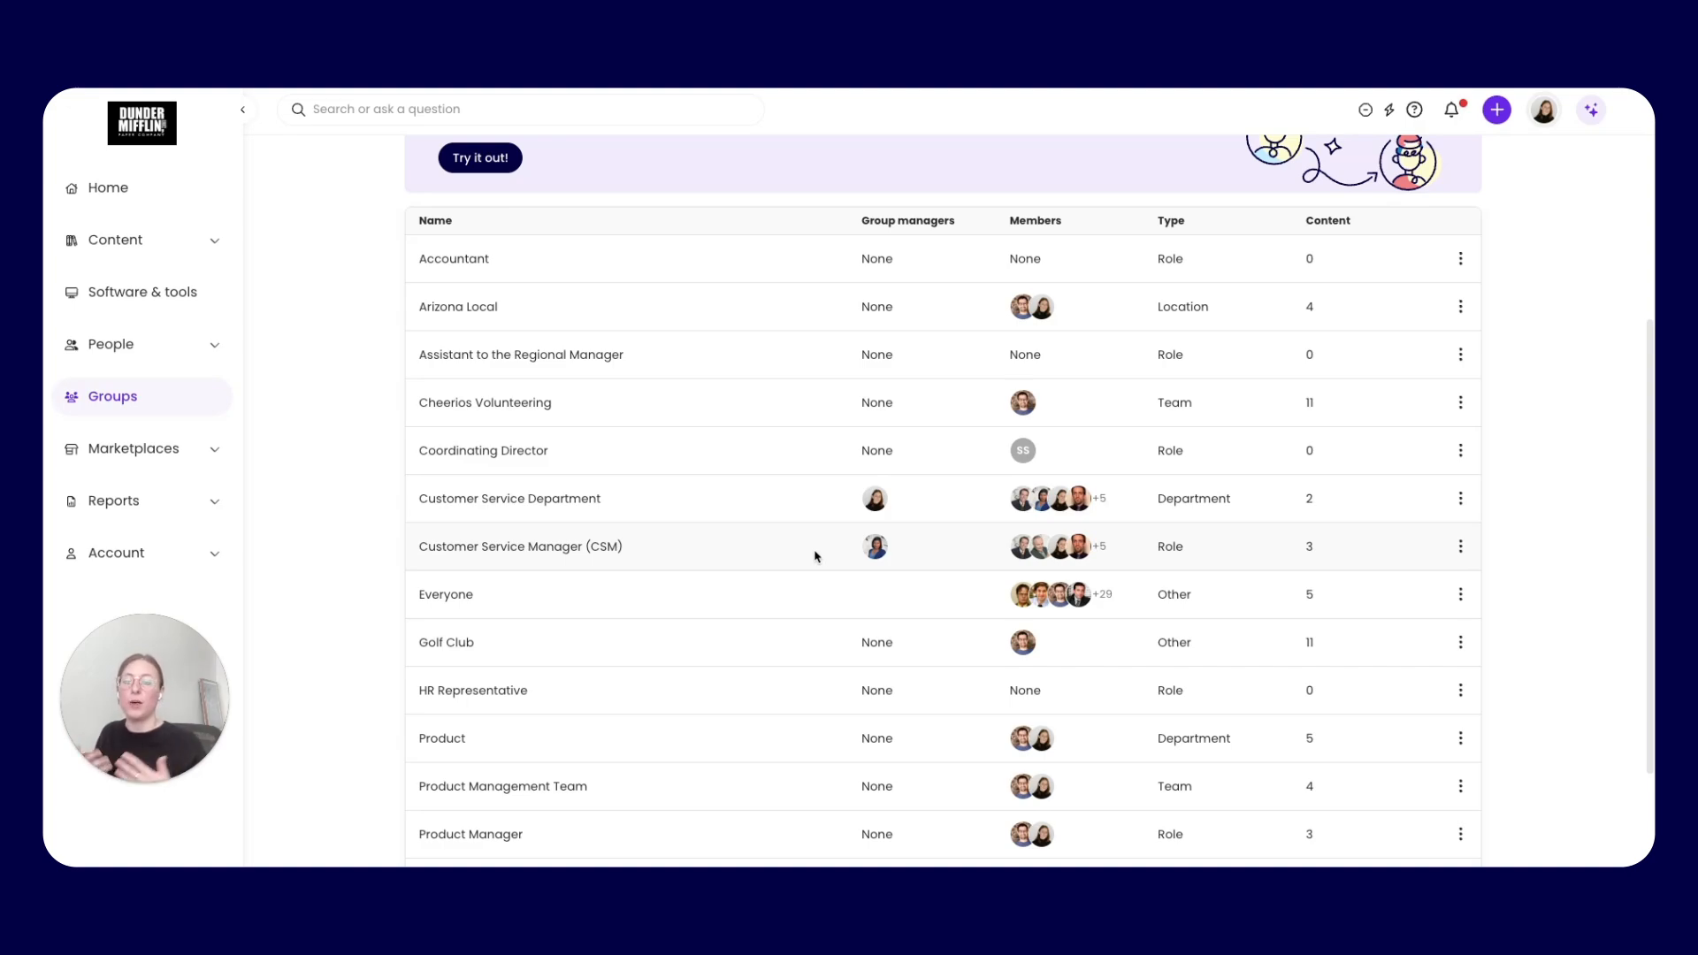
View the content assigned to the Customer Service Manager (CSM) group, and return to the template training paths list
left_click(488, 548)
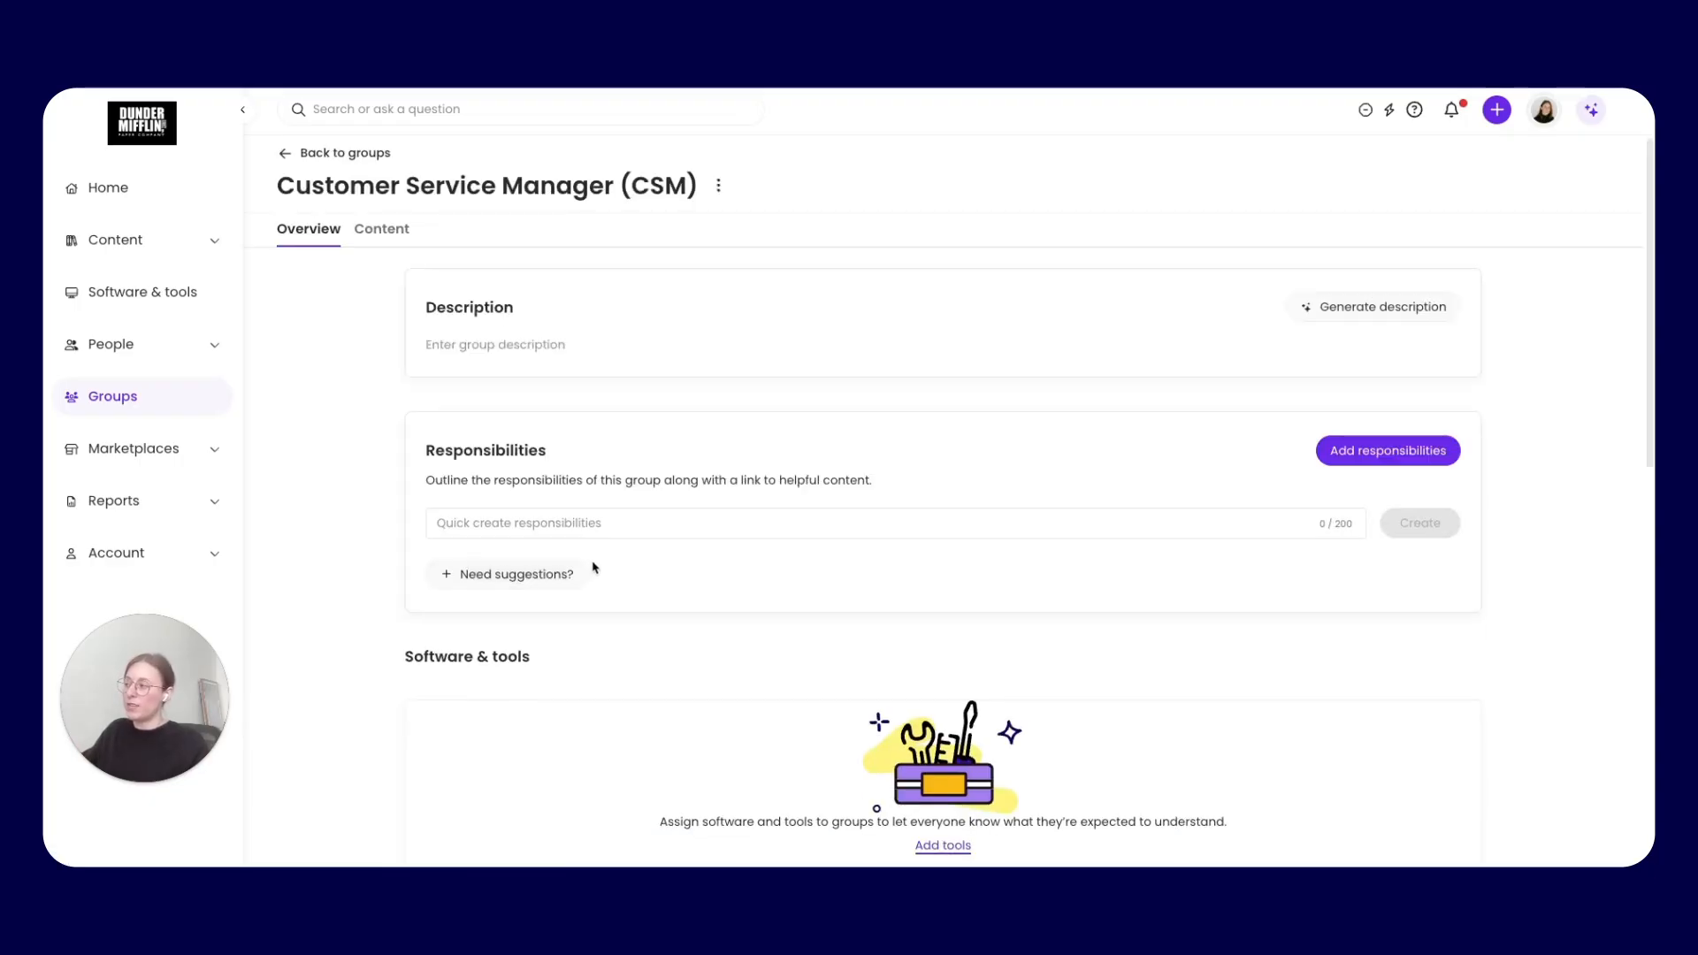
left_click(381, 232)
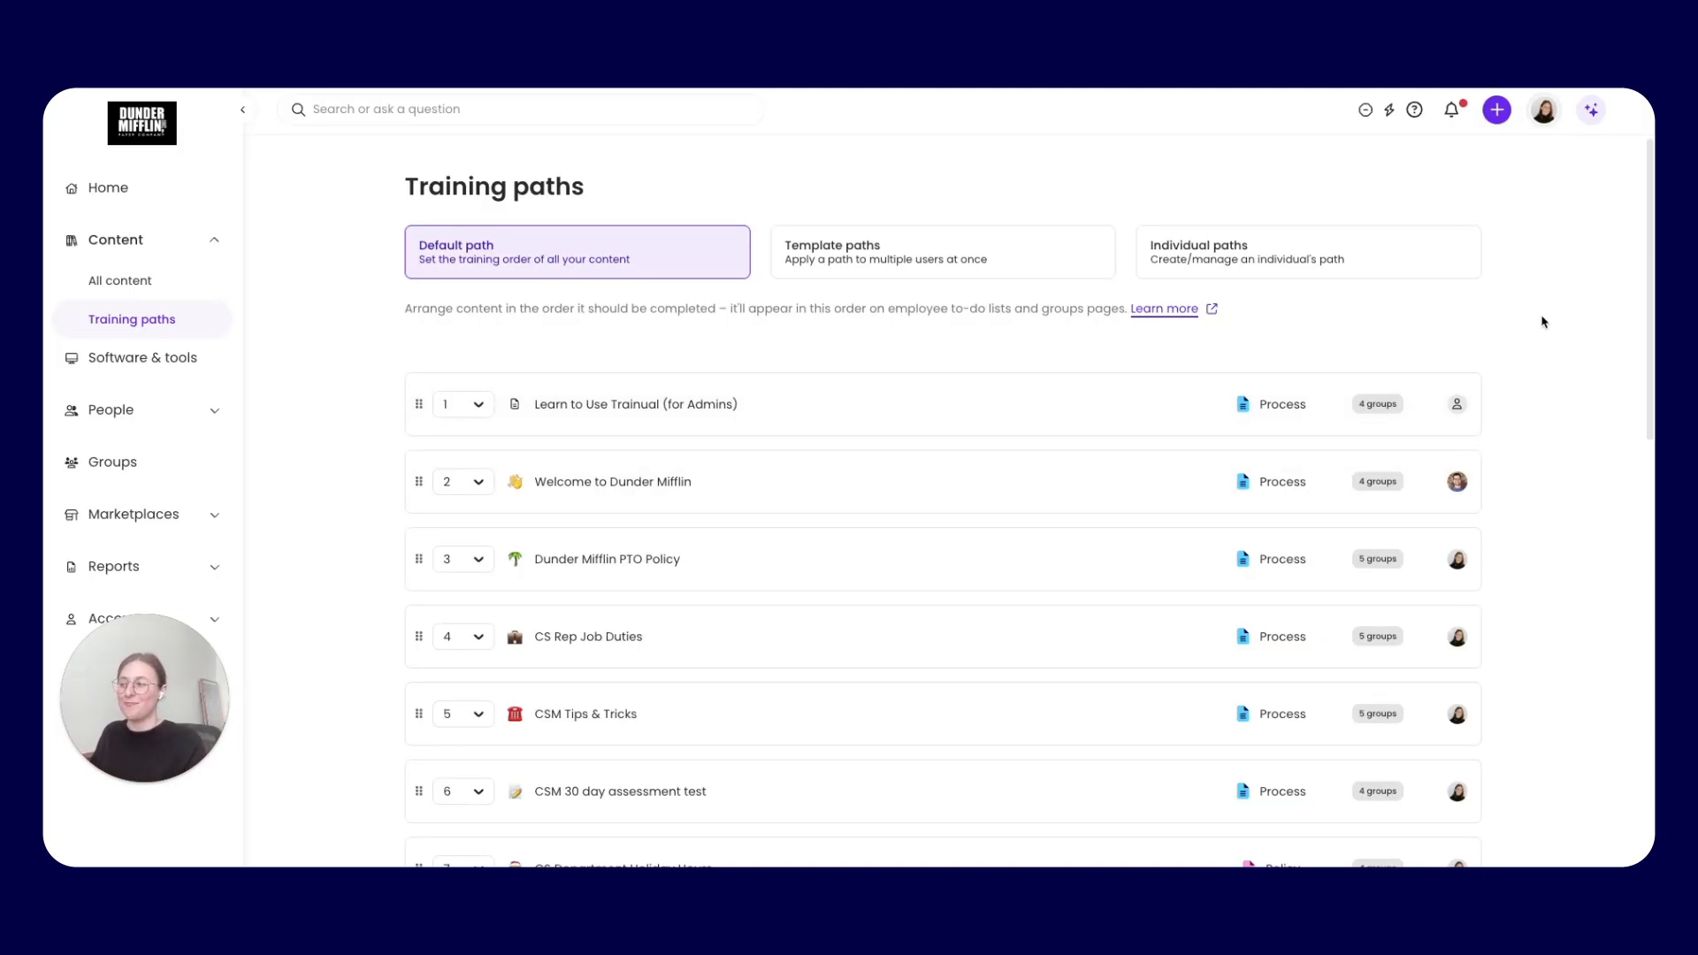
left_click(929, 266)
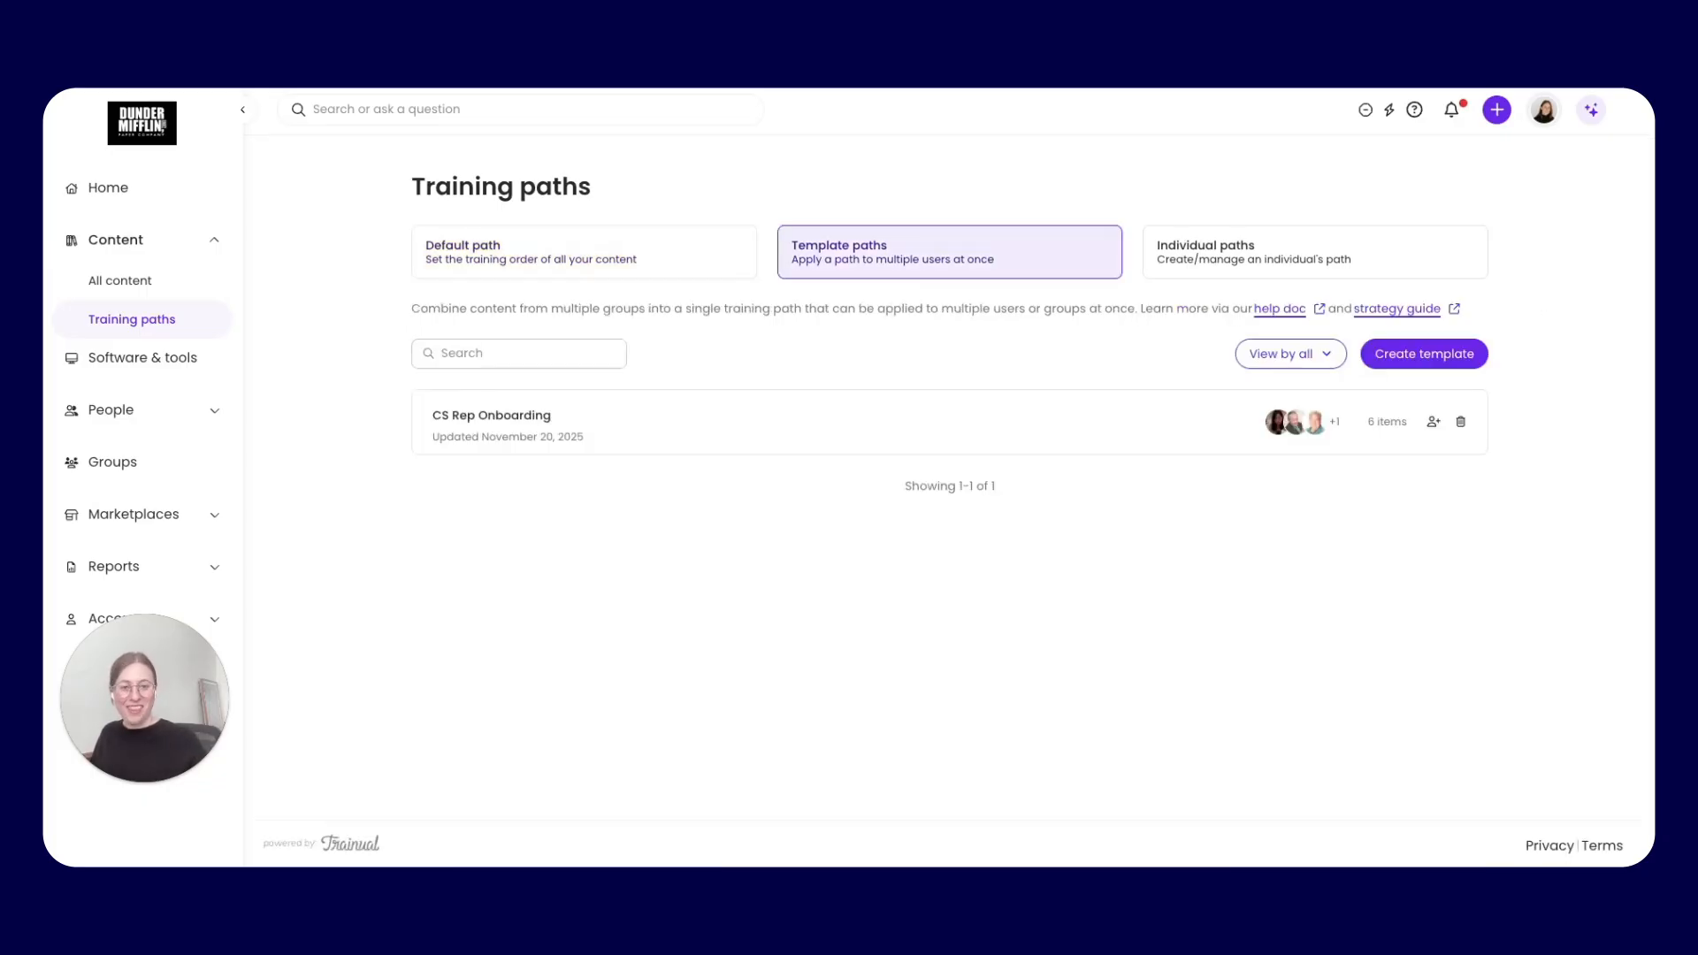